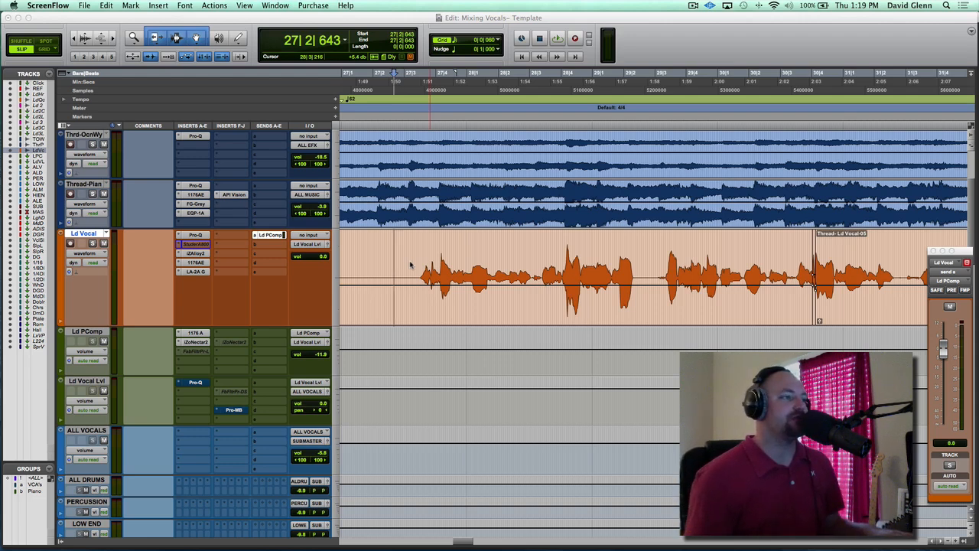
# Play the Ld Vocal passage starting at 27|3|386, zoomed in on its waveform
pyautogui.click(417, 260)
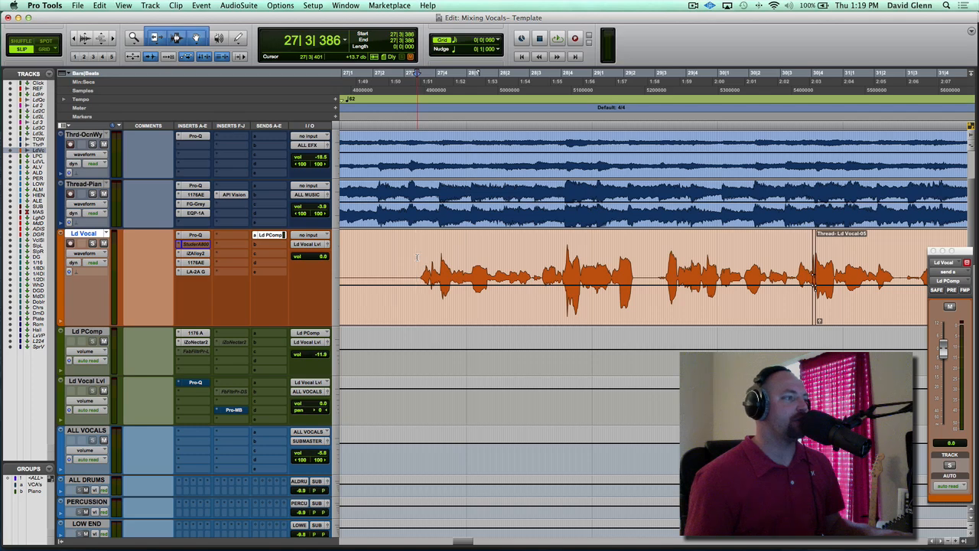
pyautogui.press('t')
pyautogui.hscroll(5, 417, 257)
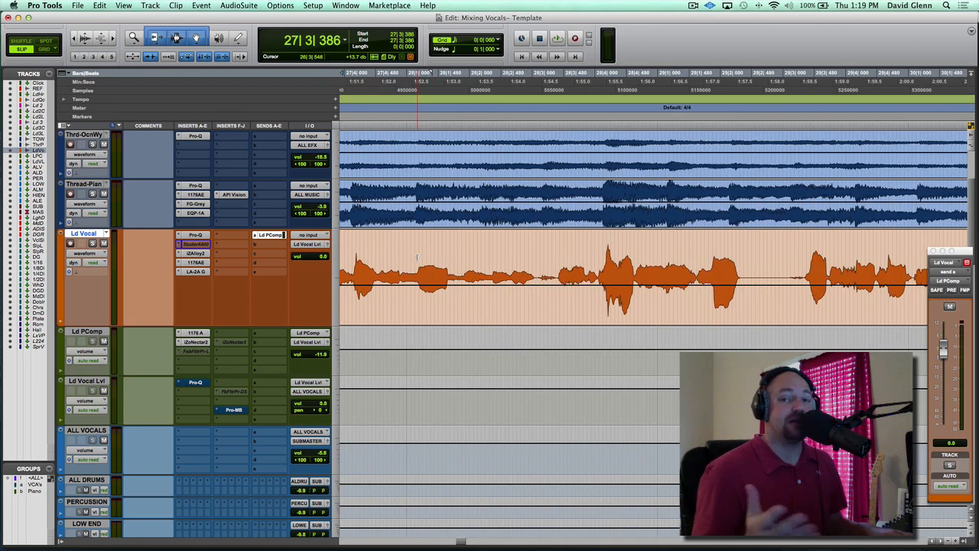
pyautogui.hscroll(-2, 417, 257)
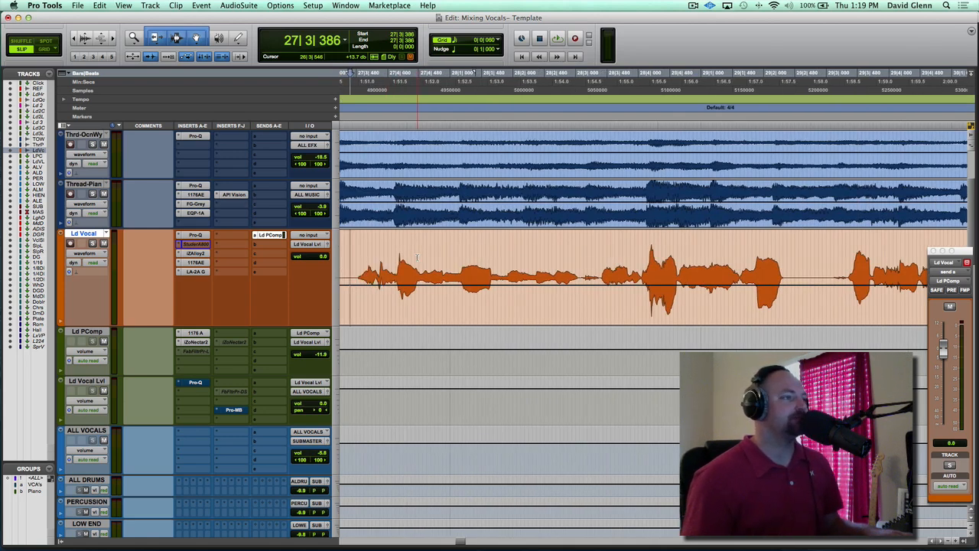
pyautogui.press('space')
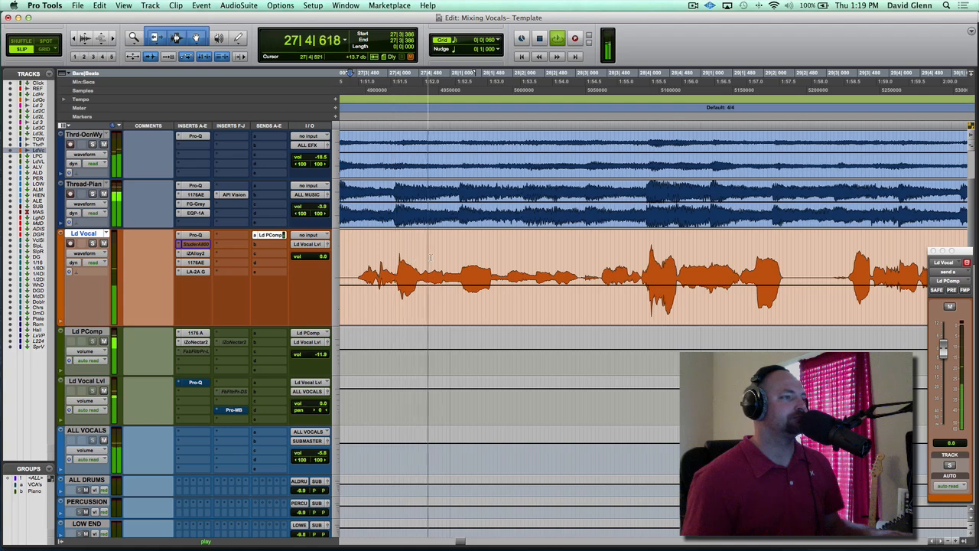
pyautogui.hscroll(4, 507, 256)
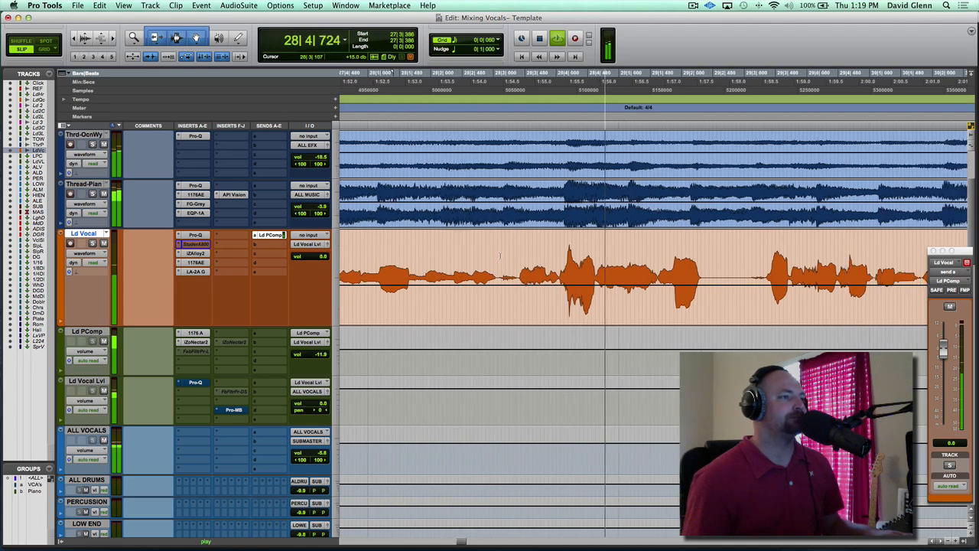
pyautogui.press('space')
# Replay the lead vocal from 28|3|068 to listen for sibilance in the louder phrase
pyautogui.click(498, 256)
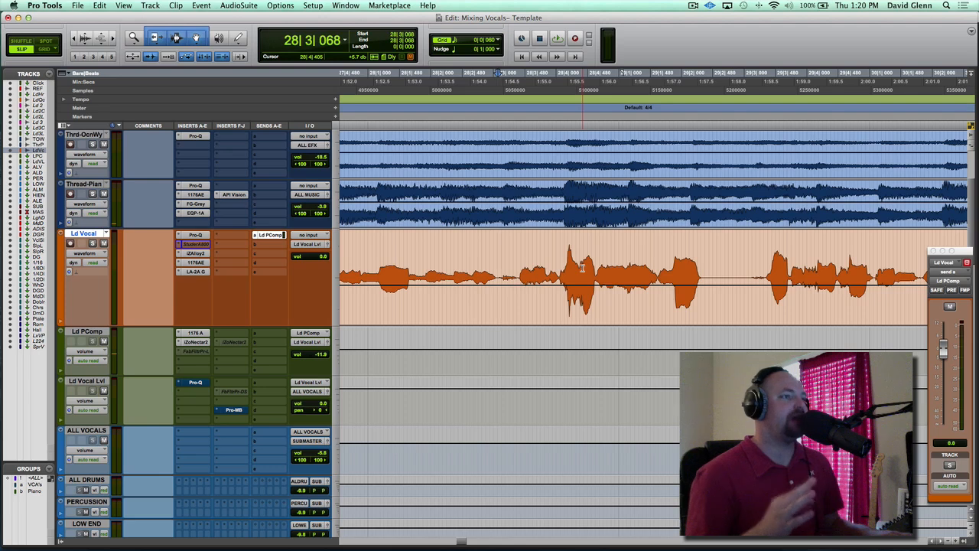
pyautogui.press('space')
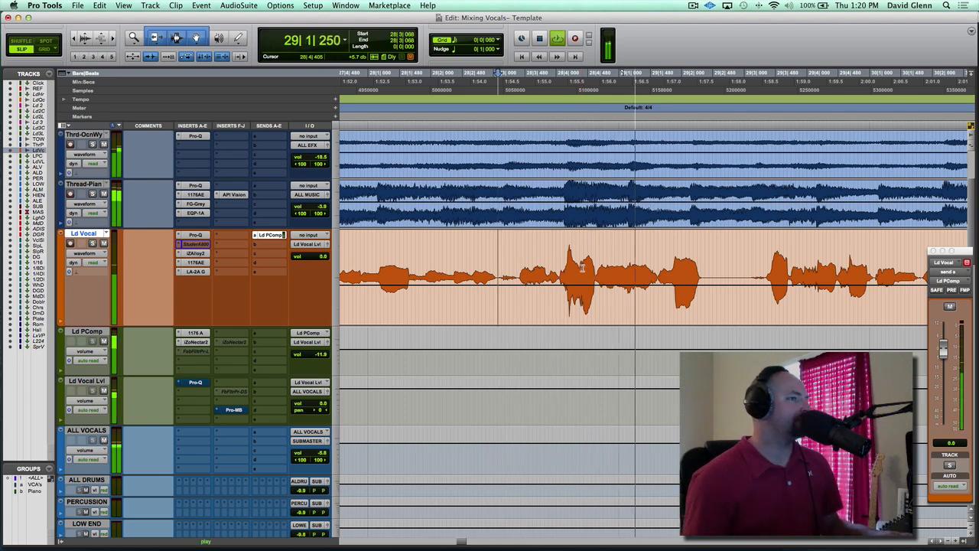
pyautogui.press('space')
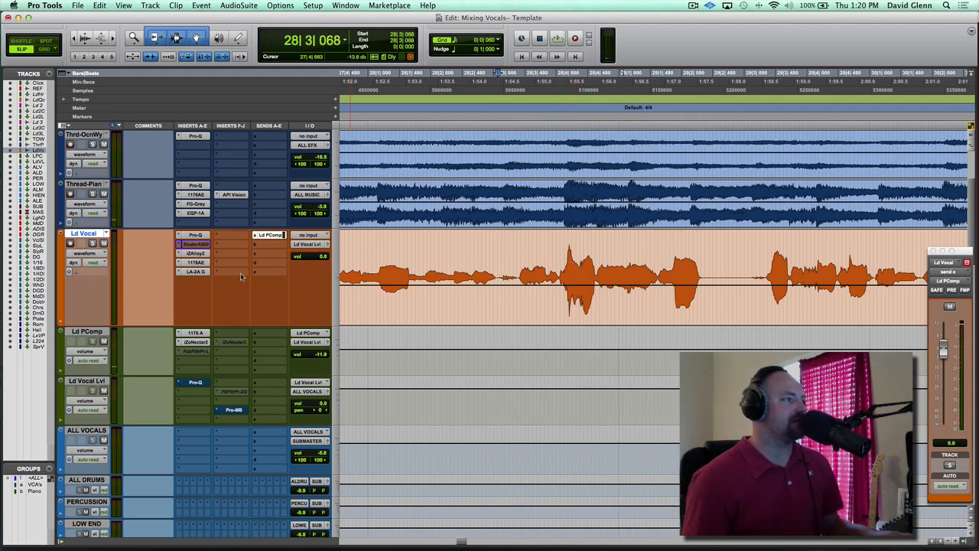
# Replace the plug-in in the Ld Vocal track's second insert slot with the mono FabFilter Pro-DS
pyautogui.click(179, 245)
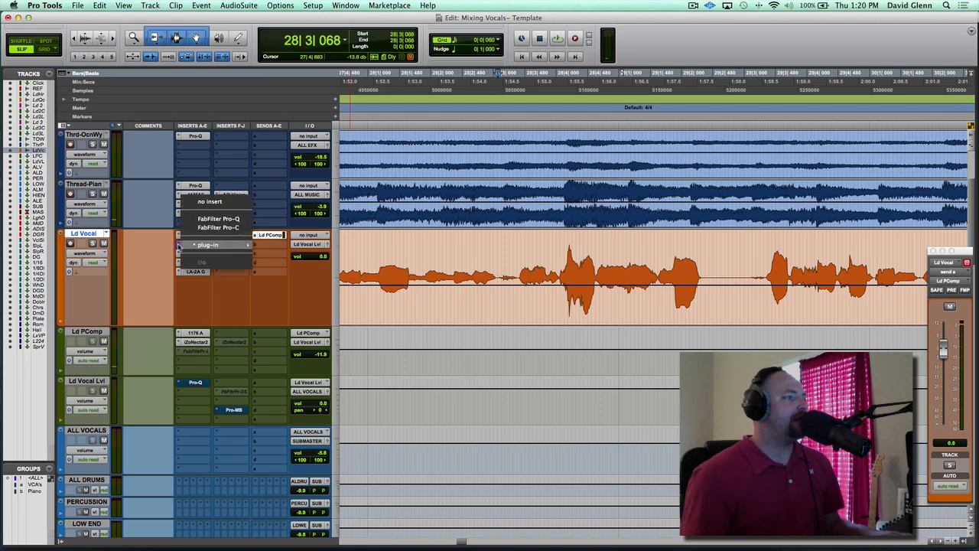
pyautogui.moveTo(207, 245)
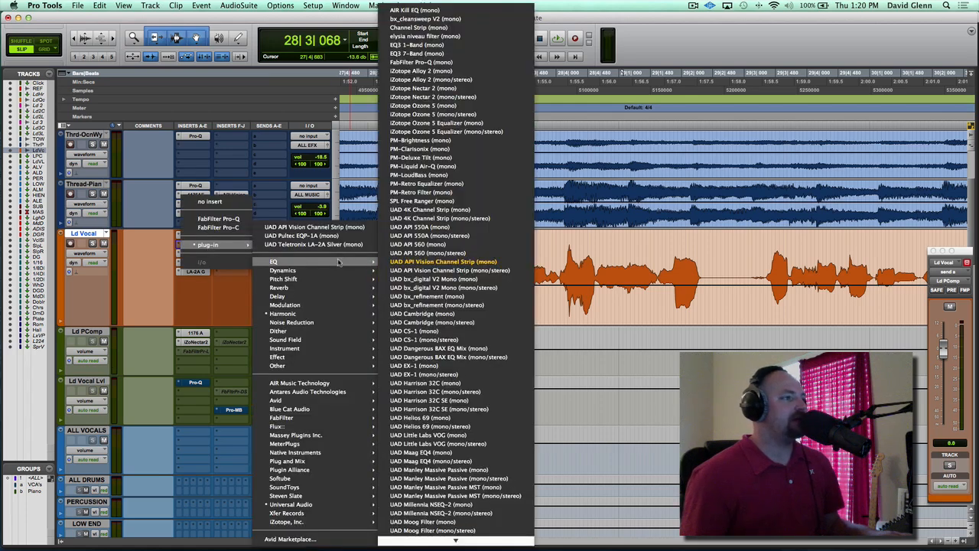
pyautogui.moveTo(306, 270)
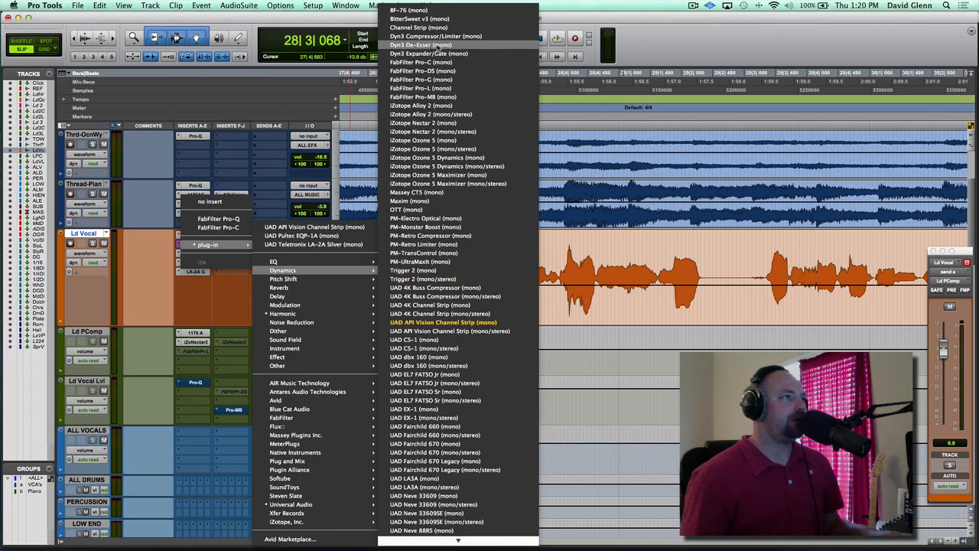
pyautogui.click(422, 71)
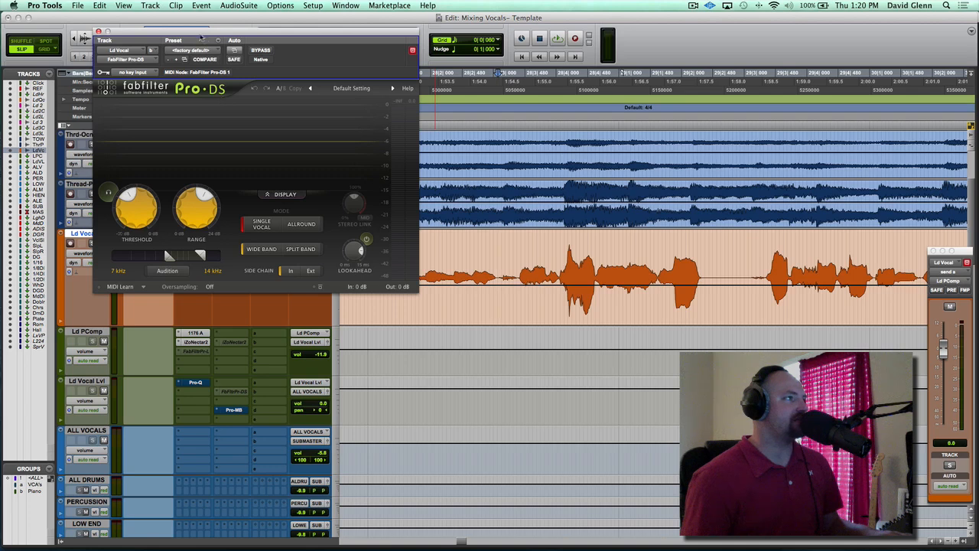
pyautogui.moveTo(195, 35); pyautogui.dragTo(240, 47)
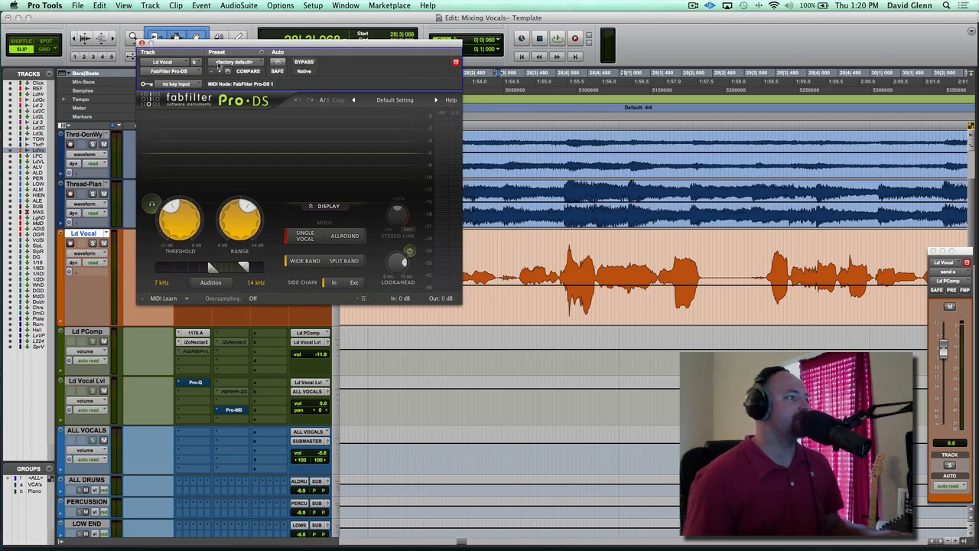
# Load the Single Vocal preset Female Split Band in Pro-DS
pyautogui.click(394, 99)
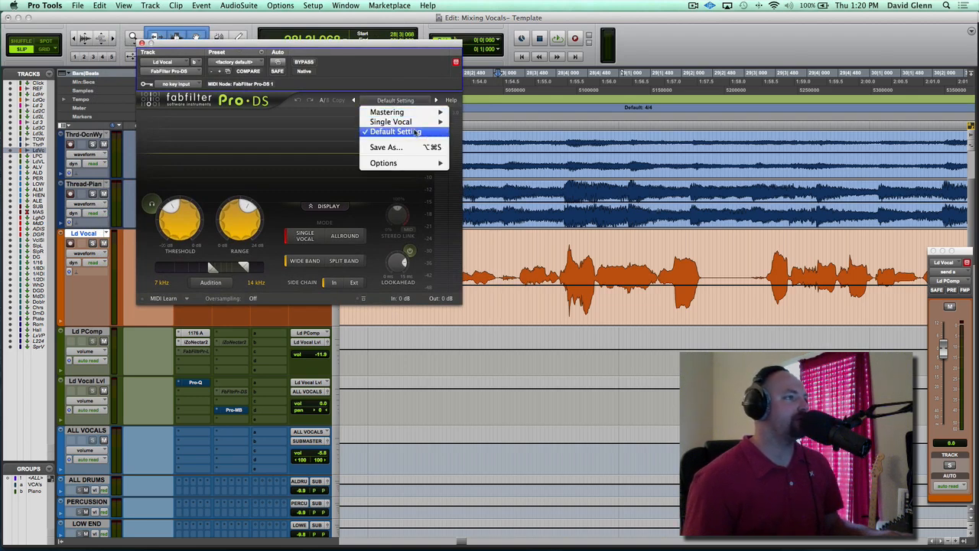
pyautogui.moveTo(413, 121)
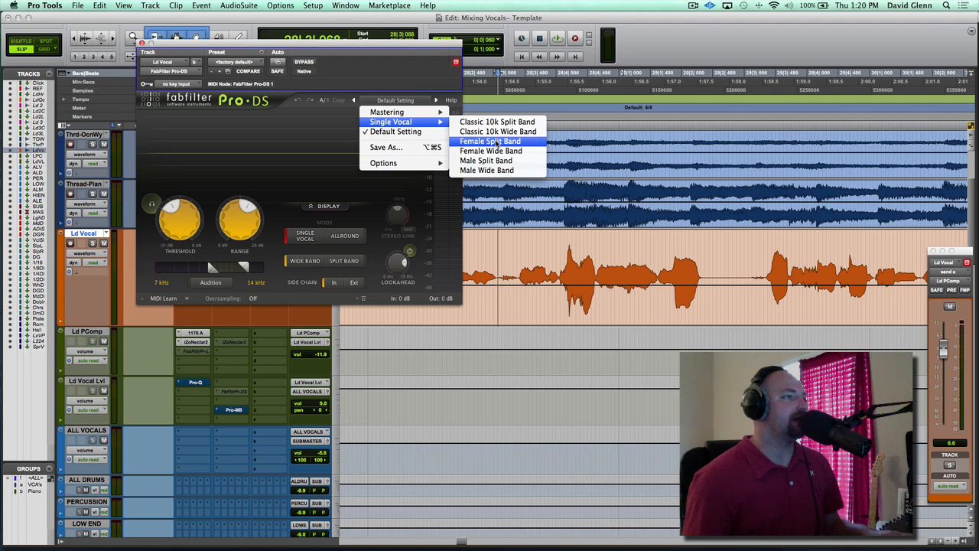
pyautogui.click(490, 141)
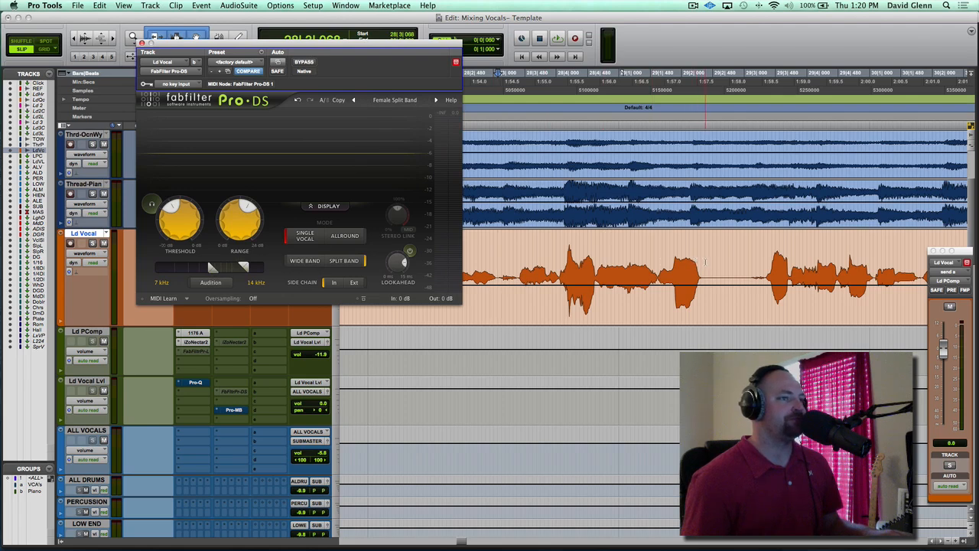
# Select the Ld Vocal phrase starting at 28|3|068 and play it through the de-esser
pyautogui.keyDown('shift'); pyautogui.click(705, 263); pyautogui.keyUp('shift')
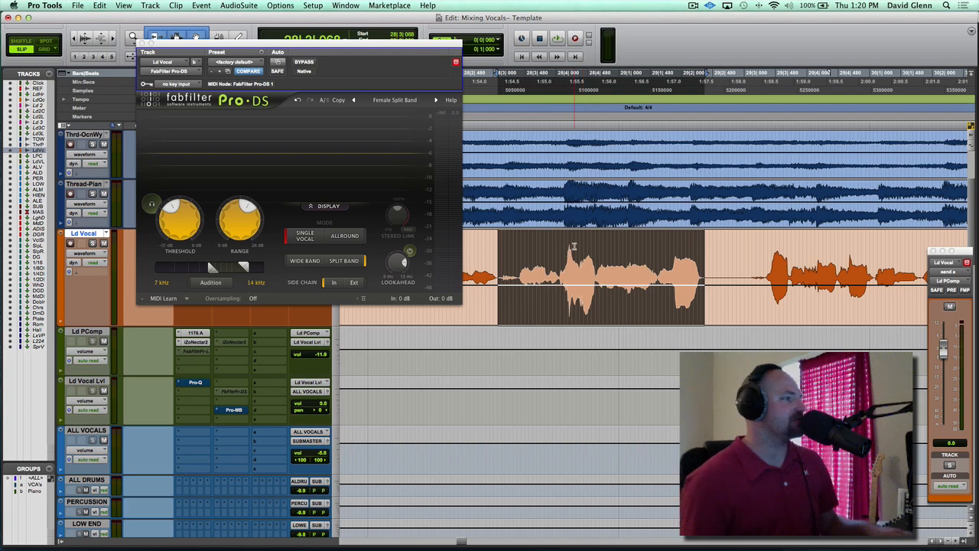
pyautogui.press('space')
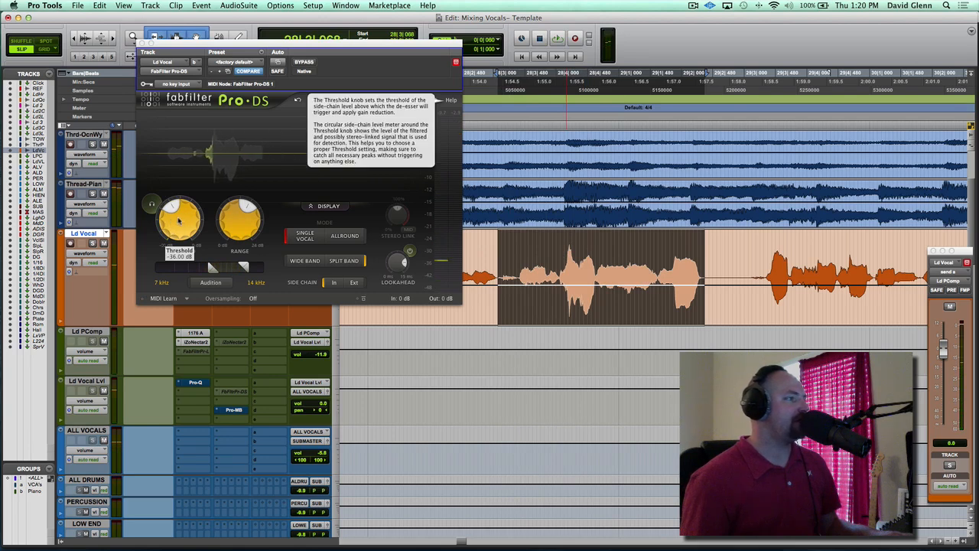
pyautogui.press('space')
# Set the Pro-DS threshold to -INF dB and its range to about 3 dB
pyautogui.moveTo(152, 256); pyautogui.dragTo(157, 304)
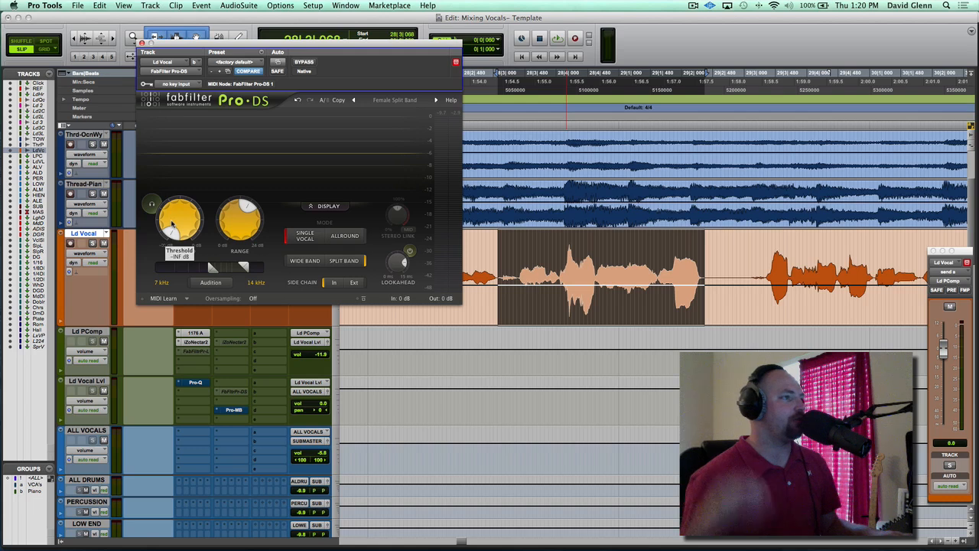
pyautogui.moveTo(171, 223)
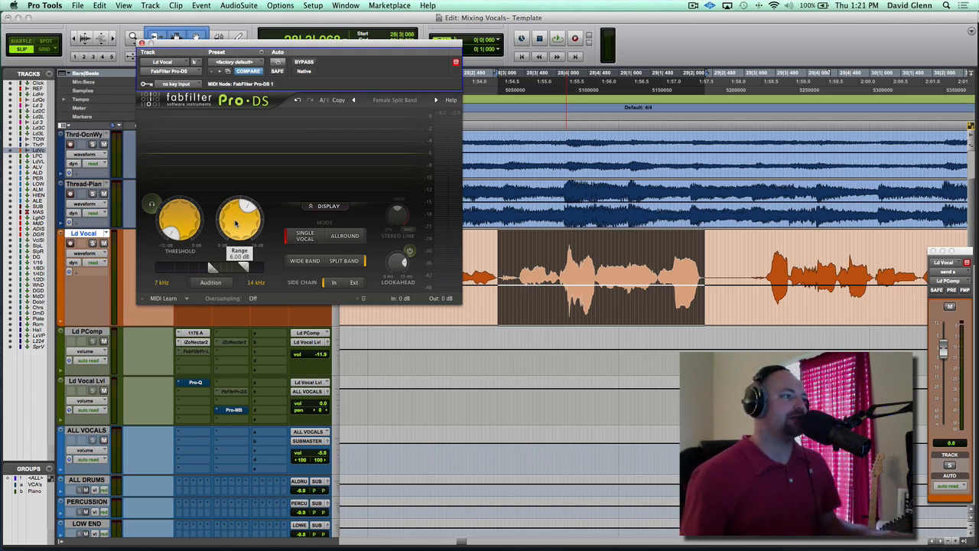
pyautogui.moveTo(236, 223); pyautogui.dragTo(186, 245)
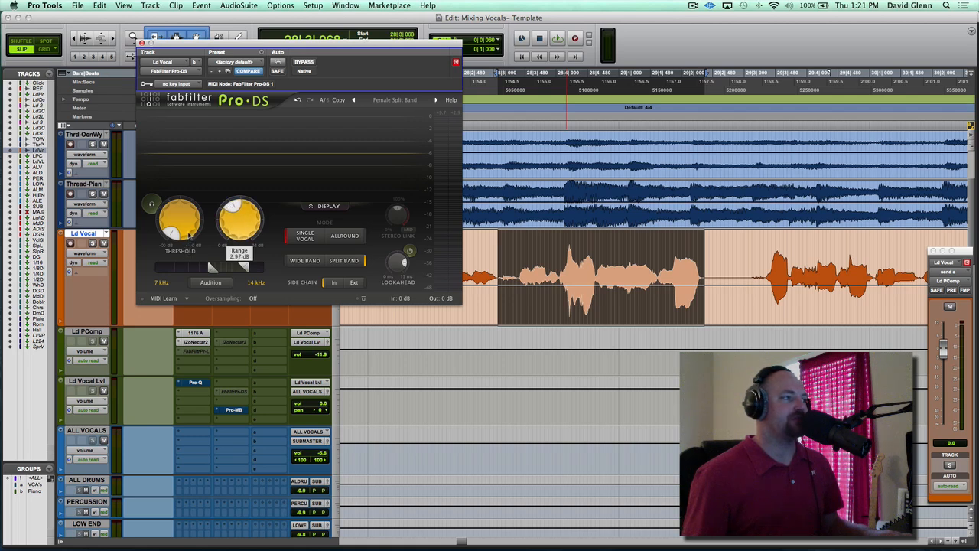
pyautogui.moveTo(189, 231); pyautogui.dragTo(207, 258)
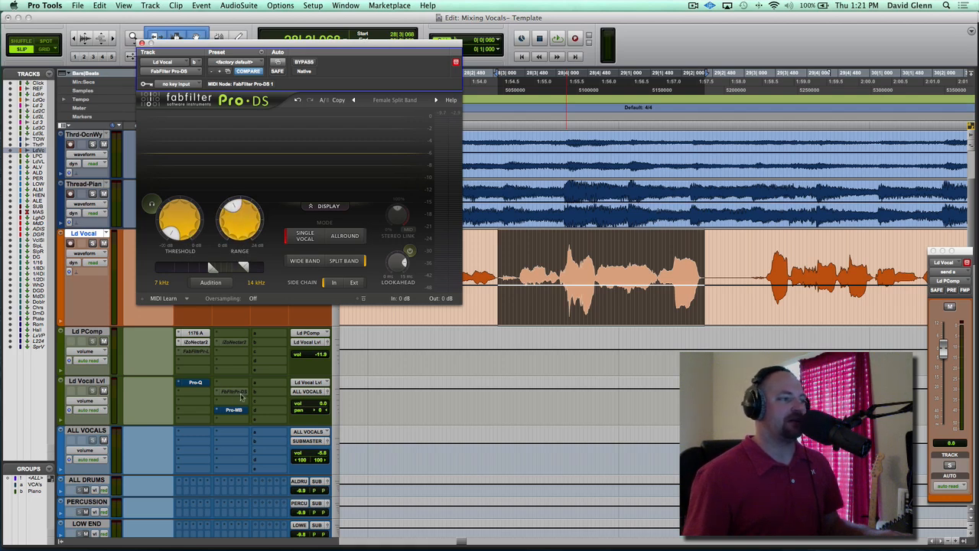
pyautogui.moveTo(242, 239)
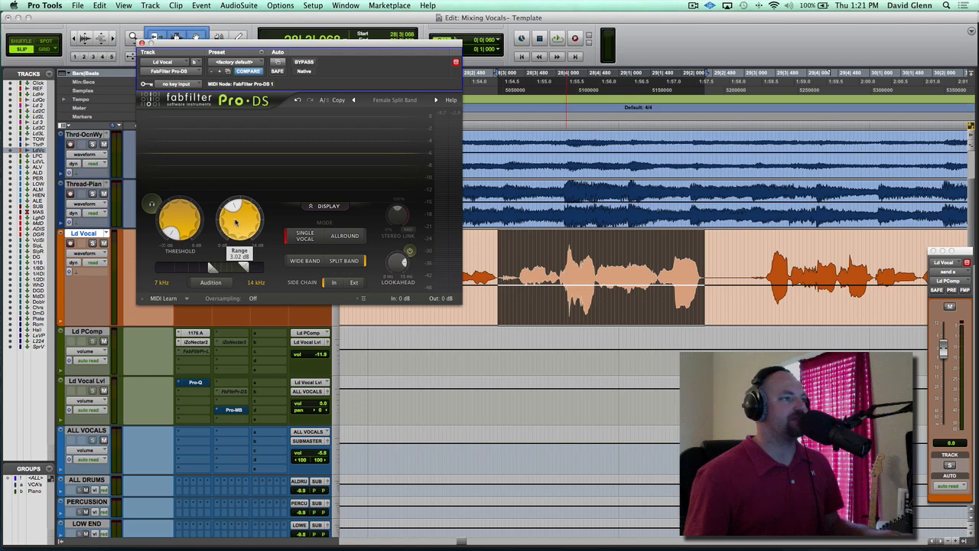
pyautogui.moveTo(235, 223)
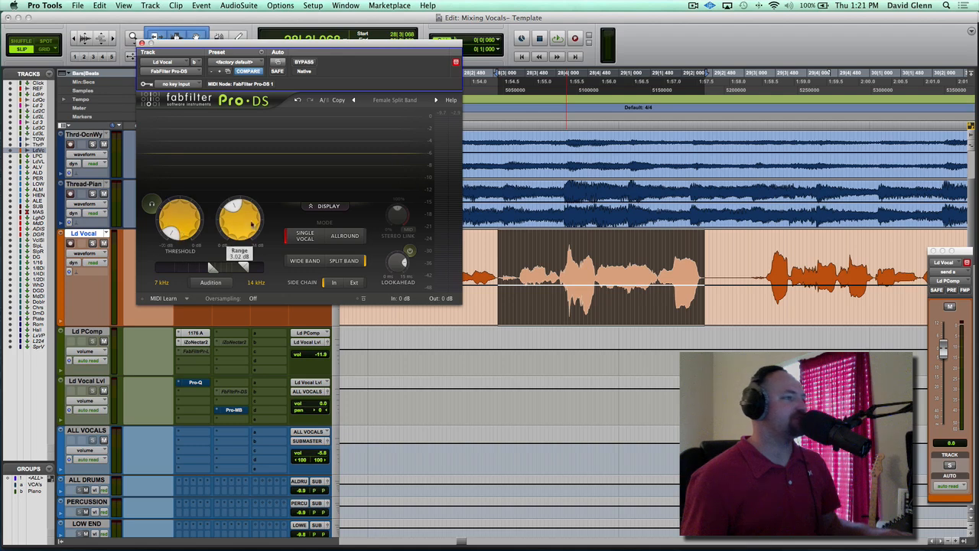
# Play the selected vocal phrase and bypass Pro-DS to compare the sound without de-essing
pyautogui.press('space')
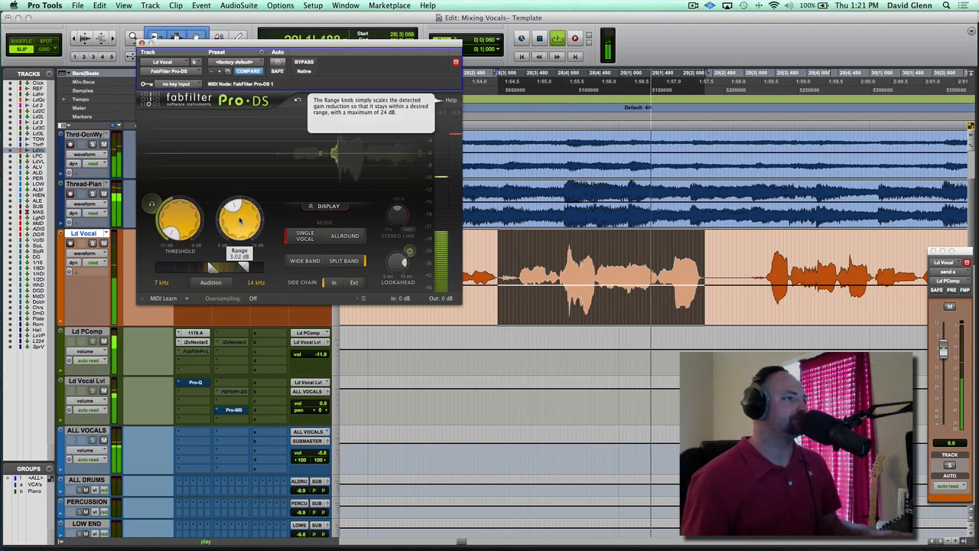
pyautogui.click(304, 62)
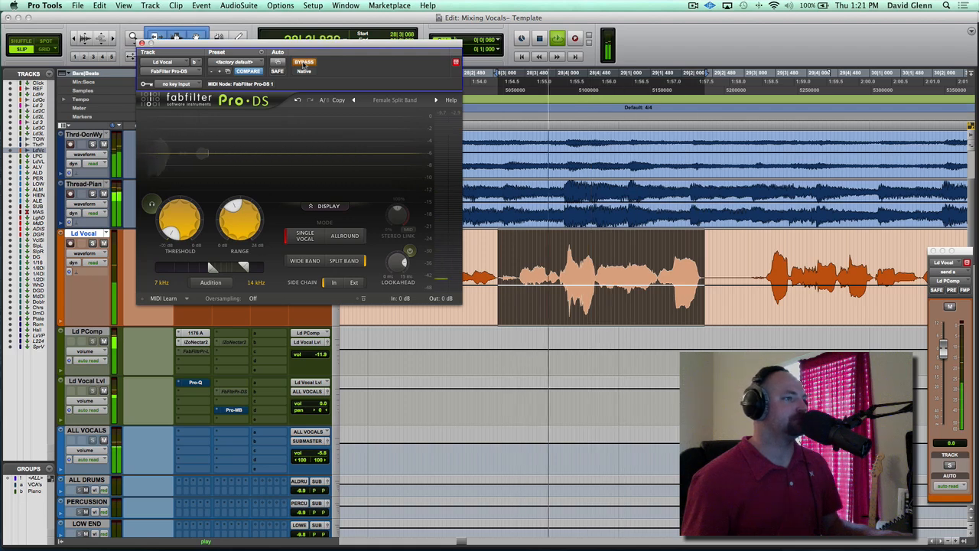
pyautogui.press('space')
# Select the louder vocal part from 28|3|716 to 29|1|132 and play it with Pro-DS bypassed, then active
pyautogui.moveTo(539, 260); pyautogui.dragTo(627, 257)
pyautogui.press('space')
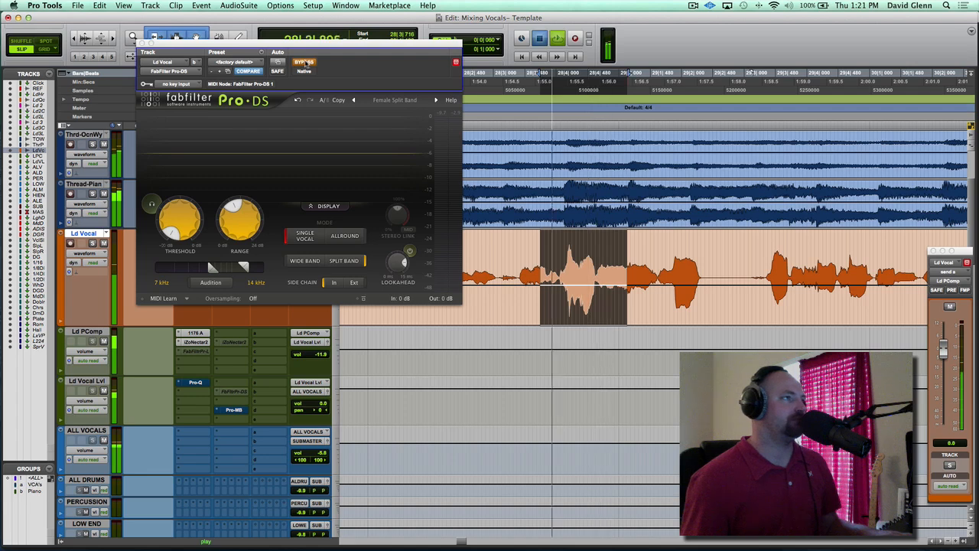
pyautogui.press('space')
pyautogui.click(304, 62)
pyautogui.press('space')
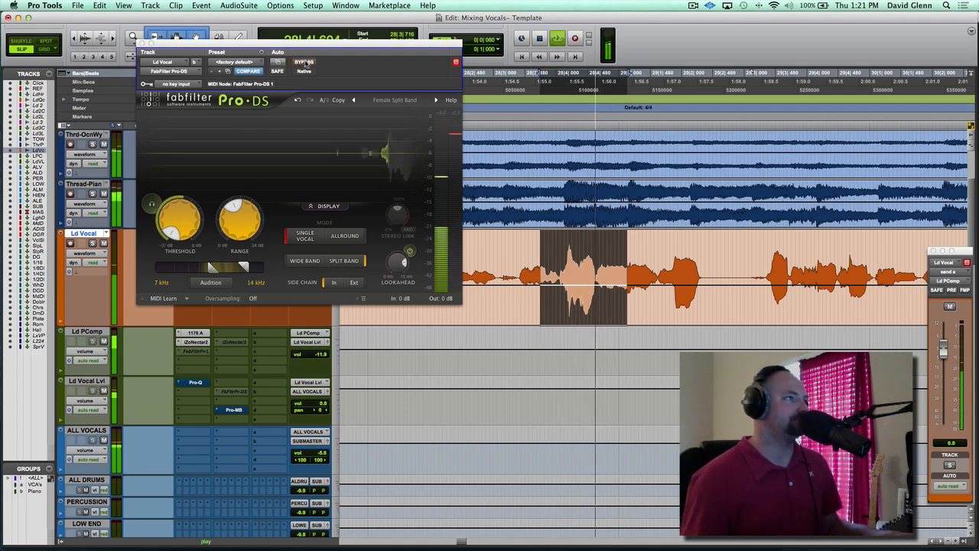
pyautogui.press('space')
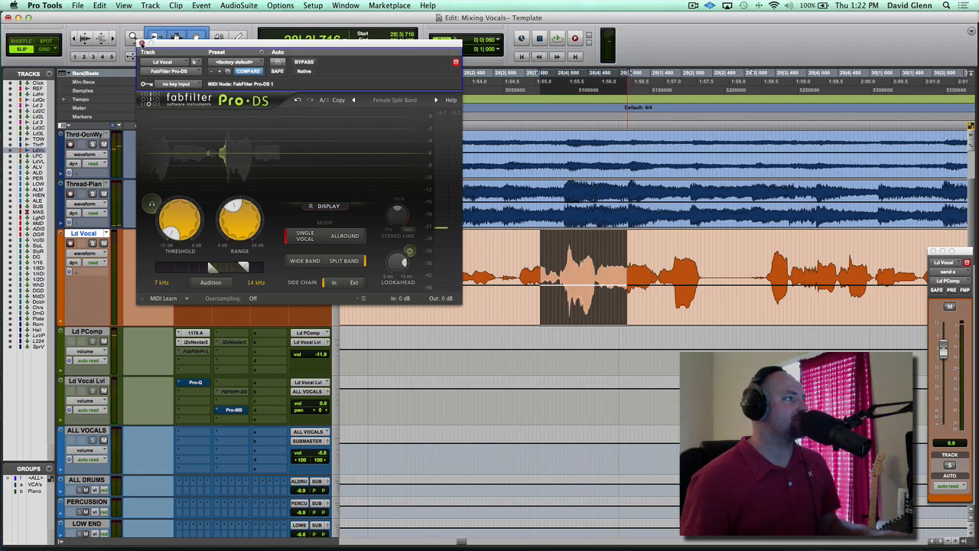
# Close Pro-DS and play the selected vocal part to check the Ld PComp track's contribution
pyautogui.click(141, 43)
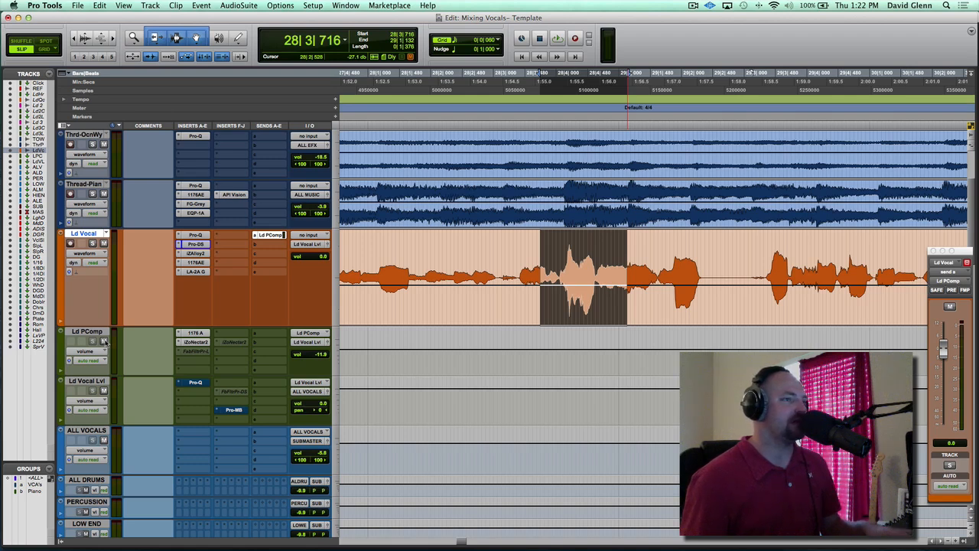
pyautogui.press('space')
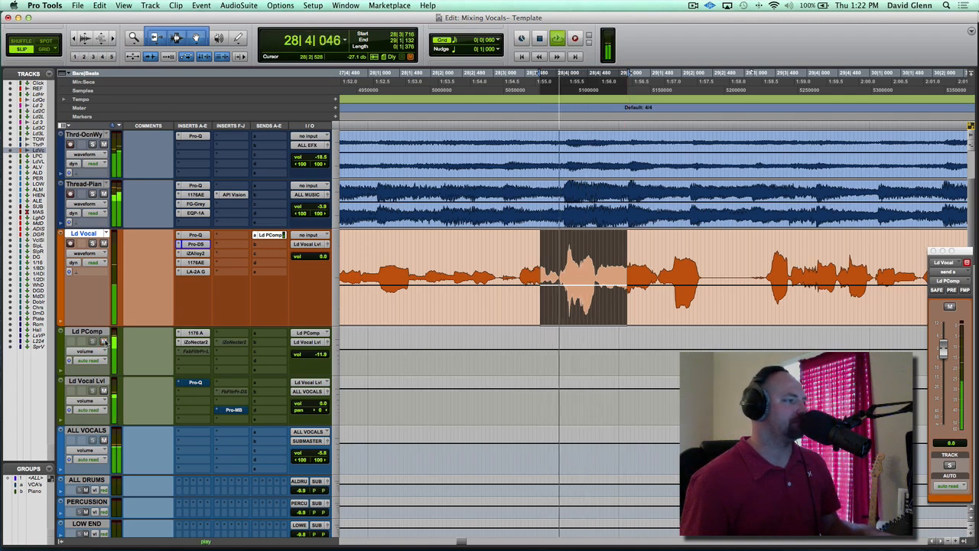
pyautogui.press('space')
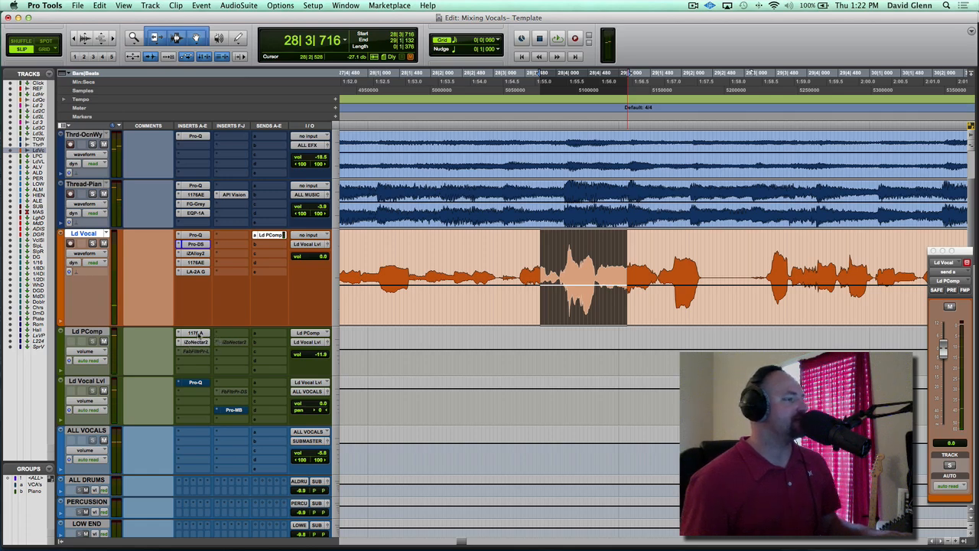
# Open iZotope Nectar 2 on the Ld PComp track and enable its De-Esser module
pyautogui.click(197, 342)
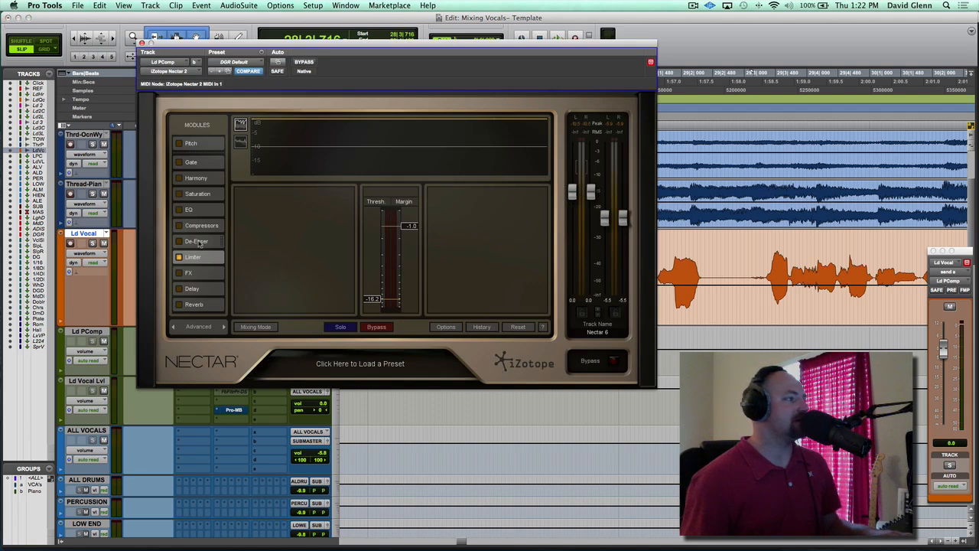
pyautogui.click(197, 241)
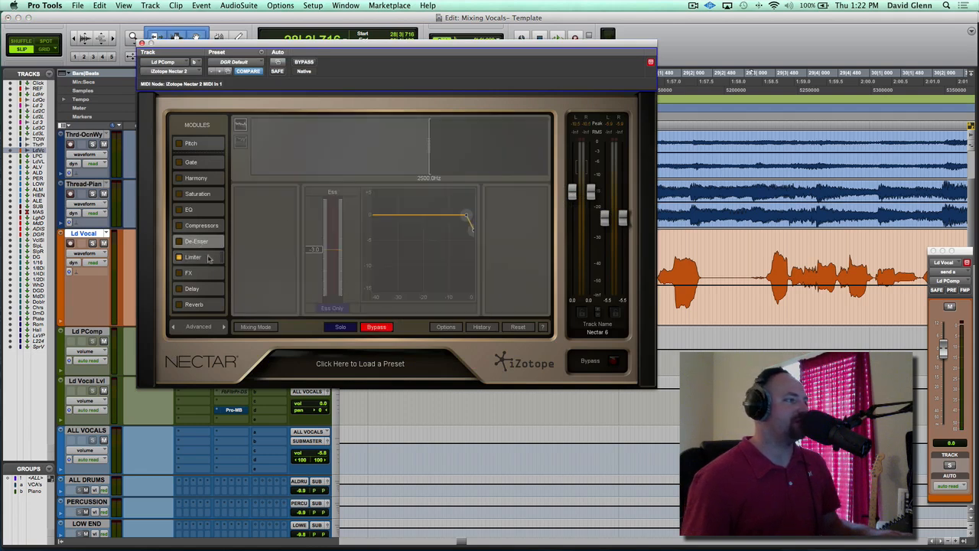
pyautogui.click(179, 241)
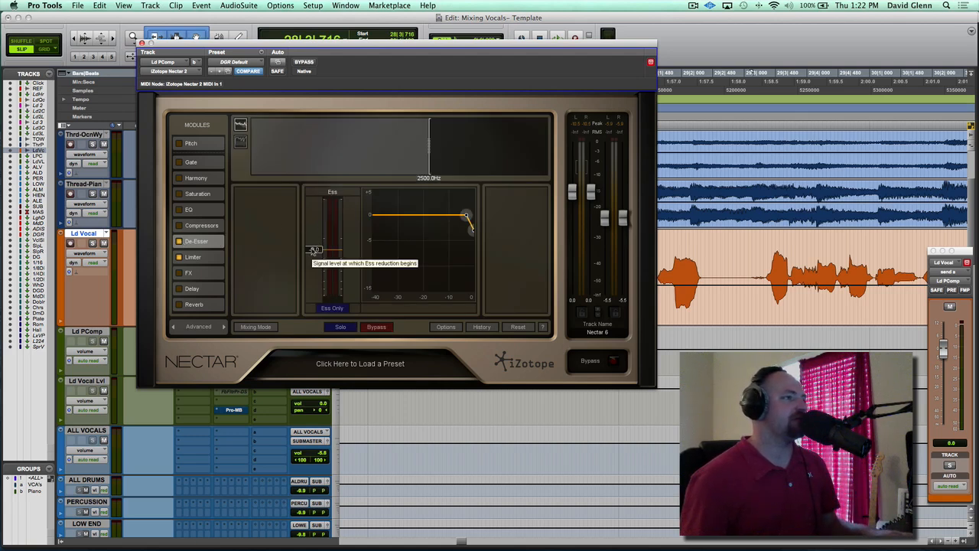
# Set the Nectar 2 De-Esser's Ess threshold to -3.0 while playing the selected vocal part
pyautogui.press('space')
pyautogui.moveTo(313, 250)
pyautogui.mouseDown()
pyautogui.moveTo(313, 289)
pyautogui.moveTo(314, 212)
pyautogui.moveTo(310, 230)
pyautogui.moveTo(289, 239)
pyautogui.moveTo(311, 252)
pyautogui.mouseUp()
pyautogui.press('space')
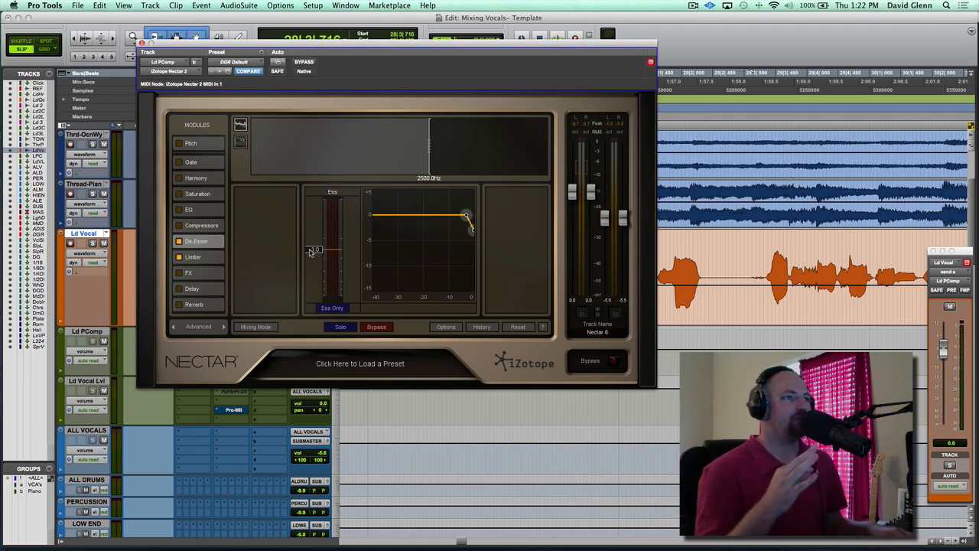
pyautogui.press('space')
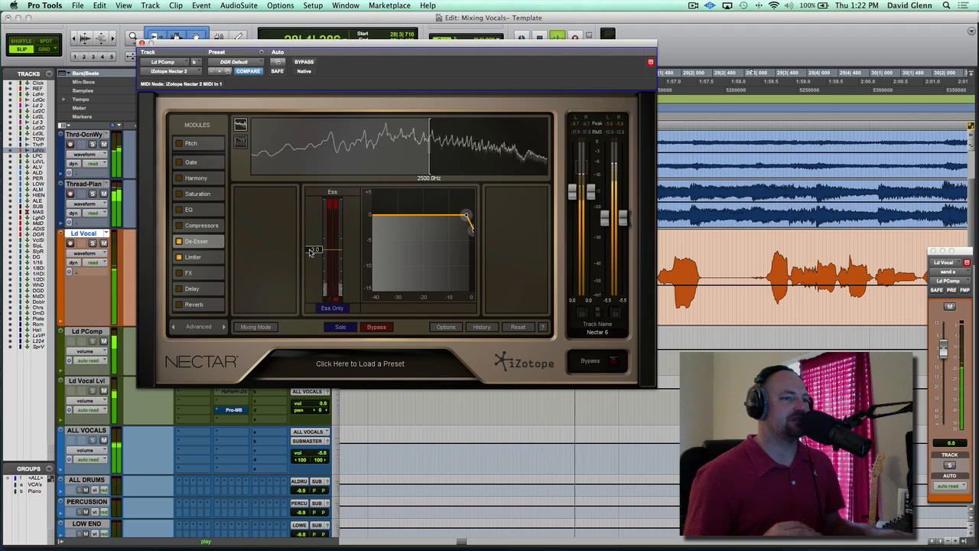
pyautogui.press('space')
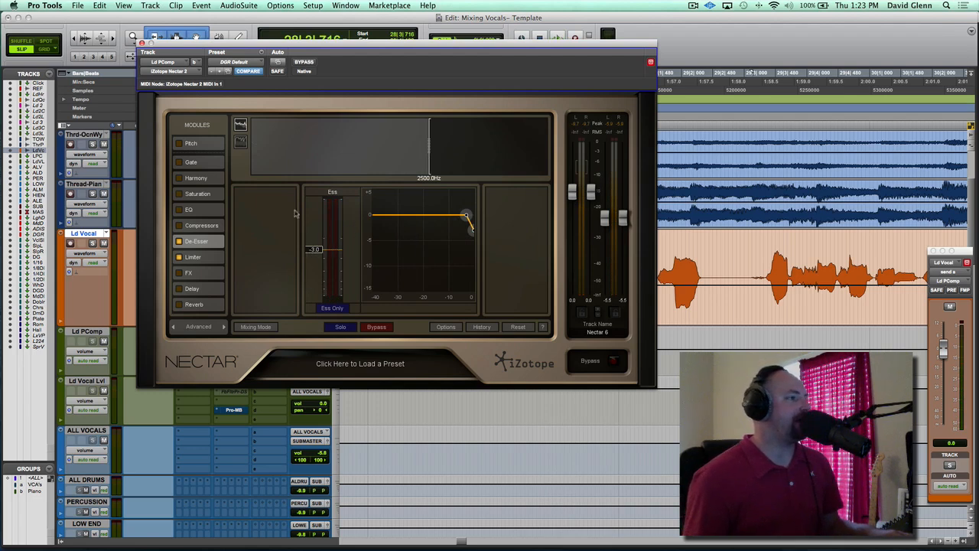
# Close Nectar 2 and play the lead vocal from 28|1|660 to listen to the result
pyautogui.click(142, 43)
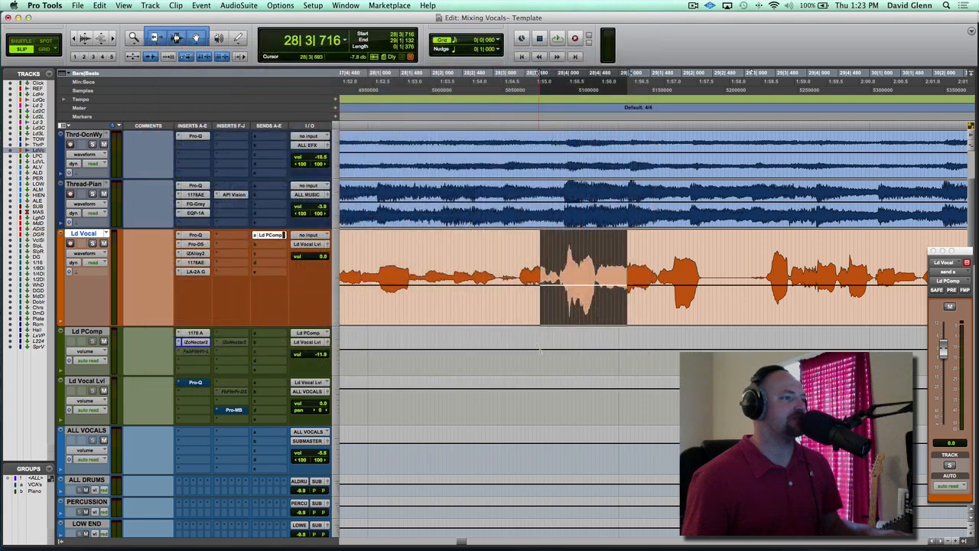
pyautogui.click(411, 260)
pyautogui.press('space')
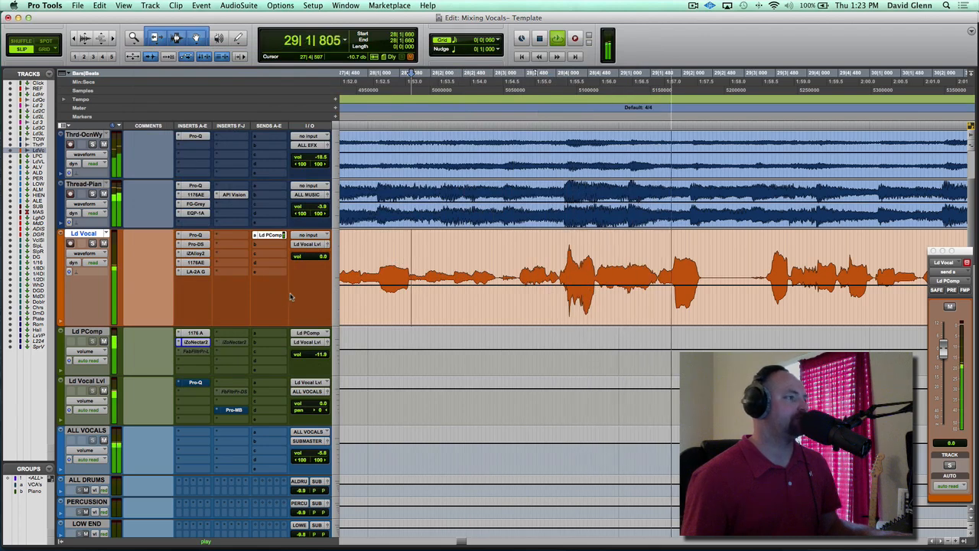
pyautogui.press('space')
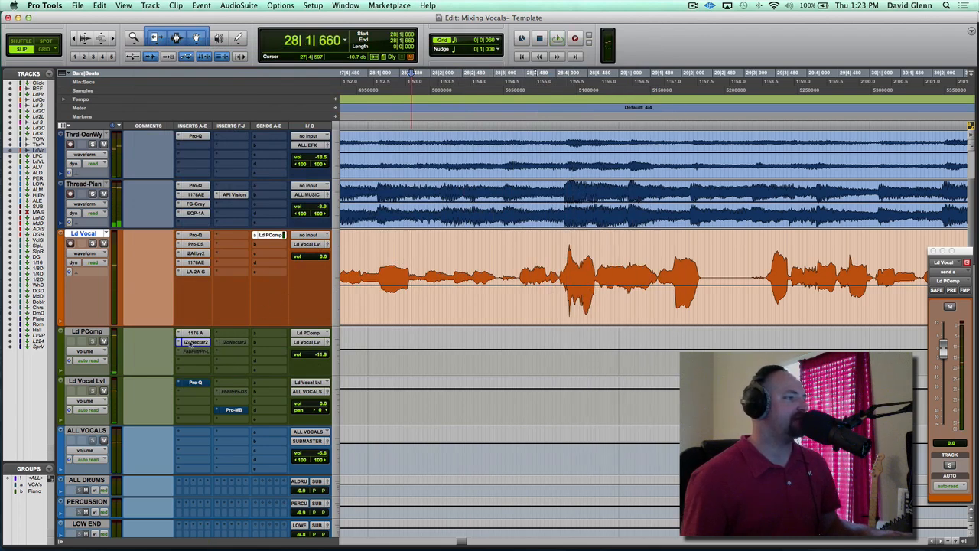
# Switch Pro-DS on and back off on the Ld Vocal Lvl track, and enable that track's Pro-Q equalizer
pyautogui.keyDown('ctrl'); pyautogui.keyDown('super'); pyautogui.click(233, 392); pyautogui.keyUp('super'); pyautogui.keyUp('ctrl')
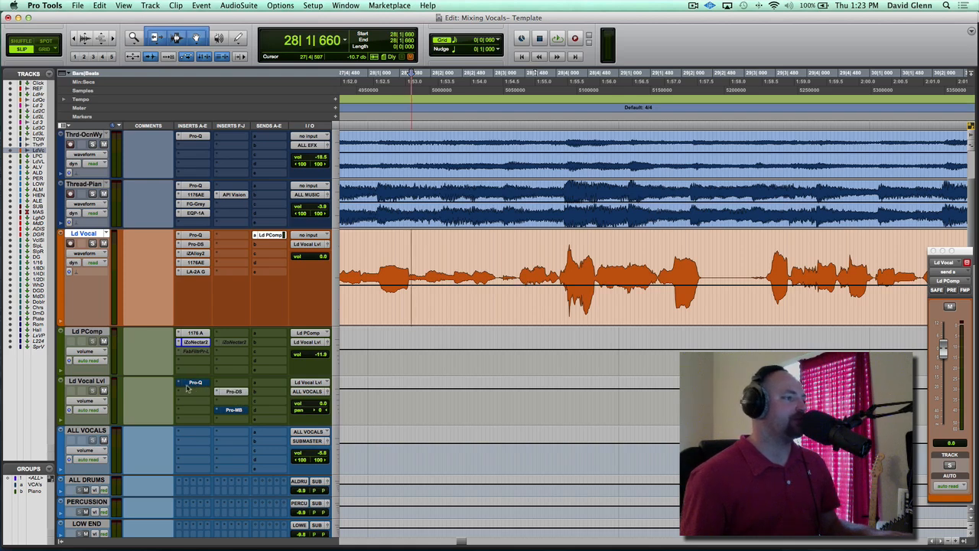
pyautogui.keyDown('ctrl'); pyautogui.keyDown('super'); pyautogui.click(233, 391); pyautogui.keyUp('super'); pyautogui.keyUp('ctrl')
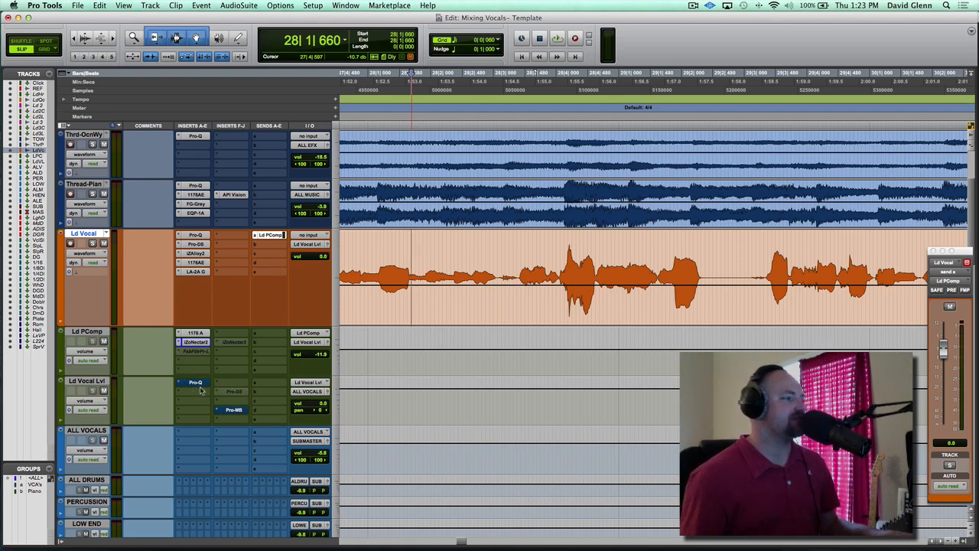
pyautogui.click(195, 382)
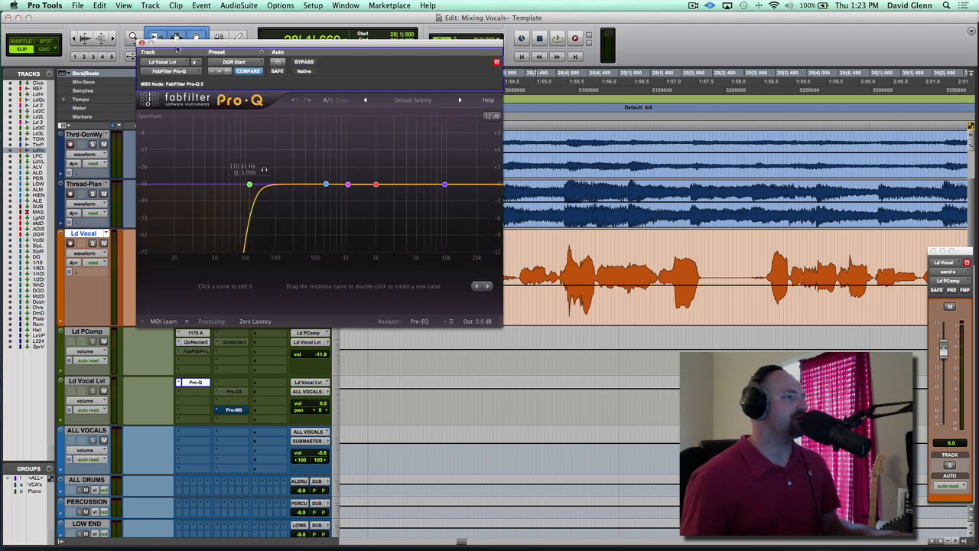
pyautogui.moveTo(178, 51); pyautogui.dragTo(160, 30)
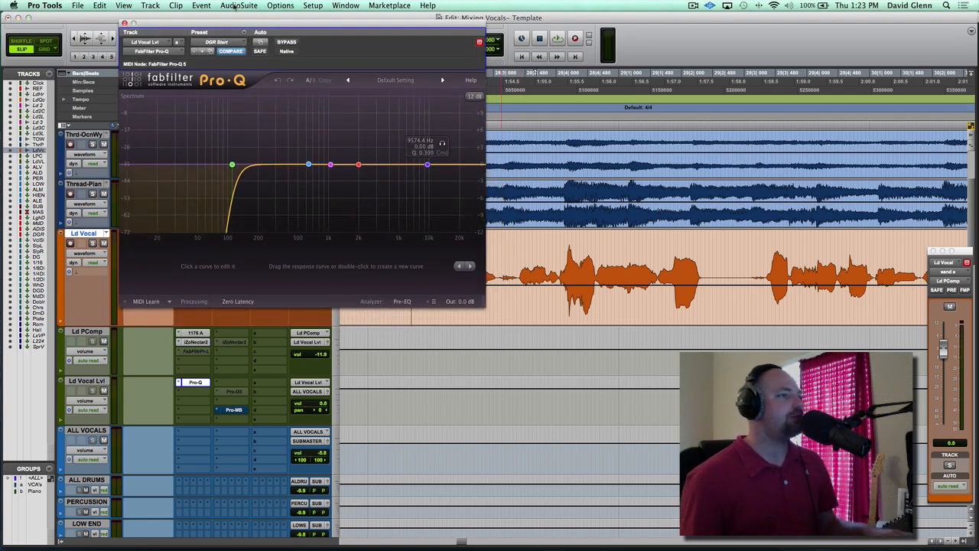
pyautogui.click(125, 23)
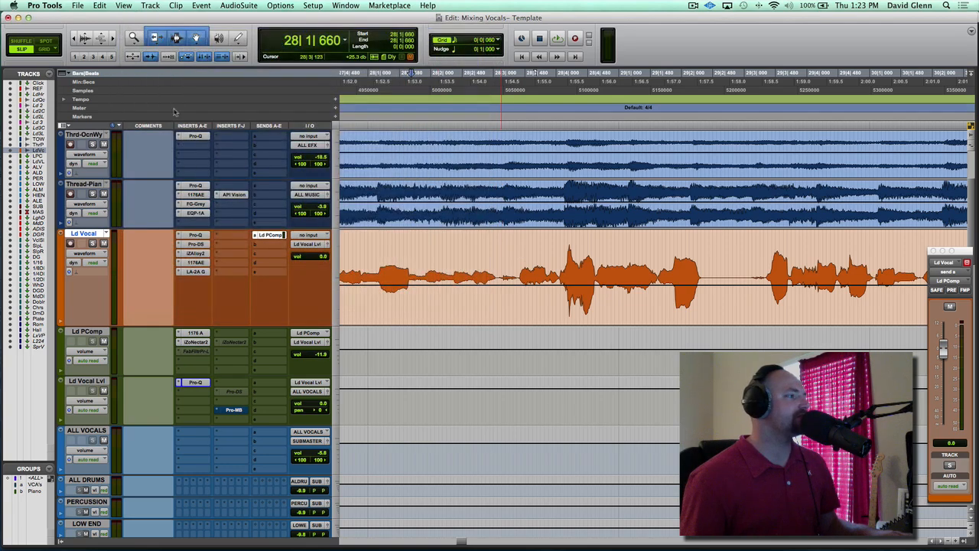
# Select the Ld Vocal Lvl track and move the low cut in its Pro-Q down to about 96 Hz
pyautogui.click(90, 233)
pyautogui.click(84, 234)
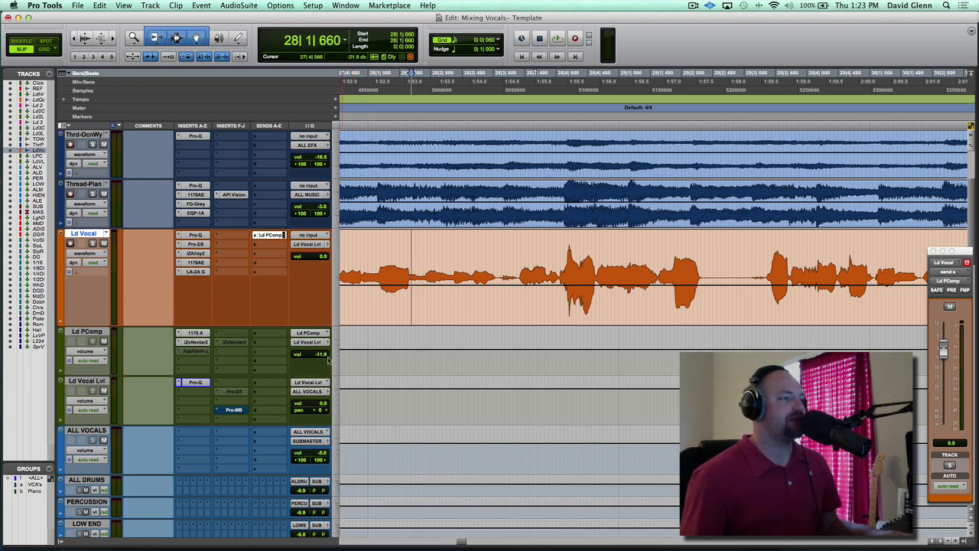
pyautogui.click(80, 385)
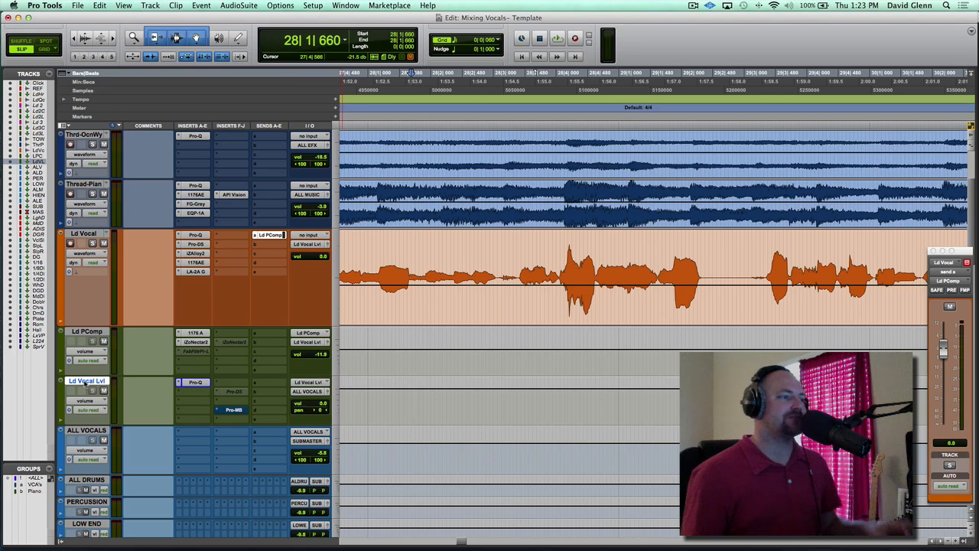
pyautogui.click(194, 382)
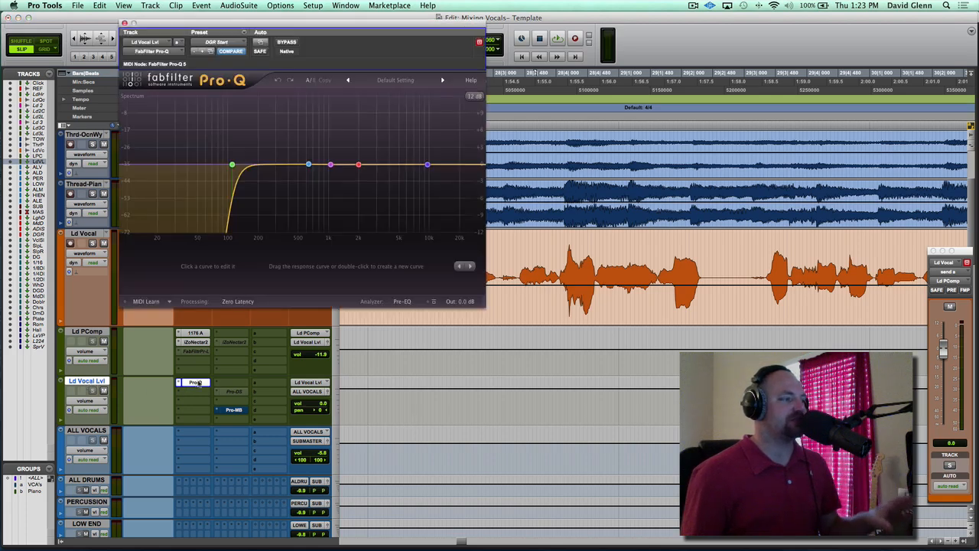
pyautogui.click(232, 165)
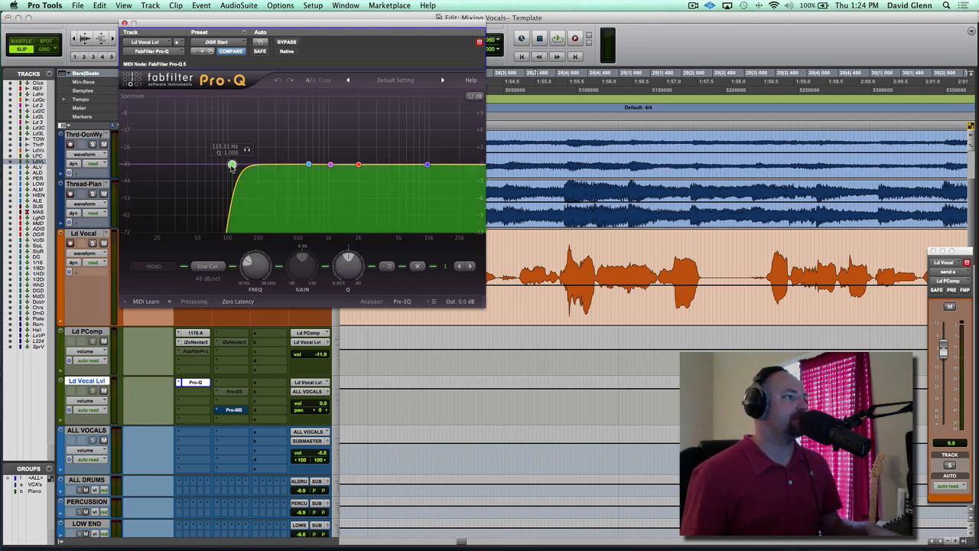
pyautogui.moveTo(232, 166)
pyautogui.mouseDown()
pyautogui.moveTo(153, 170)
pyautogui.moveTo(225, 167)
pyautogui.mouseUp()
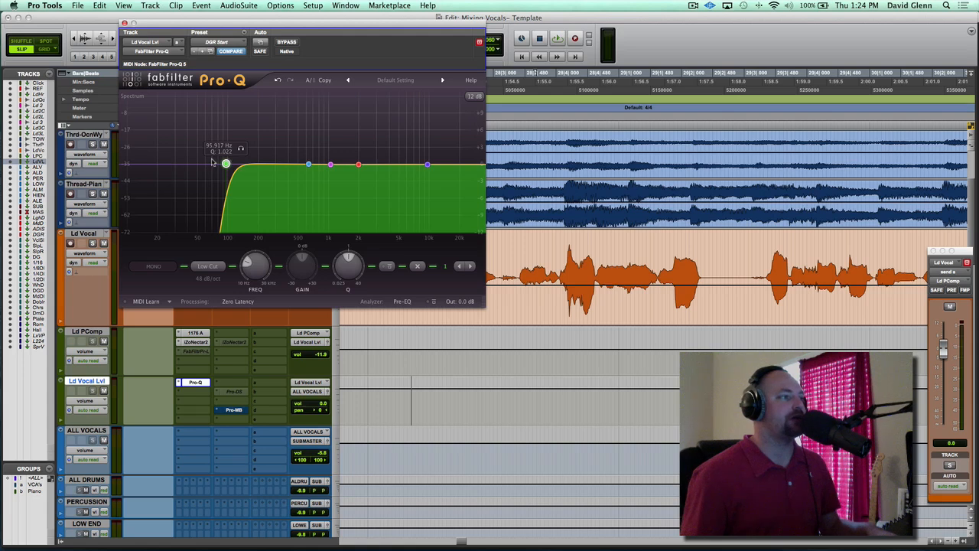
# Try a 12 dB/oct slope on the Pro-Q low cut and restore it to 48 dB/oct
pyautogui.click(208, 278)
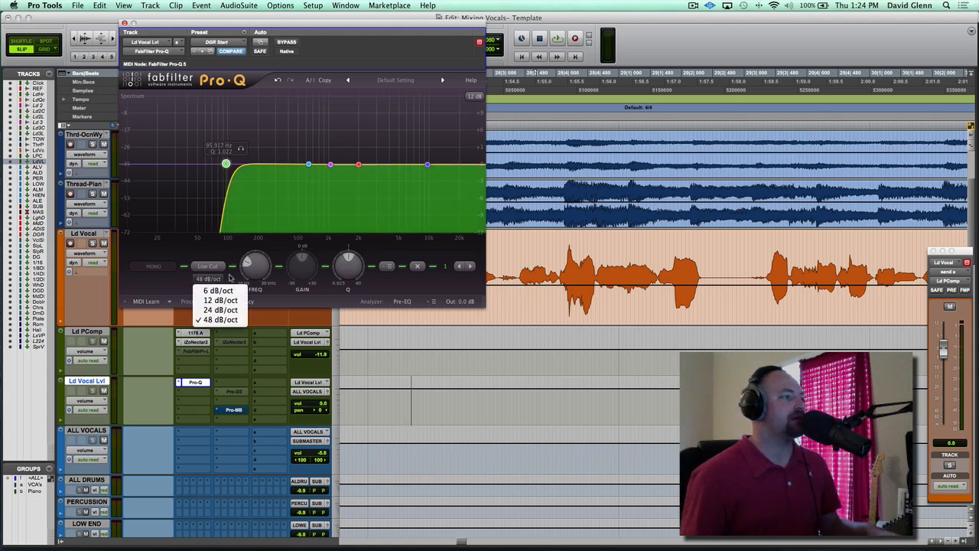
pyautogui.click(219, 299)
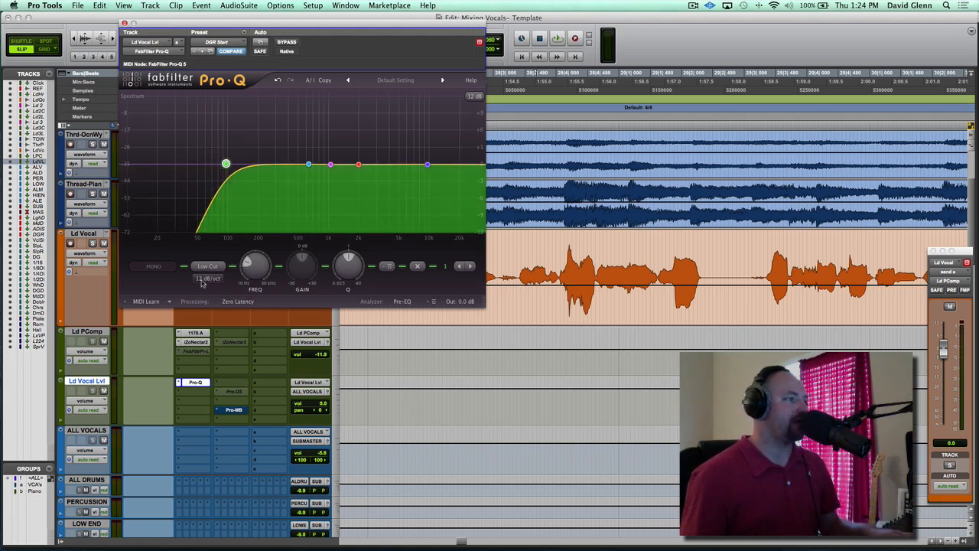
pyautogui.click(209, 278)
pyautogui.click(221, 321)
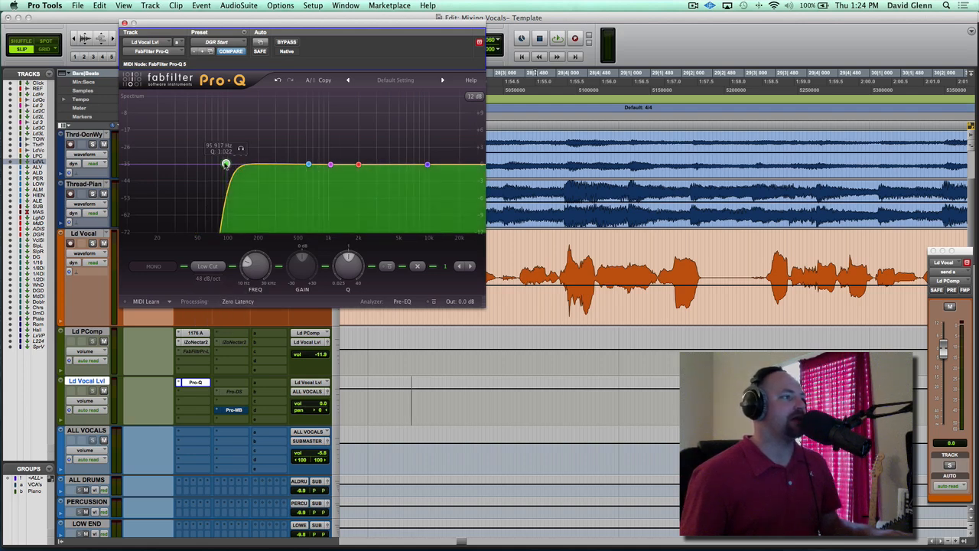
pyautogui.scroll(-1, 225, 168)
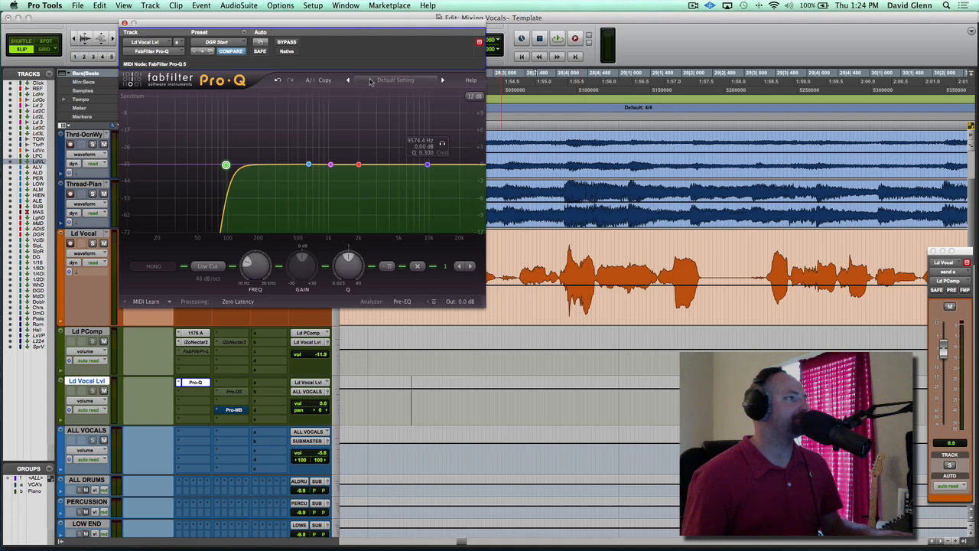
# During playback, boost the high end of Ld Vocal Lvl with Pro-Q's high shelf near 10 kHz
pyautogui.moveTo(314, 29); pyautogui.dragTo(280, 34)
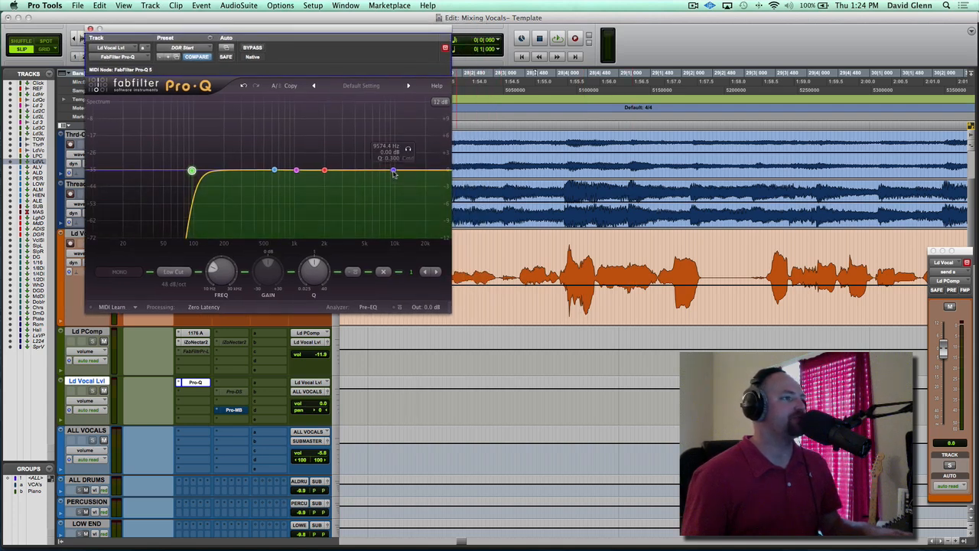
pyautogui.press('space')
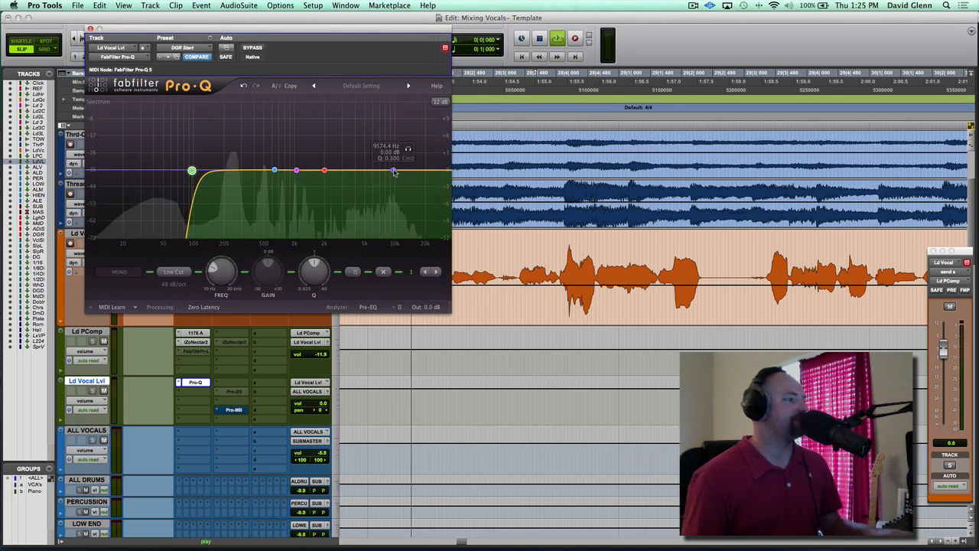
pyautogui.click(394, 170)
pyautogui.moveTo(394, 172); pyautogui.dragTo(397, 133)
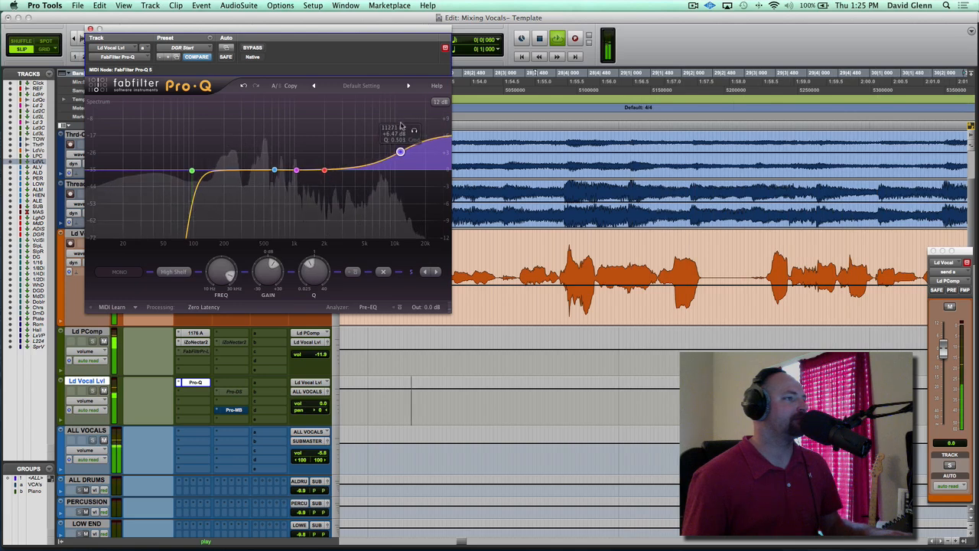
pyautogui.moveTo(401, 123); pyautogui.dragTo(400, 132)
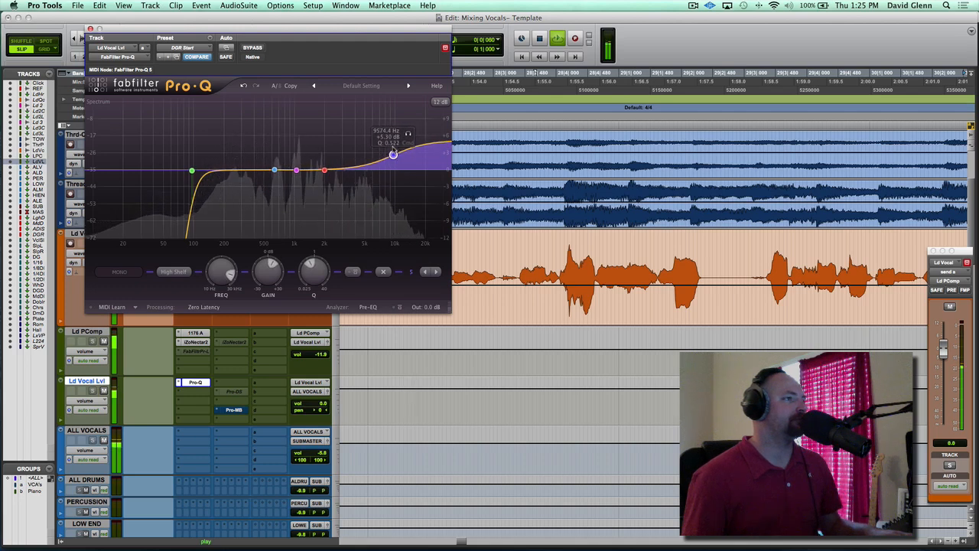
# Compare the Ld Vocal Lvl sound with Pro-Q bypassed and active during playback, leaving it active
pyautogui.click(252, 48)
pyautogui.press('space')
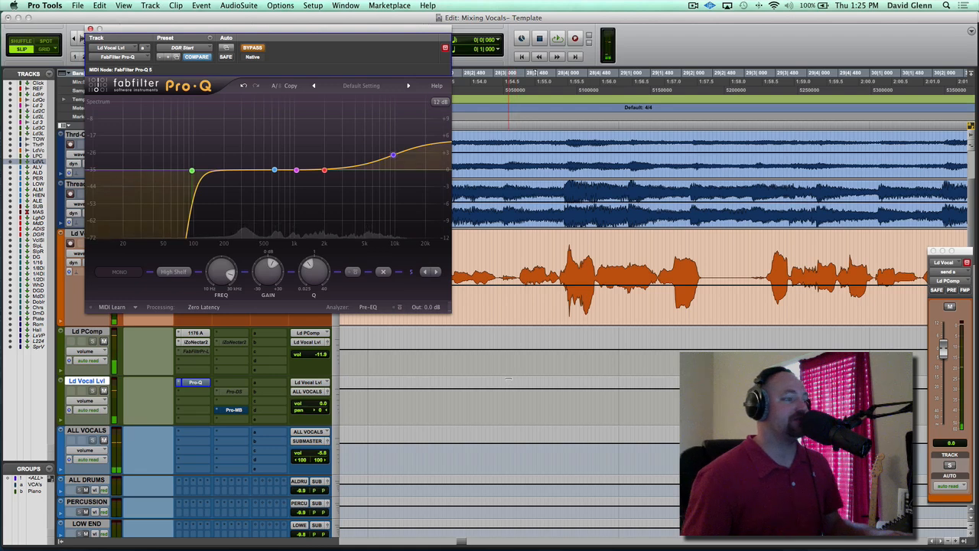
pyautogui.press('space')
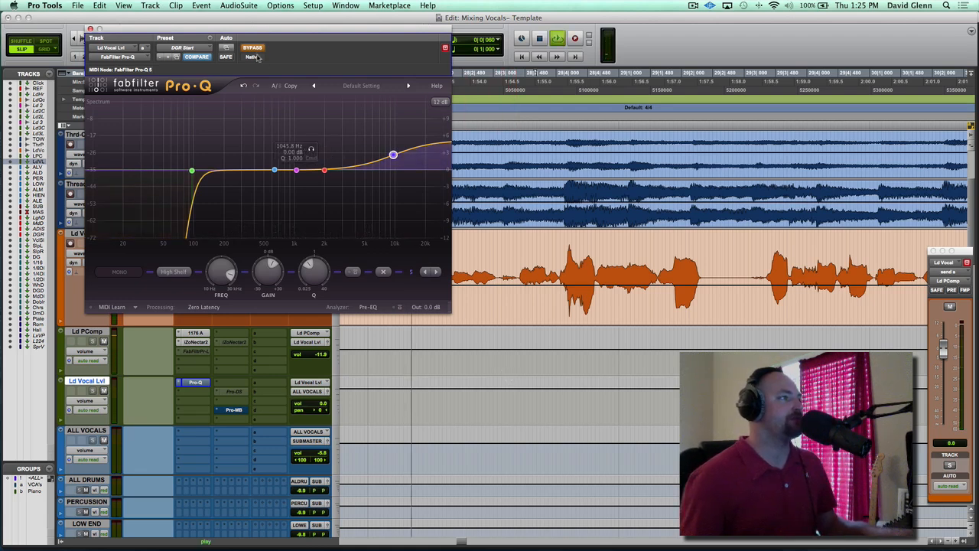
pyautogui.click(252, 49)
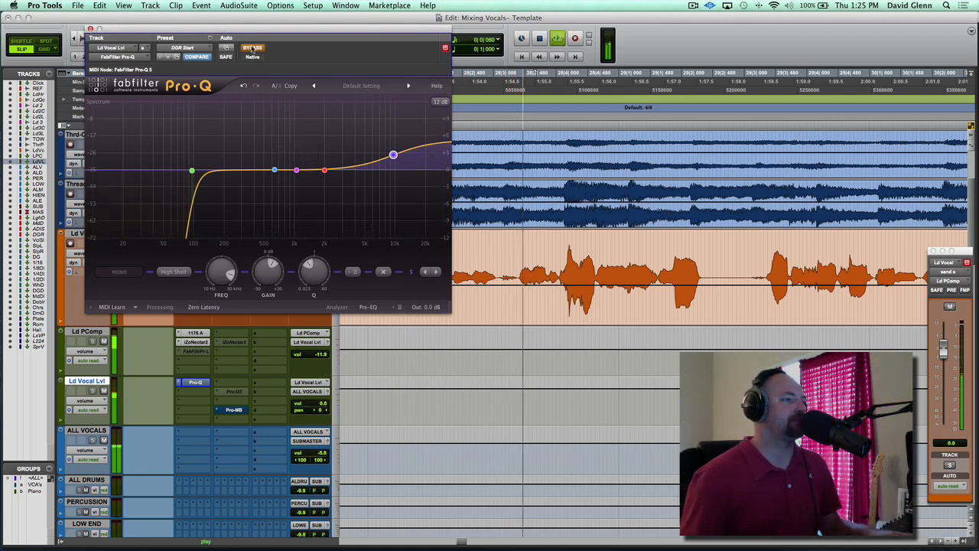
pyautogui.click(252, 48)
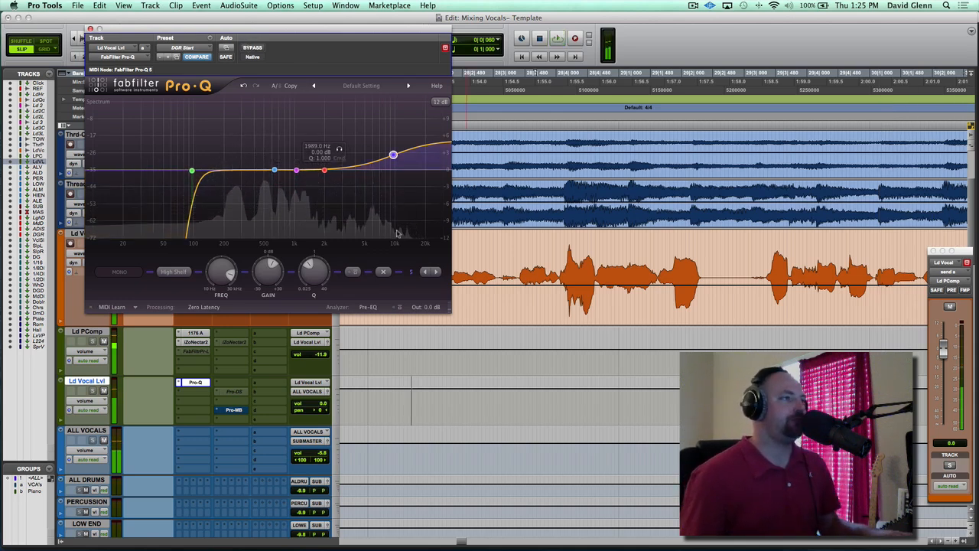
pyautogui.press('space')
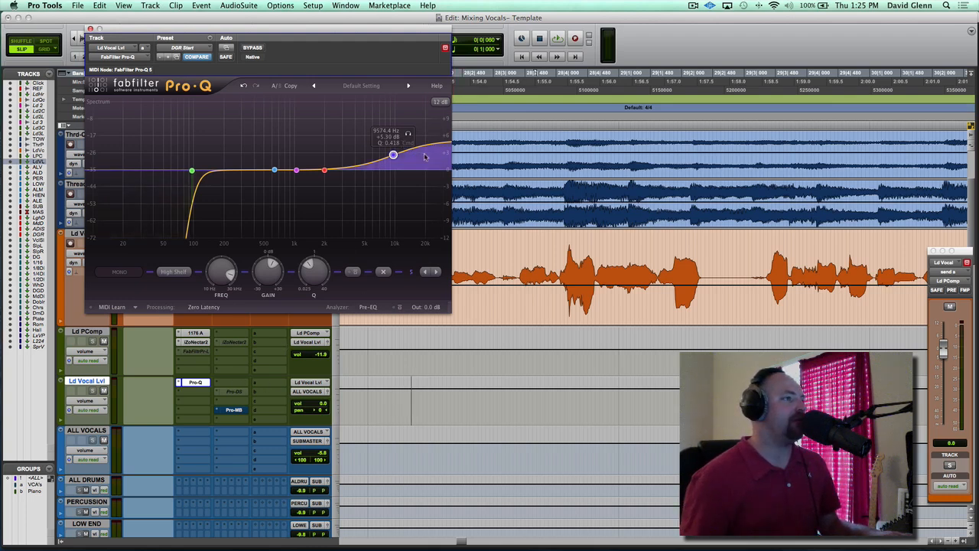
# Activate and open Pro-DS on the Ld Vocal Lvl track and play the vocal through it
pyautogui.click(234, 393)
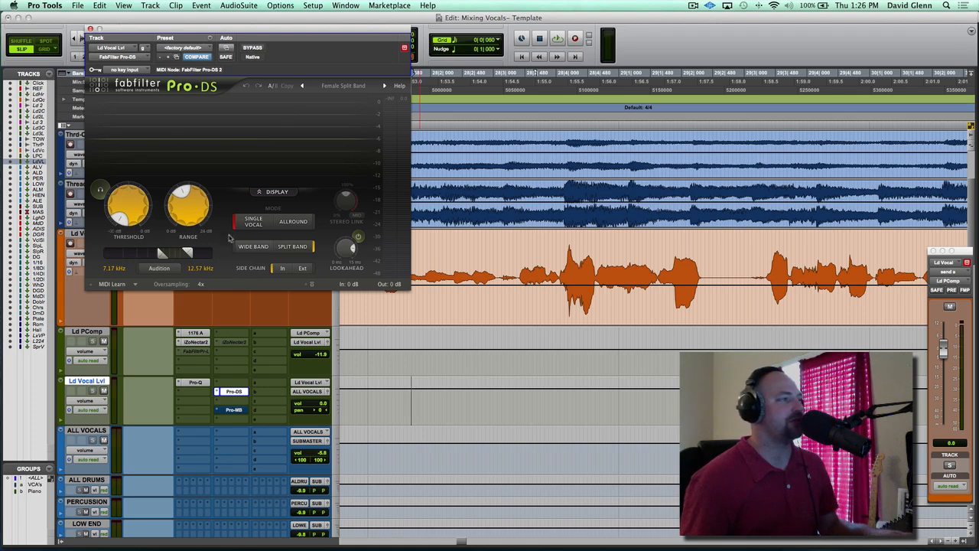
pyautogui.press('space')
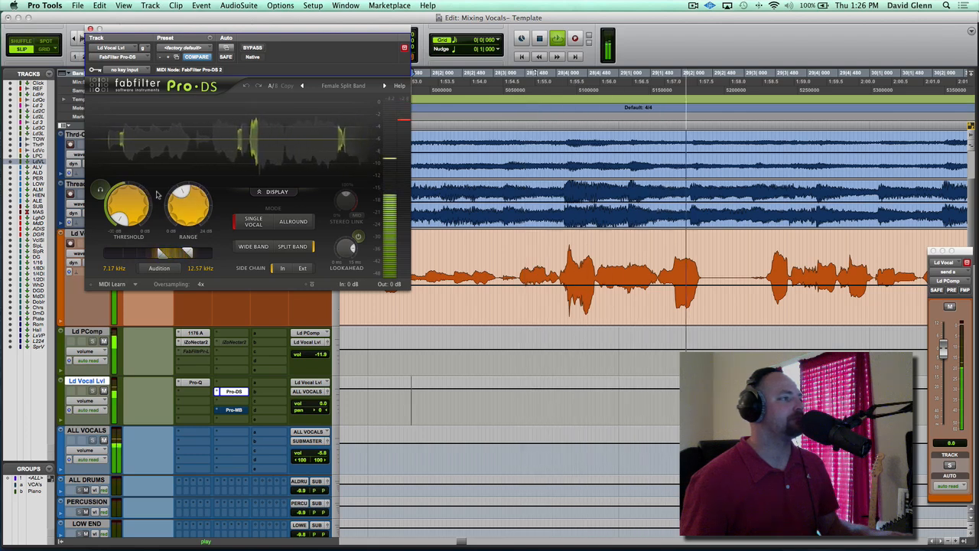
pyautogui.press('space')
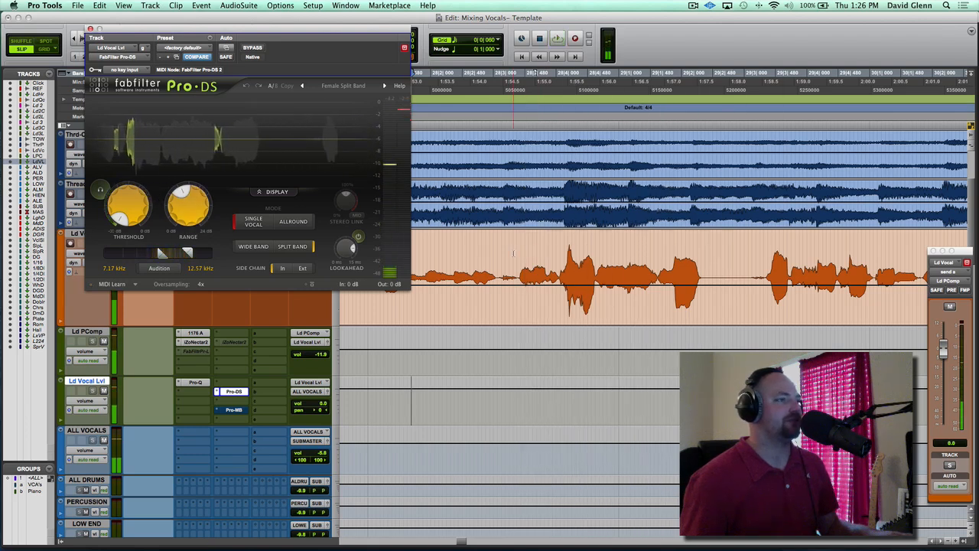
# Select the louder phrase on Ld Vocal and play it with Pro-DS on Ld Vocal Lvl bypassed, then active
pyautogui.moveTo(520, 291); pyautogui.dragTo(704, 290)
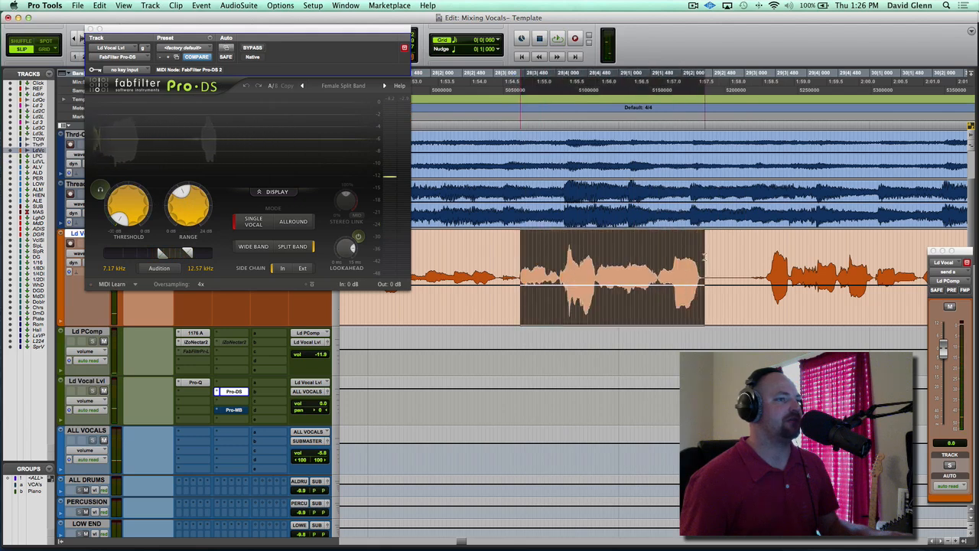
pyautogui.press('space')
pyautogui.click(255, 48)
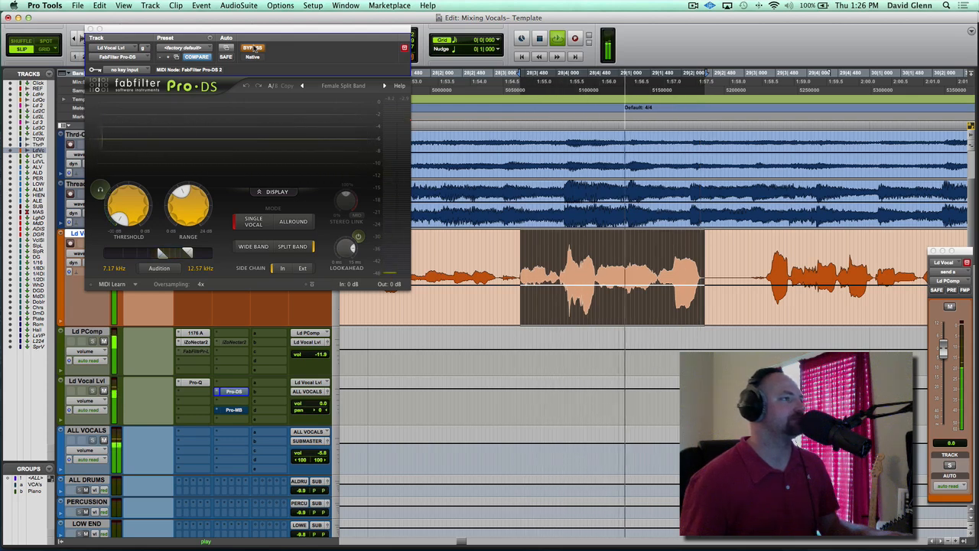
pyautogui.click(255, 47)
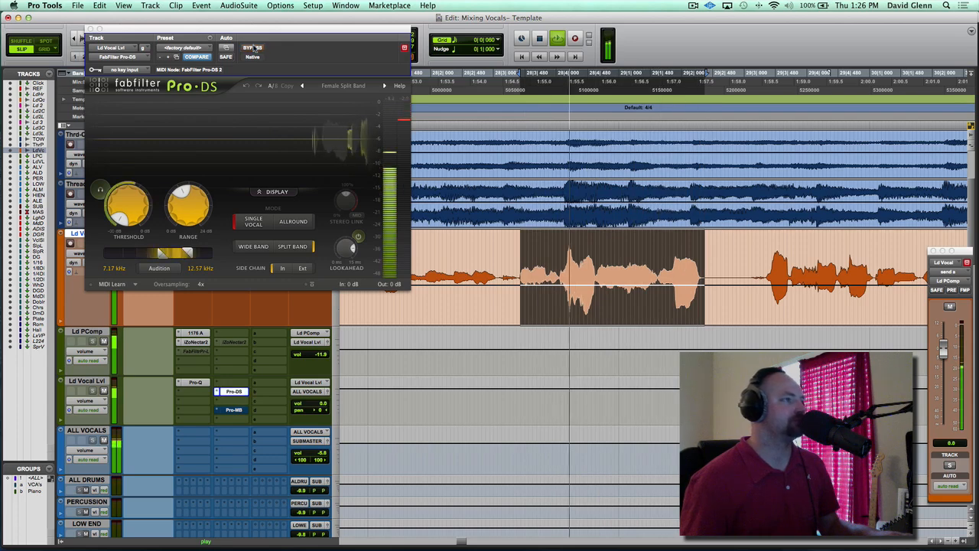
# Close Pro-DS, stop playback and deactivate the Pro-DS insert on the Ld Vocal Lvl track
pyautogui.click(89, 29)
pyautogui.press('space')
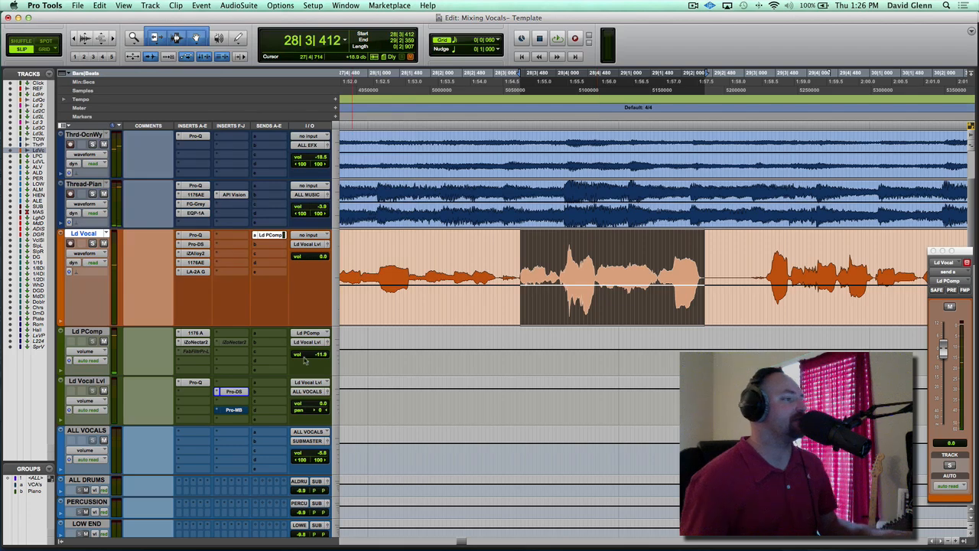
pyautogui.keyDown('ctrl'); pyautogui.keyDown('super'); pyautogui.click(227, 390); pyautogui.keyUp('super'); pyautogui.keyUp('ctrl')
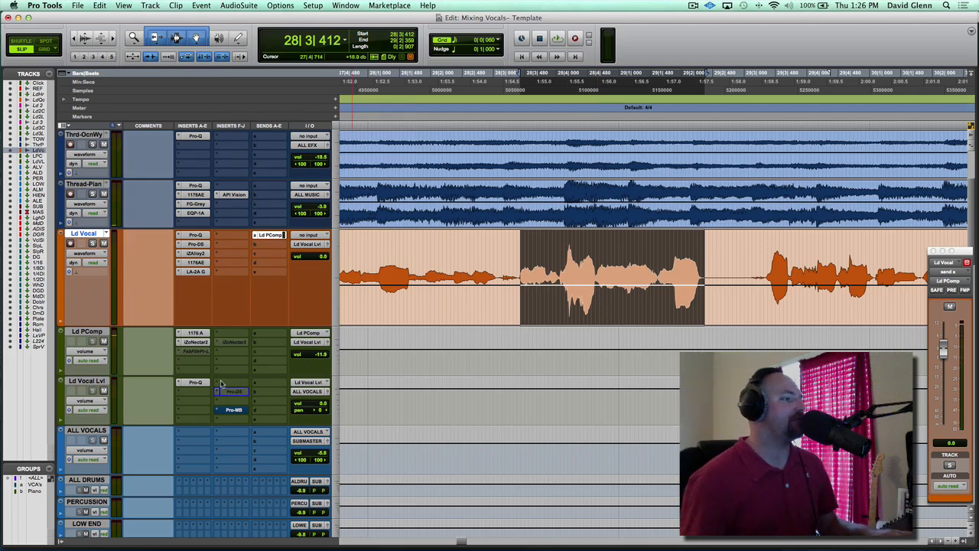
# Insert Dyn3 De-Esser (mono) above Pro-DS on Ld Vocal Lvl and load its Male De-Ess HF preset
pyautogui.click(221, 384)
pyautogui.moveTo(252, 428)
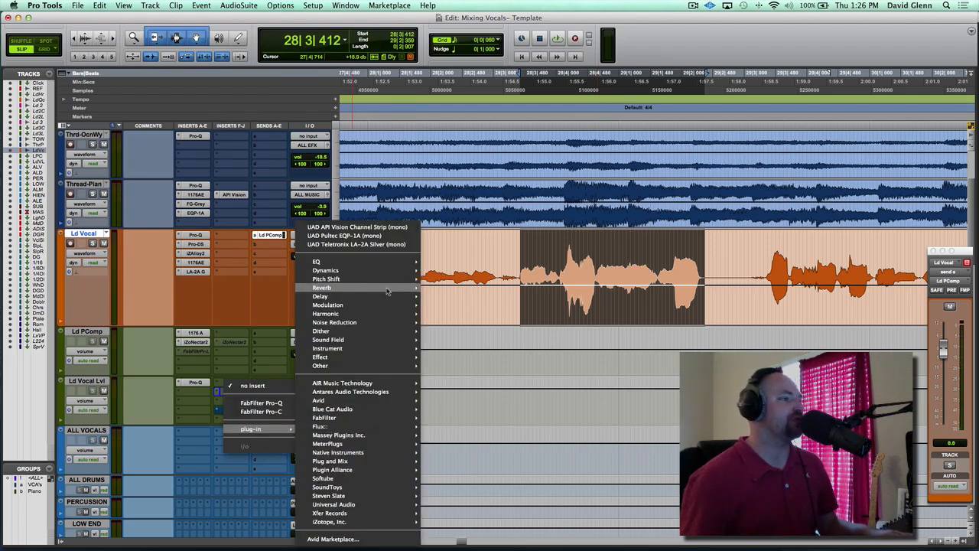
pyautogui.moveTo(358, 272)
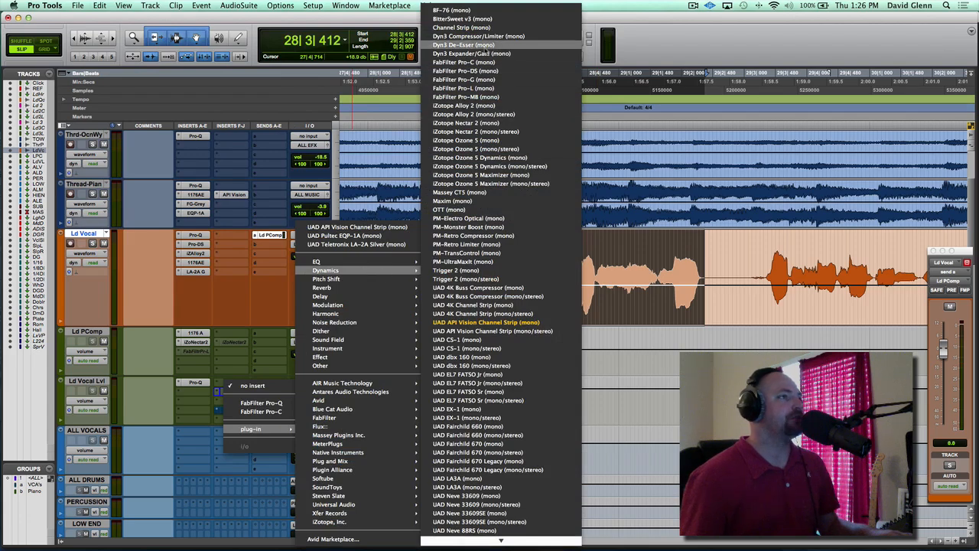
pyautogui.click(482, 45)
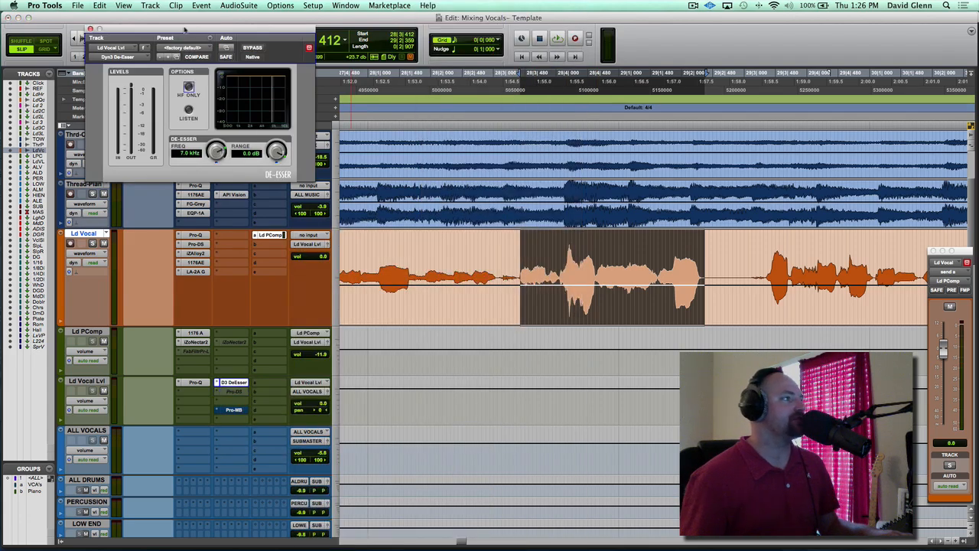
pyautogui.moveTo(184, 29); pyautogui.dragTo(363, 101)
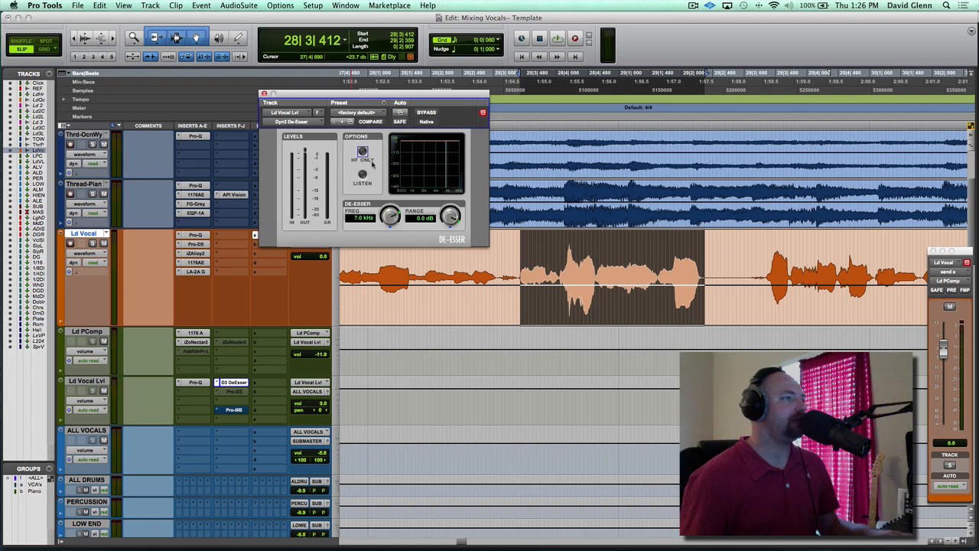
pyautogui.click(366, 113)
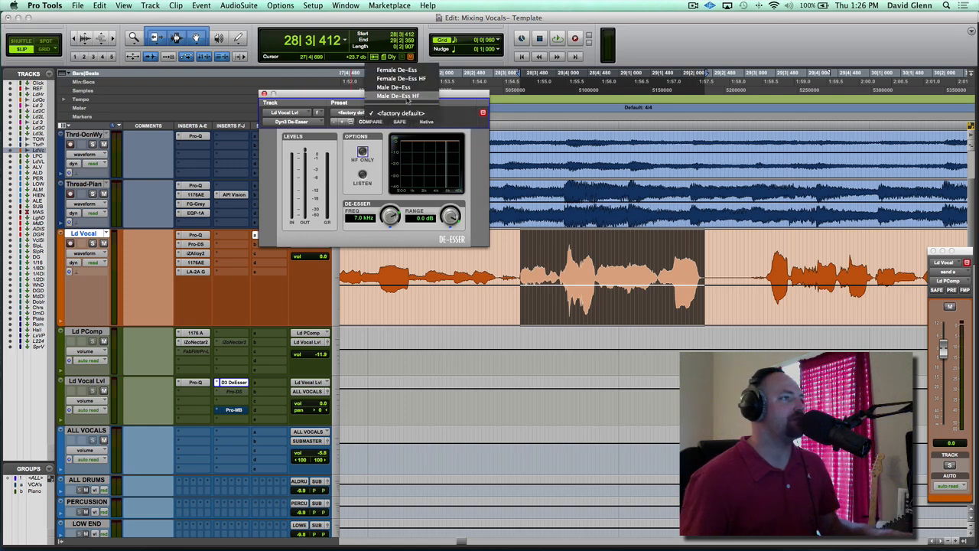
pyautogui.click(409, 96)
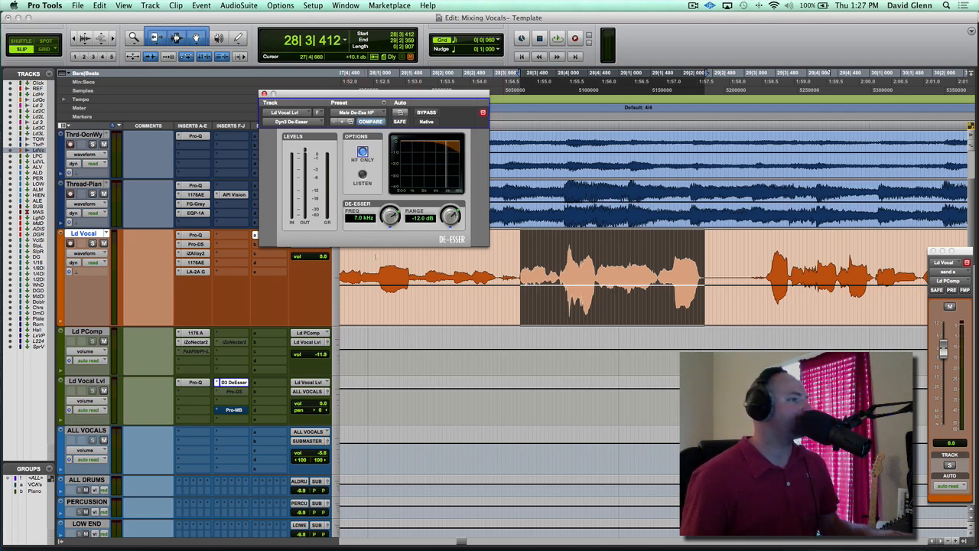
# Solo Ld Vocal and set the Dyn3 De-Esser frequency to 7.4 kHz while auditioning in Listen mode, then stop playback
pyautogui.click(363, 174)
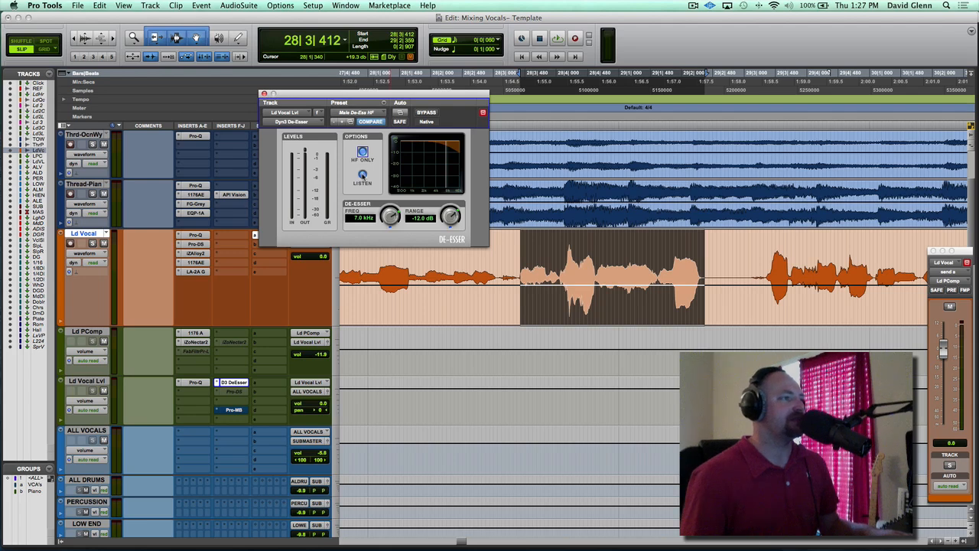
pyautogui.press('space')
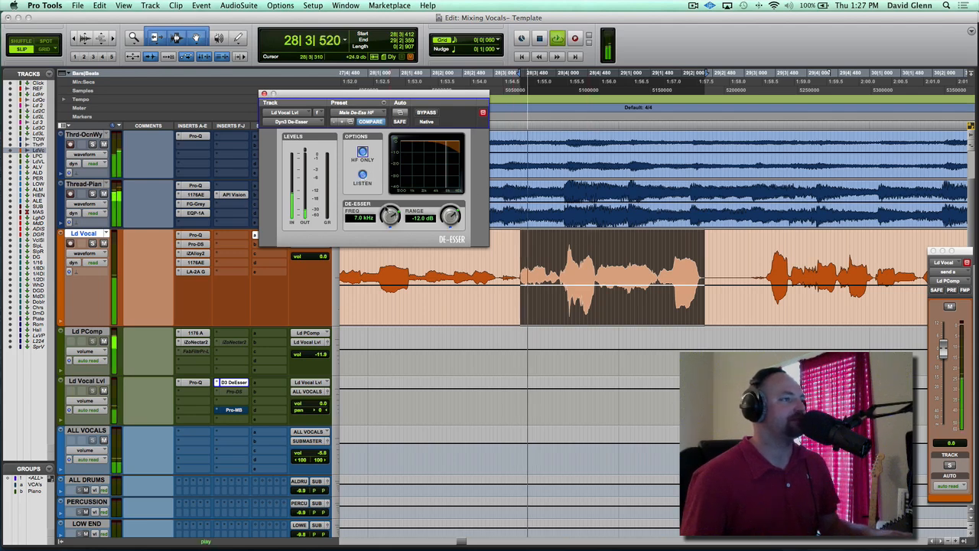
pyautogui.hotkey('shift', 's')
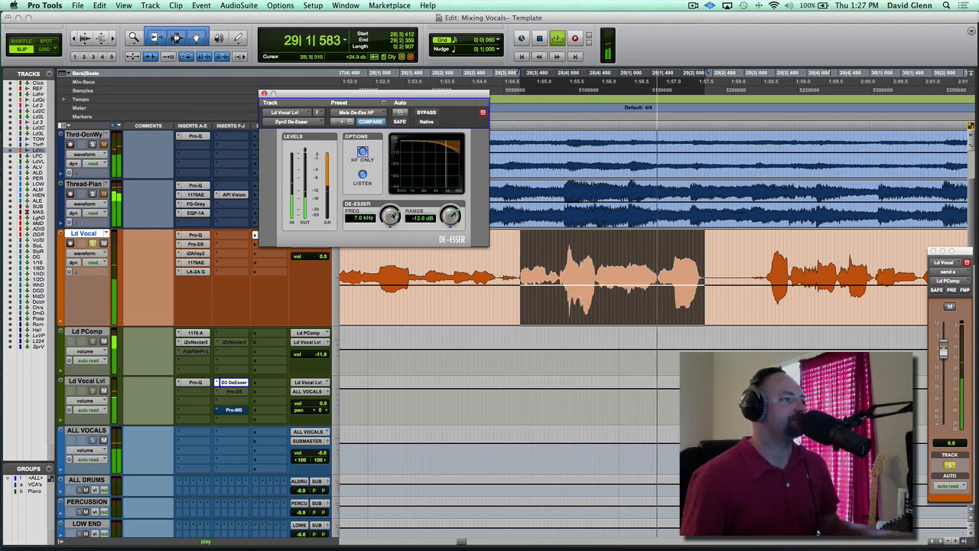
pyautogui.moveTo(393, 216); pyautogui.dragTo(374, 201)
pyautogui.press('space')
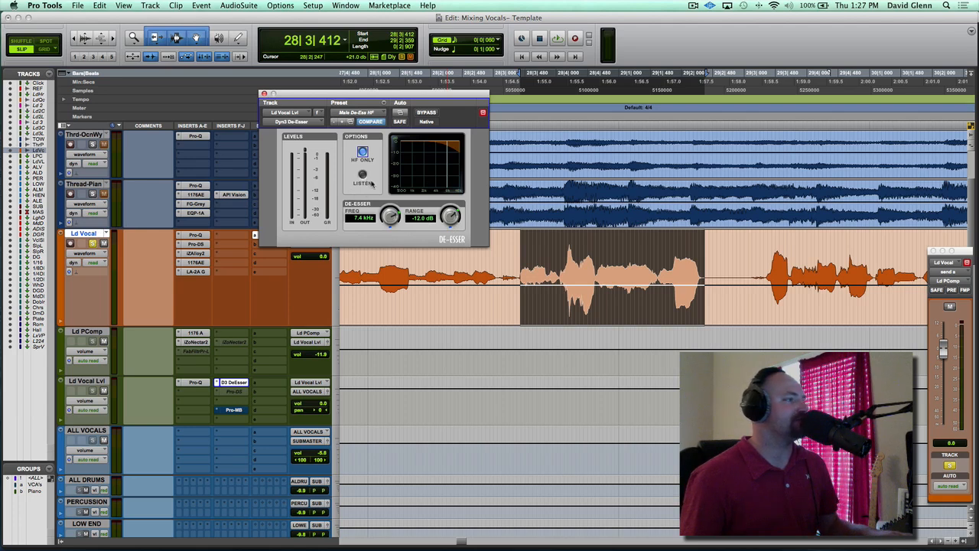
# Play the phrase with Dyn3 De-Esser active and bypassed, then re-enable it and set its range to -3.0 dB
pyautogui.press('space')
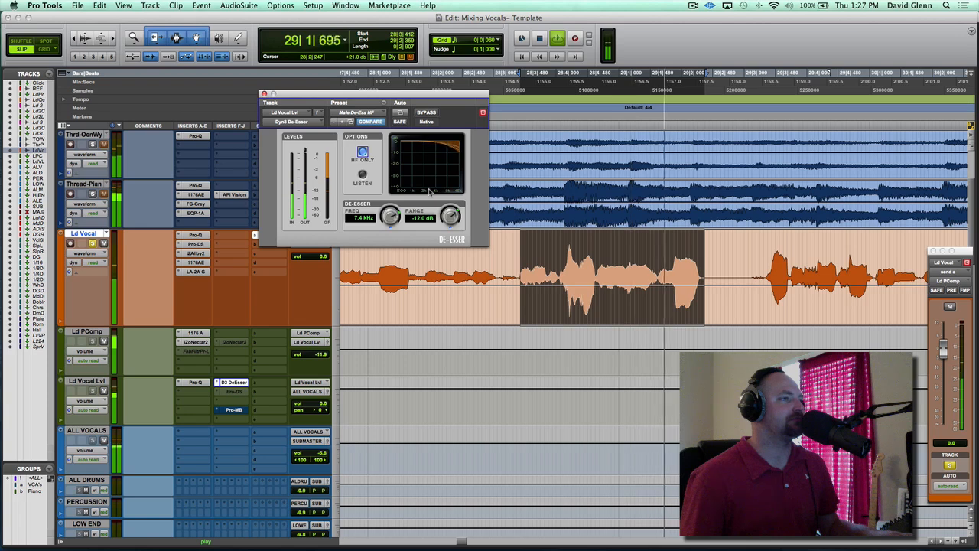
pyautogui.click(427, 113)
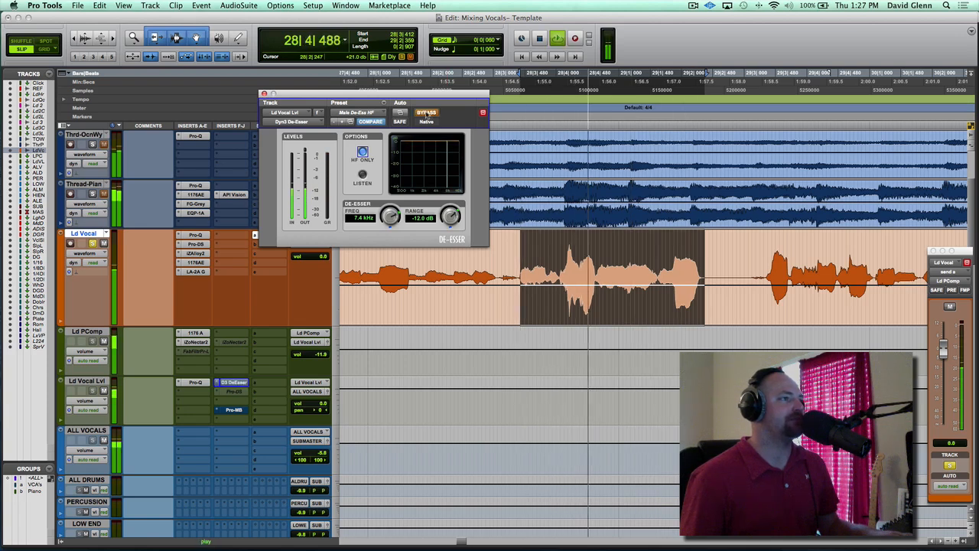
pyautogui.press('space')
pyautogui.click(426, 113)
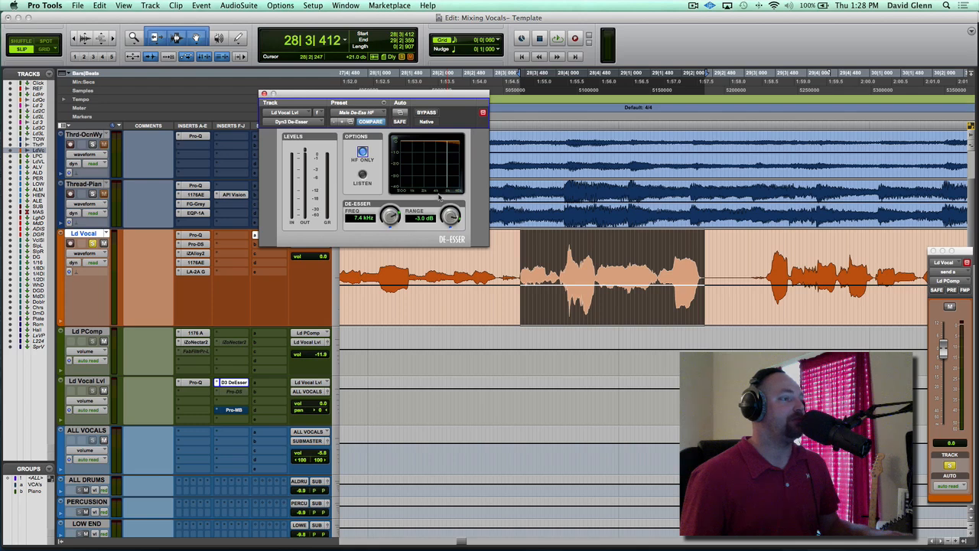
# Compare the soloed vocal with Dyn3 De-Esser bypassed and active during playback, leaving it active, and close the plug-in
pyautogui.press('space')
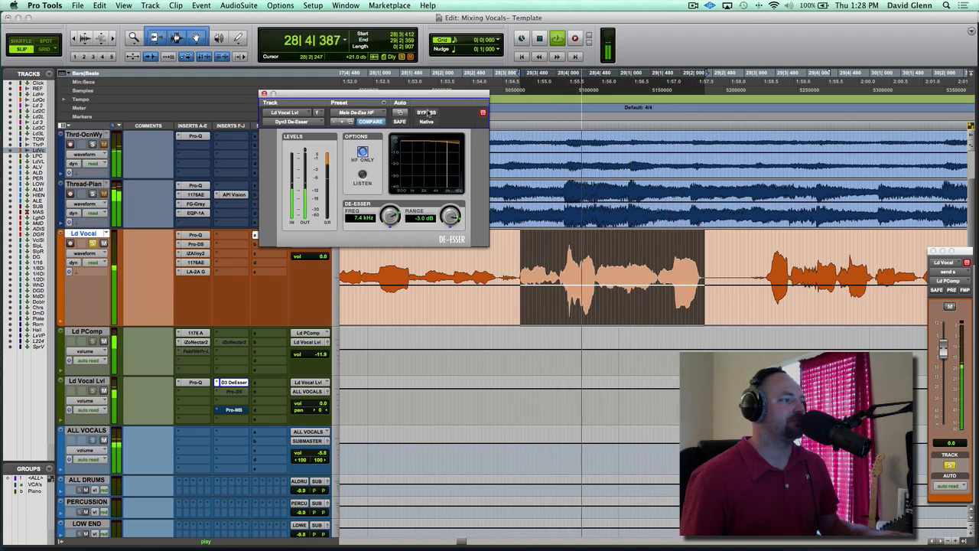
pyautogui.click(427, 112)
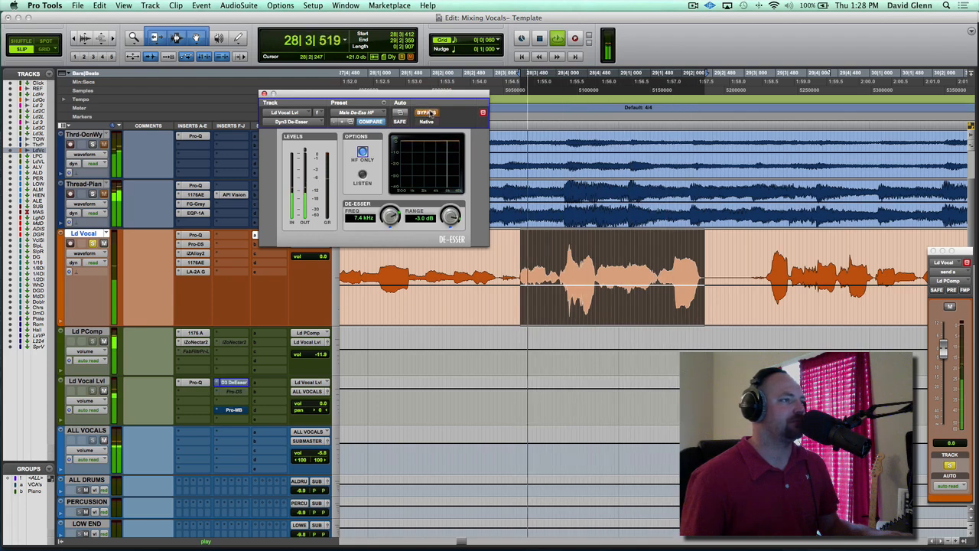
pyautogui.click(430, 113)
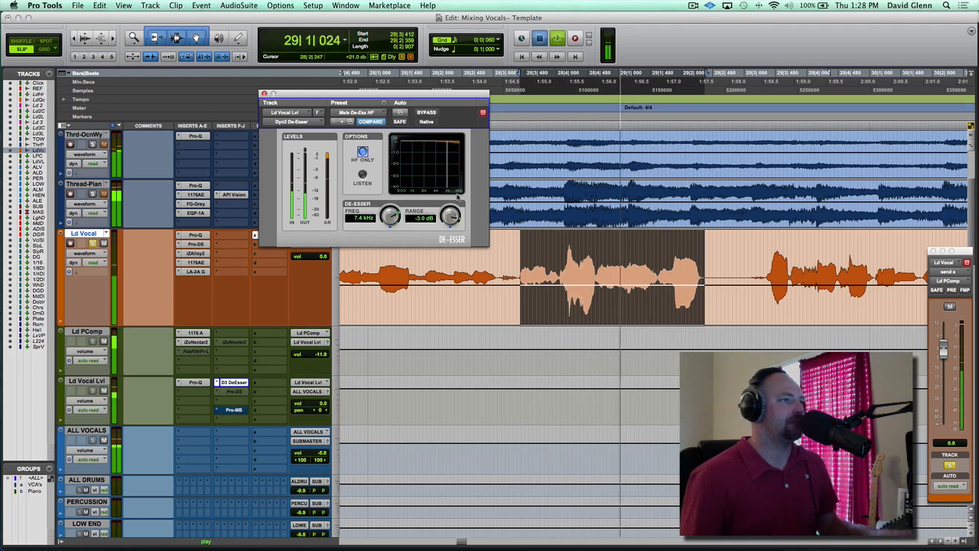
pyautogui.press('space')
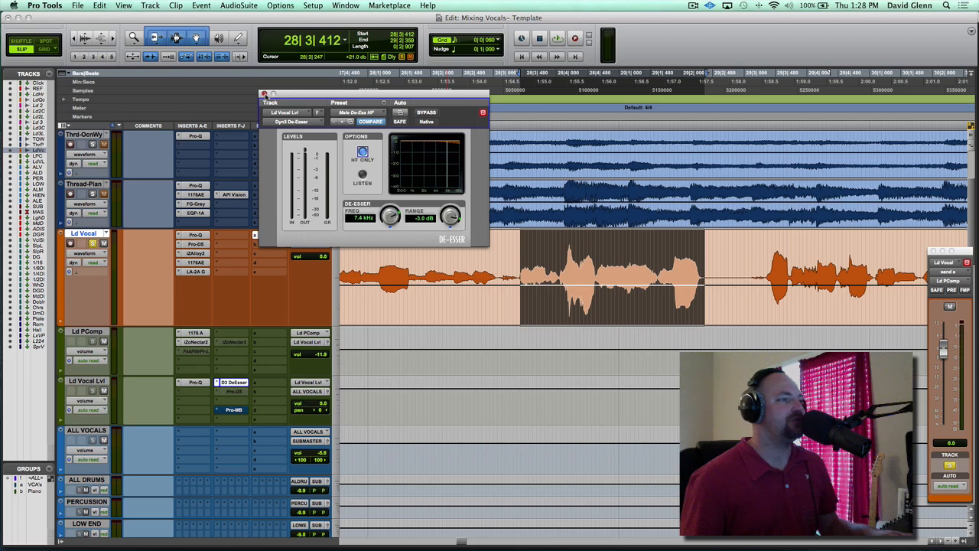
pyautogui.click(263, 94)
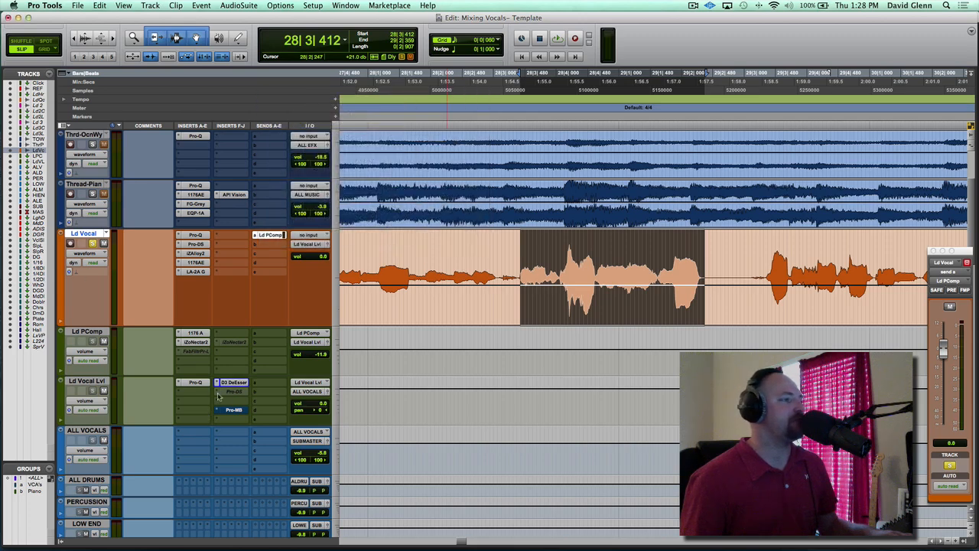
# Open Pro-Q on Ld Vocal Lvl and add a narrow bell cut of about 3 dB near 8.5 kHz
pyautogui.click(195, 381)
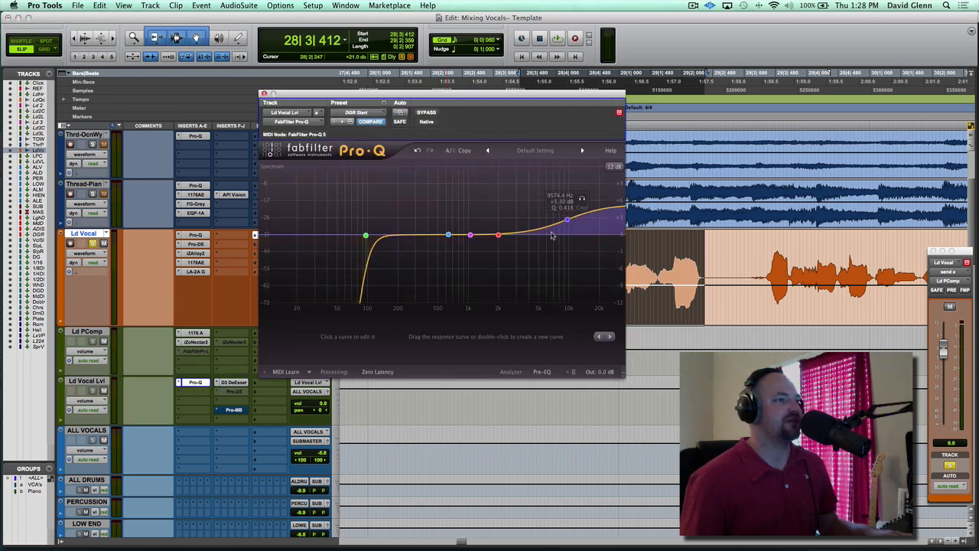
pyautogui.moveTo(558, 233)
pyautogui.mouseDown()
pyautogui.moveTo(547, 191)
pyautogui.moveTo(547, 211)
pyautogui.moveTo(562, 175)
pyautogui.moveTo(582, 175)
pyautogui.moveTo(562, 219)
pyautogui.moveTo(562, 249)
pyautogui.mouseUp()
pyautogui.press('space')
pyautogui.press('space')
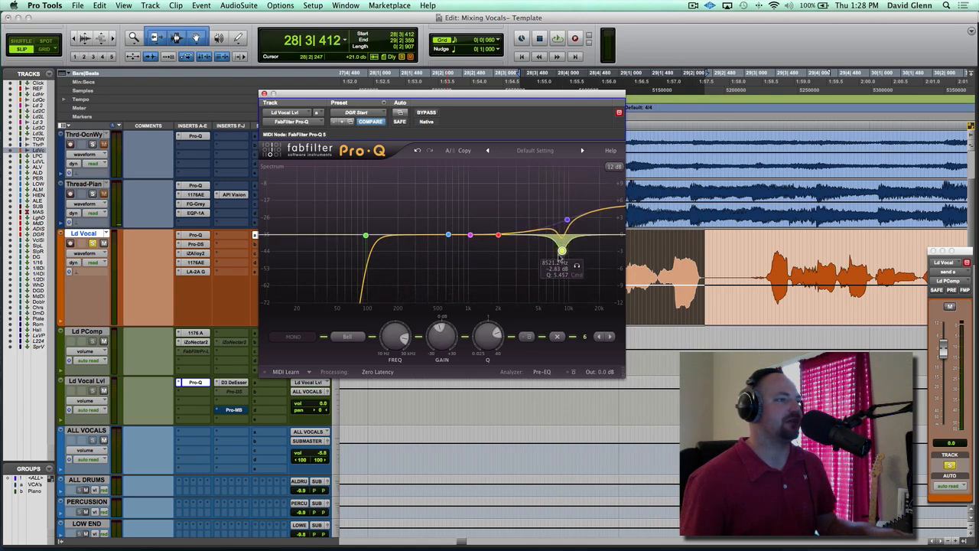
# Play the phrase and compare the 8.5 kHz Pro-Q cut enabled and disabled, leaving it enabled
pyautogui.press('space')
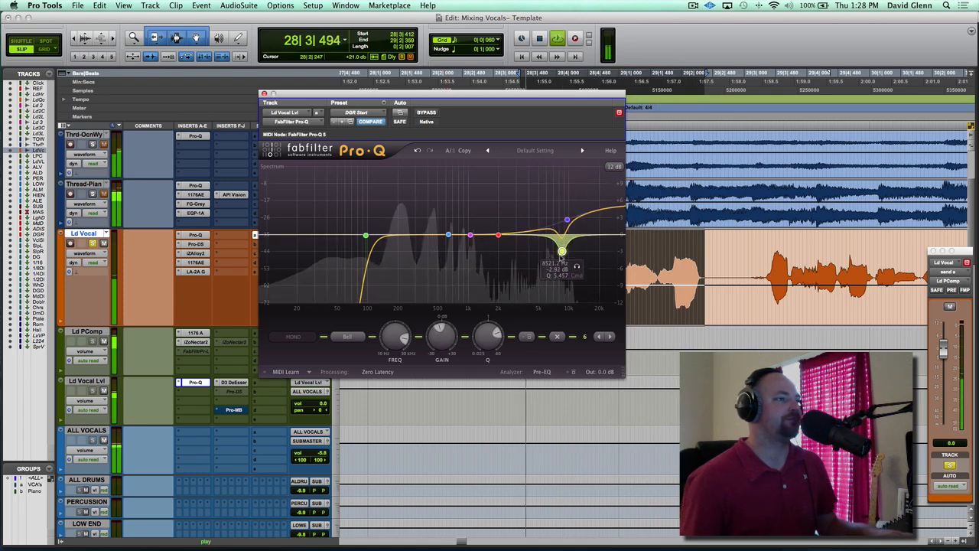
pyautogui.keyDown('alt'); pyautogui.click(561, 252); pyautogui.keyUp('alt')
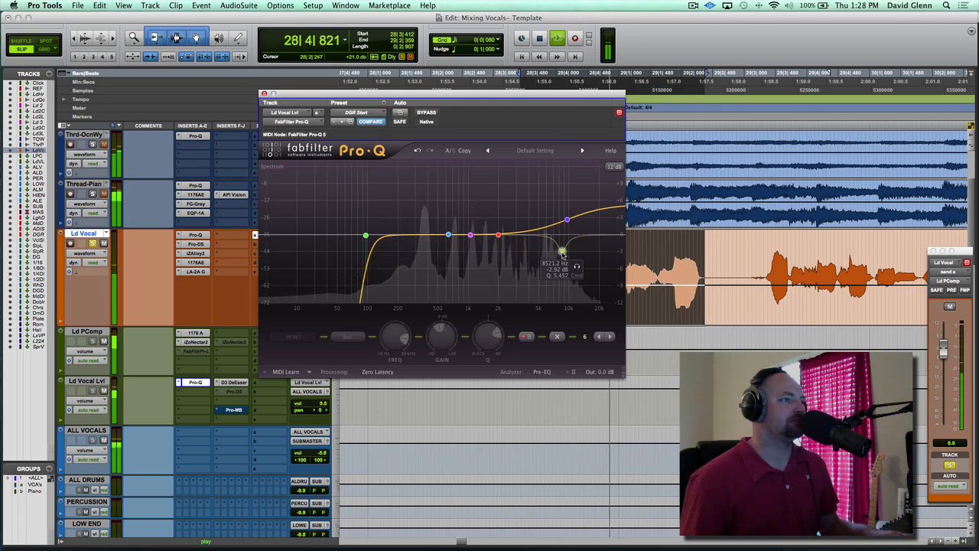
pyautogui.press('space')
pyautogui.keyDown('alt'); pyautogui.click(562, 251); pyautogui.keyUp('alt')
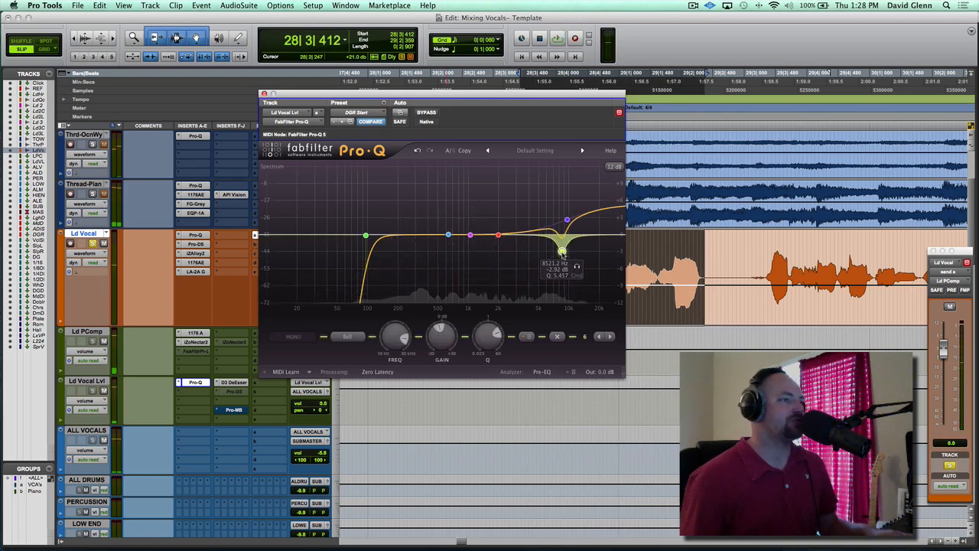
# Delete the narrow 8.5 kHz band from Pro-Q on Ld Vocal Lvl and close the plug-in
pyautogui.rightClick(562, 251)
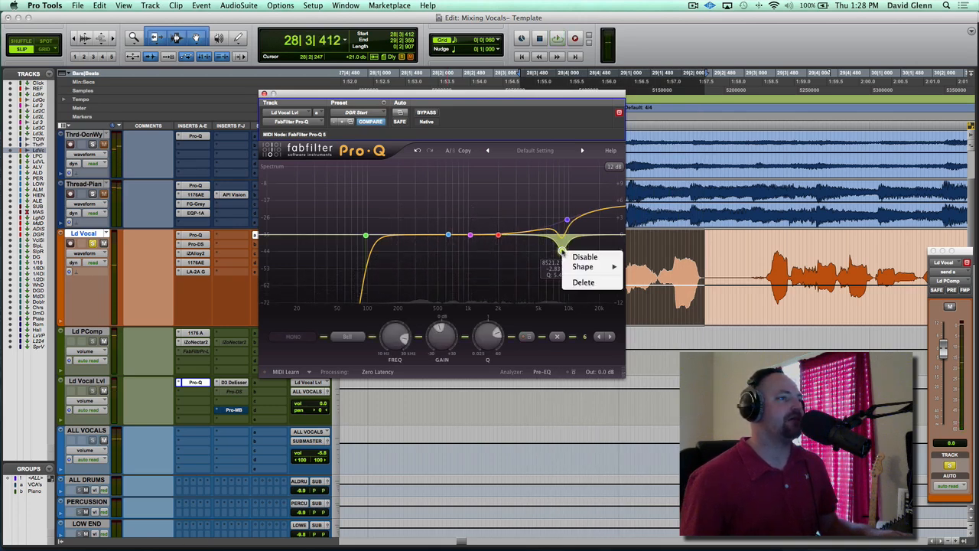
pyautogui.click(604, 283)
pyautogui.click(264, 94)
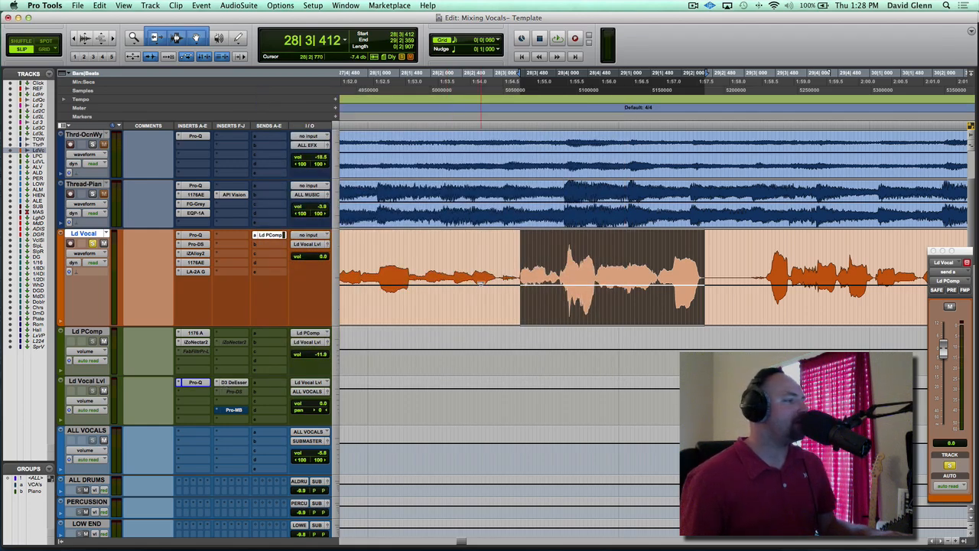
# Deactivate Dyn3 De-Esser and reactivate Pro-DS on the Ld Vocal Lvl track
pyautogui.keyDown('ctrl'); pyautogui.keyDown('super'); pyautogui.click(234, 383); pyautogui.keyUp('super'); pyautogui.keyUp('ctrl')
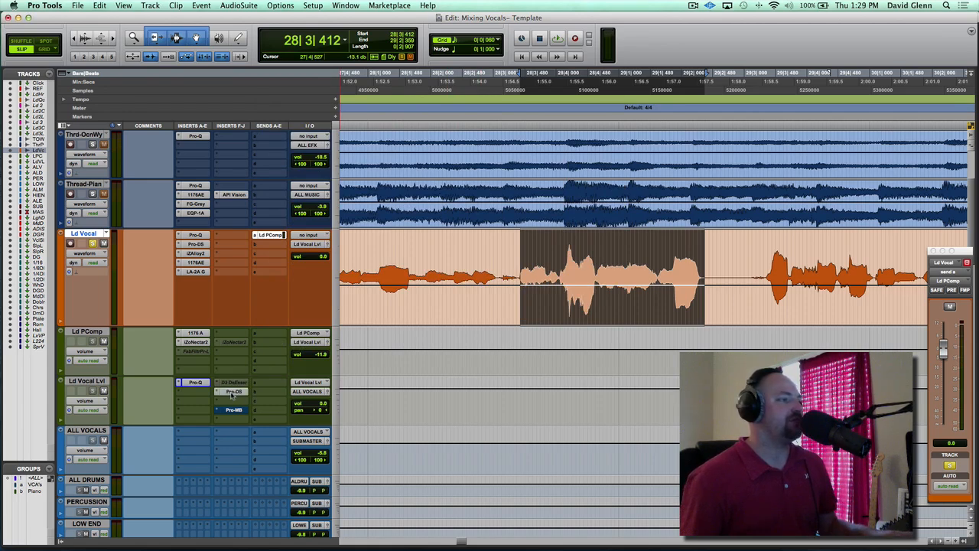
pyautogui.click(233, 392)
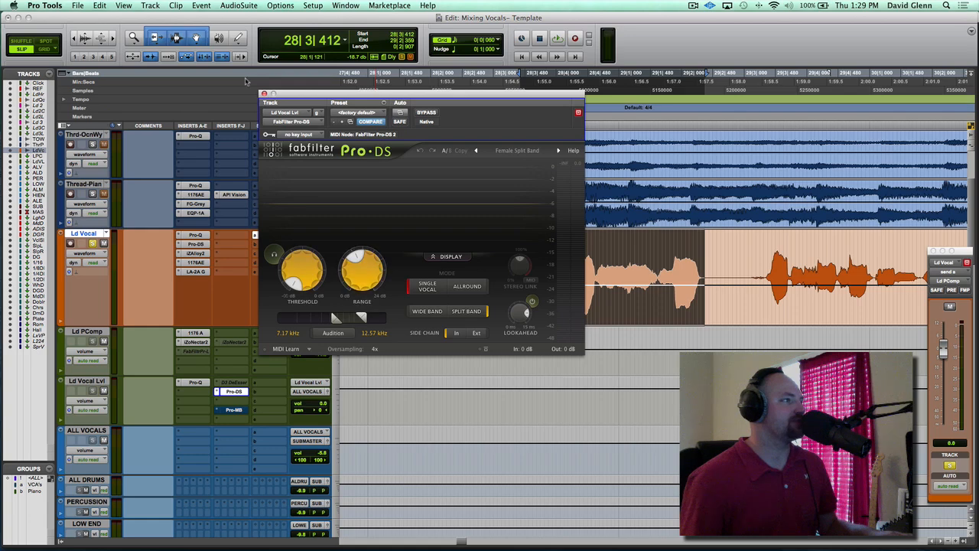
pyautogui.click(264, 94)
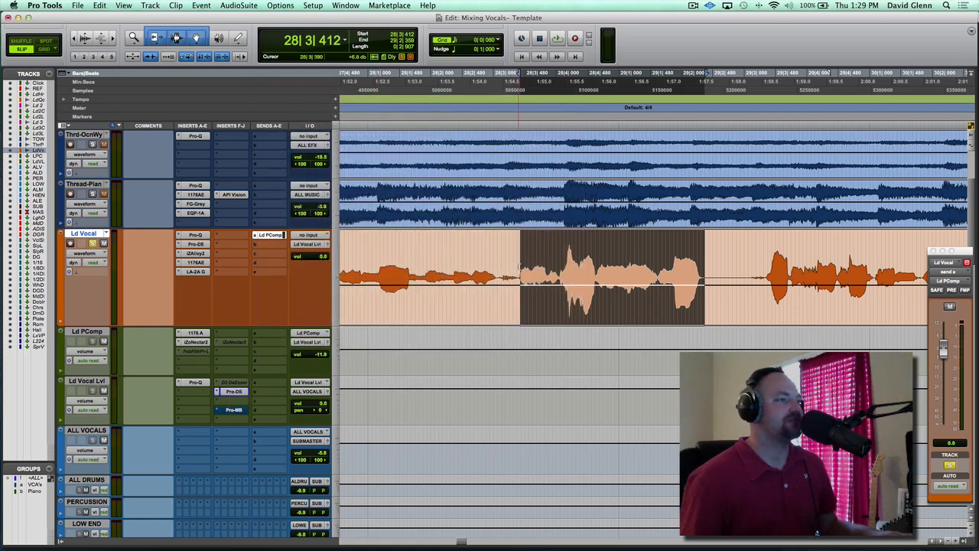
# Create a new audio track directly below the Thread-Pian track and name it Ess
pyautogui.click(518, 249)
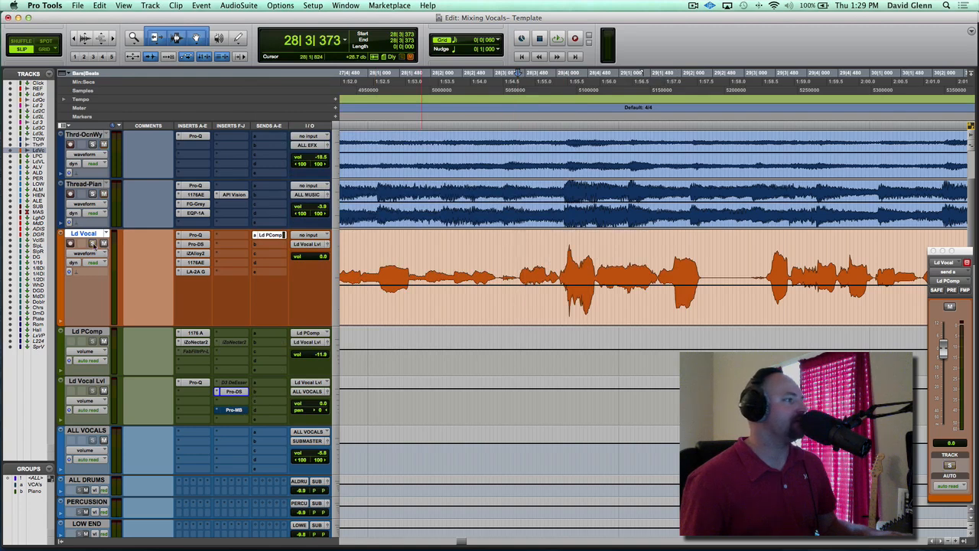
pyautogui.click(86, 183)
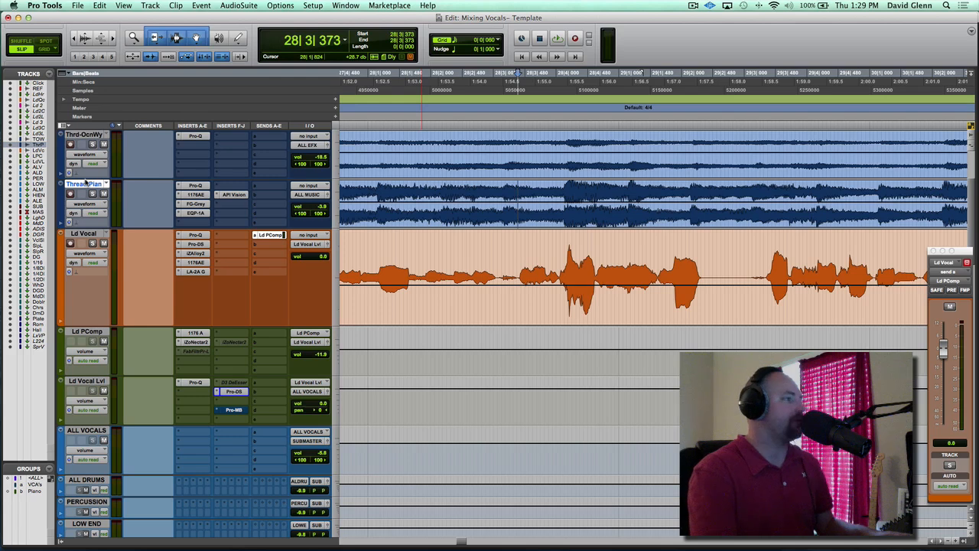
pyautogui.press('super+shift+n')
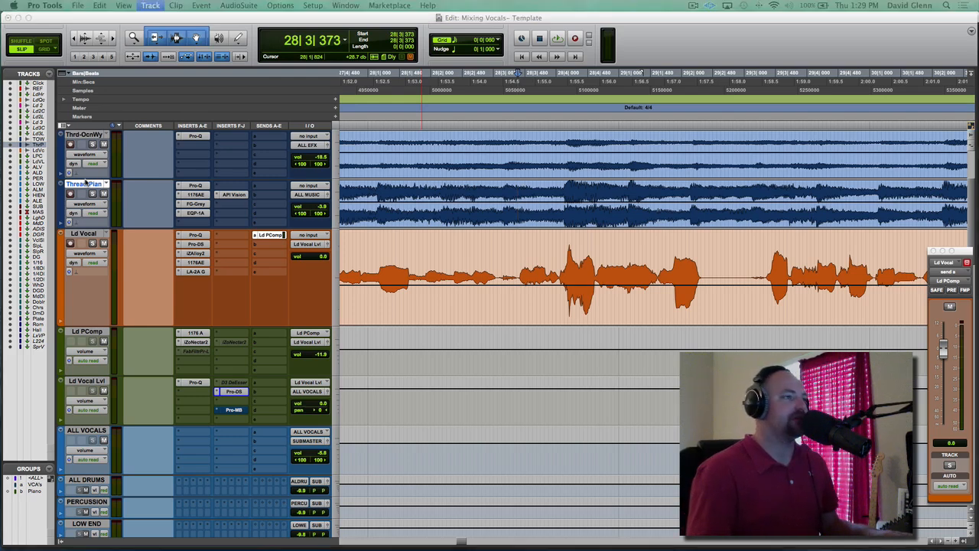
pyautogui.press('Return')
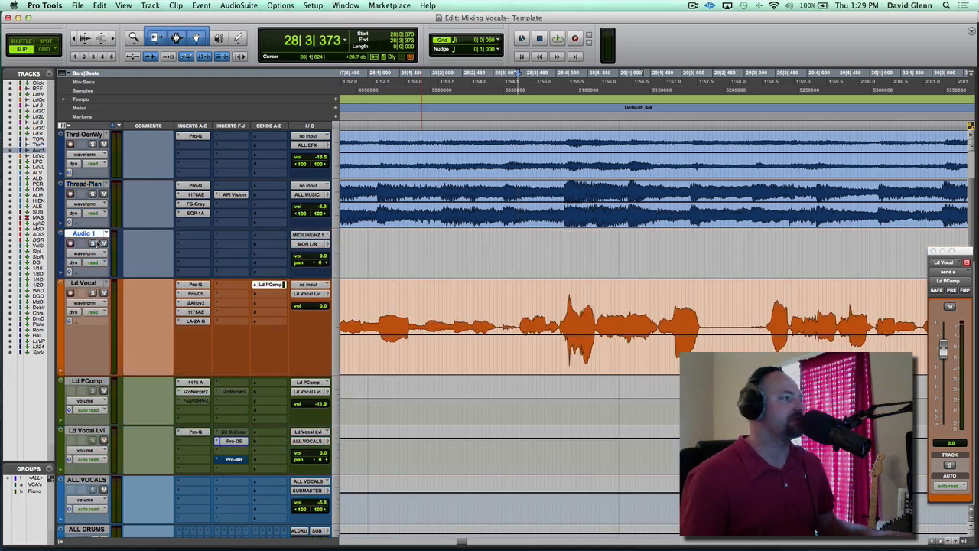
pyautogui.doubleClick(89, 235)
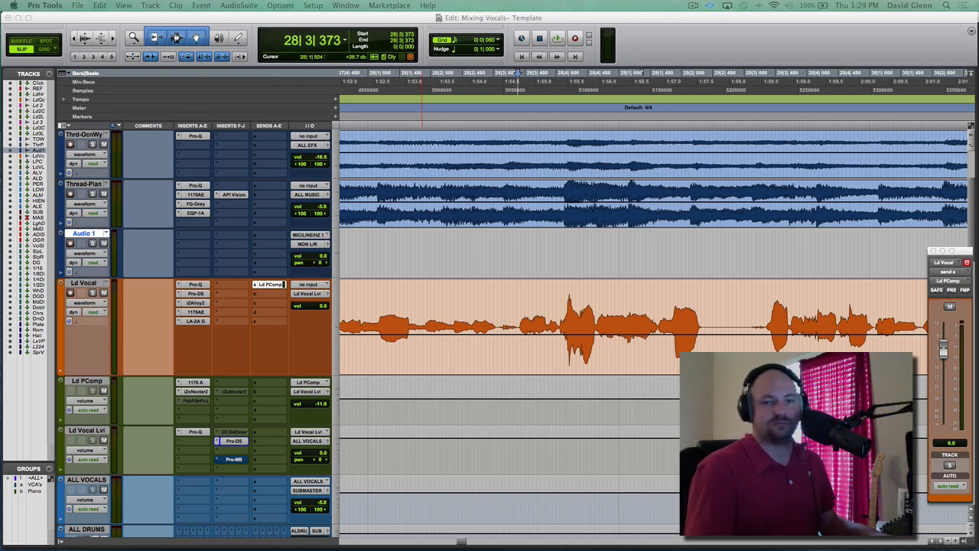
pyautogui.write('Ess')
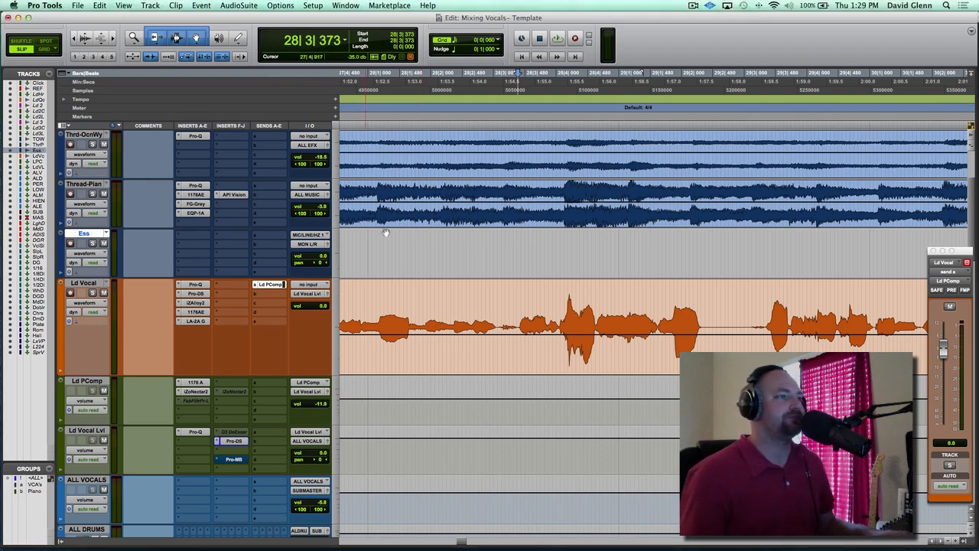
# Solo Ld Vocal and play the phrase around bars 28 to 29 to locate the harsh "s" sound
pyautogui.hscroll(3, 547, 249)
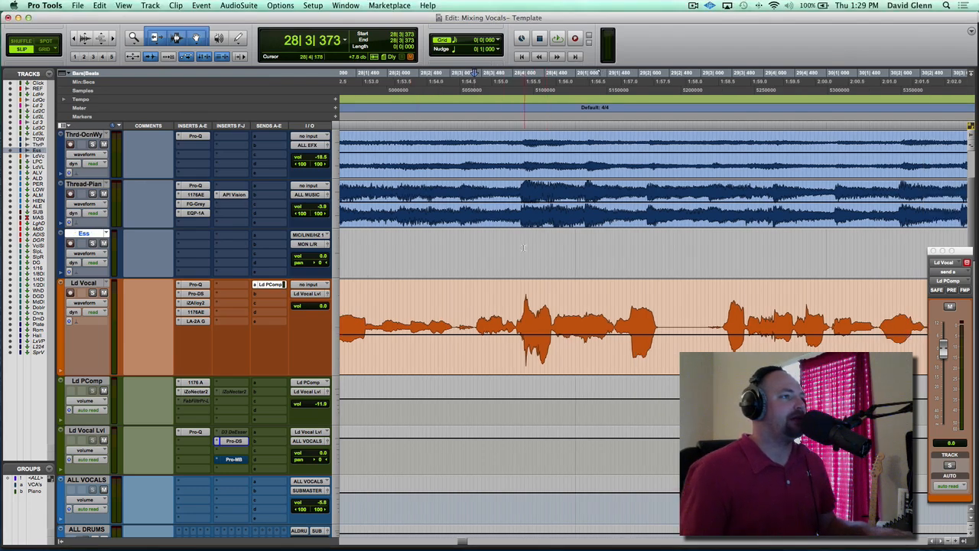
pyautogui.click(479, 252)
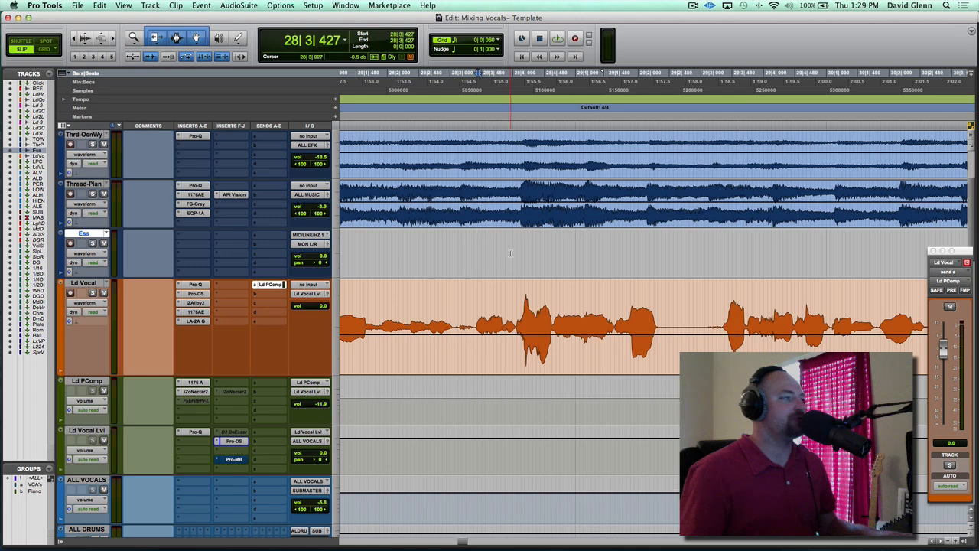
pyautogui.press('space')
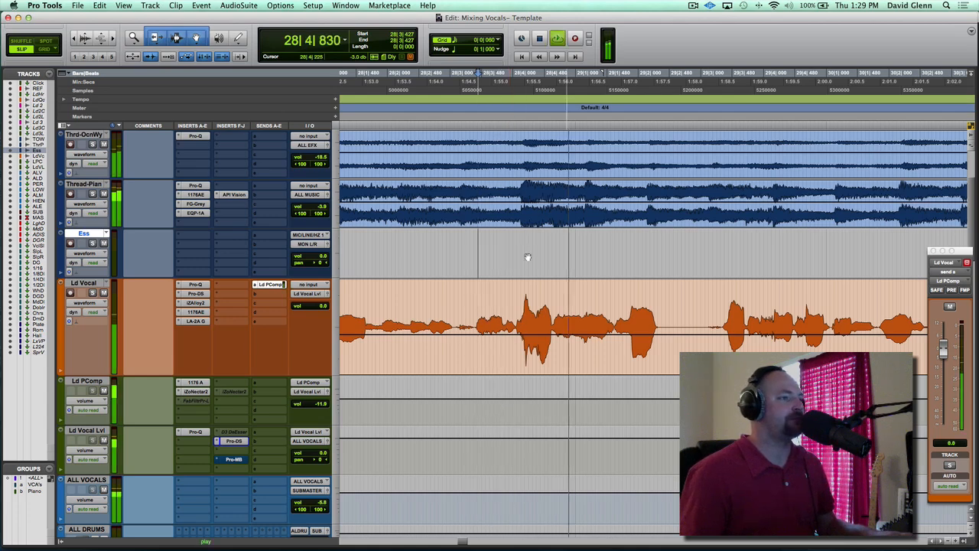
pyautogui.press('space')
pyautogui.click(612, 306)
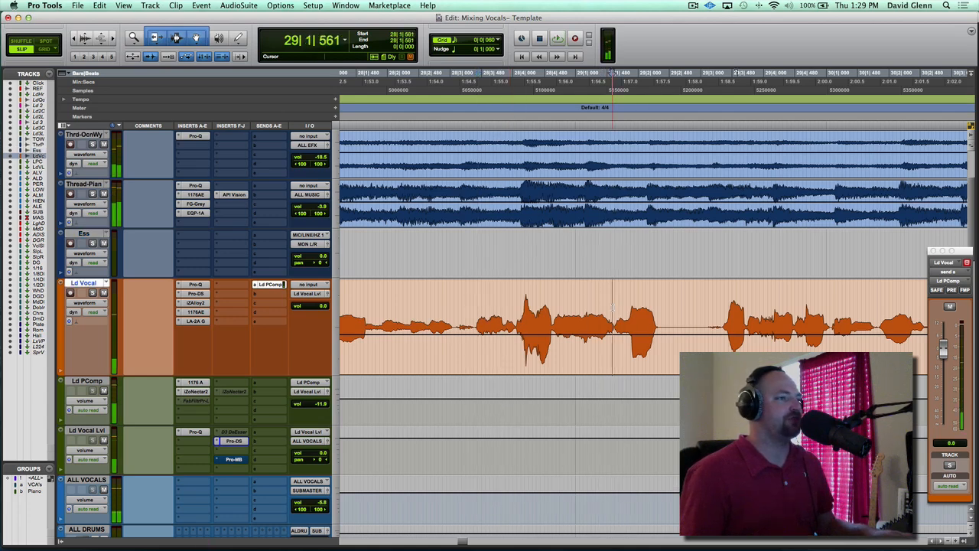
pyautogui.press('t')
pyautogui.press('t')
pyautogui.press('space')
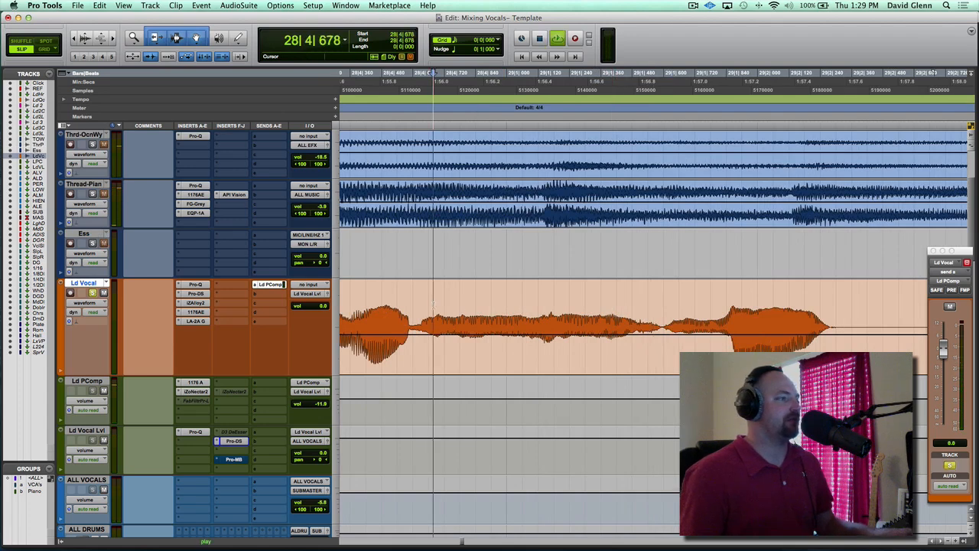
pyautogui.press('space')
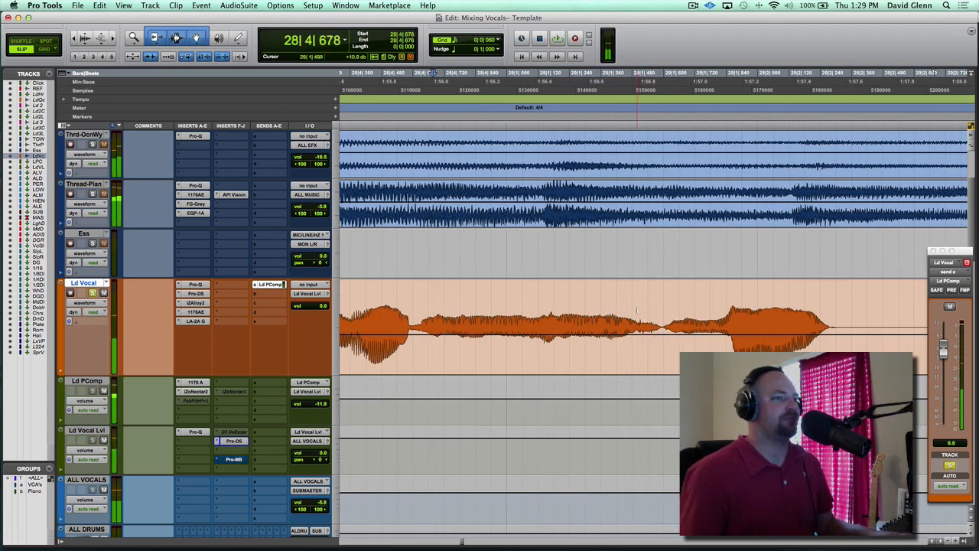
# Cut the sibilant from 29|1|481 to 29|1|602 out of Ld Vocal and paste it at the same position on the Ess track
pyautogui.click(633, 310)
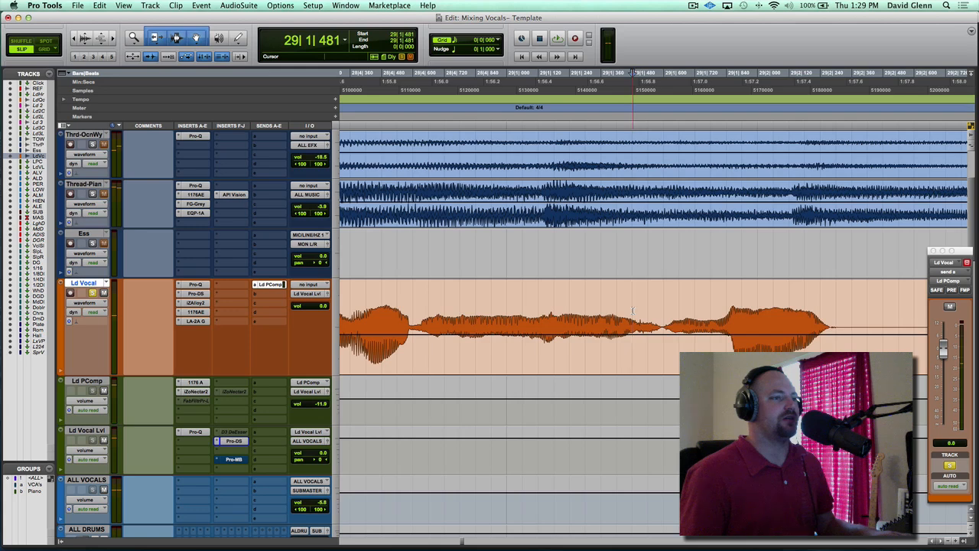
pyautogui.press('space')
pyautogui.press('space')
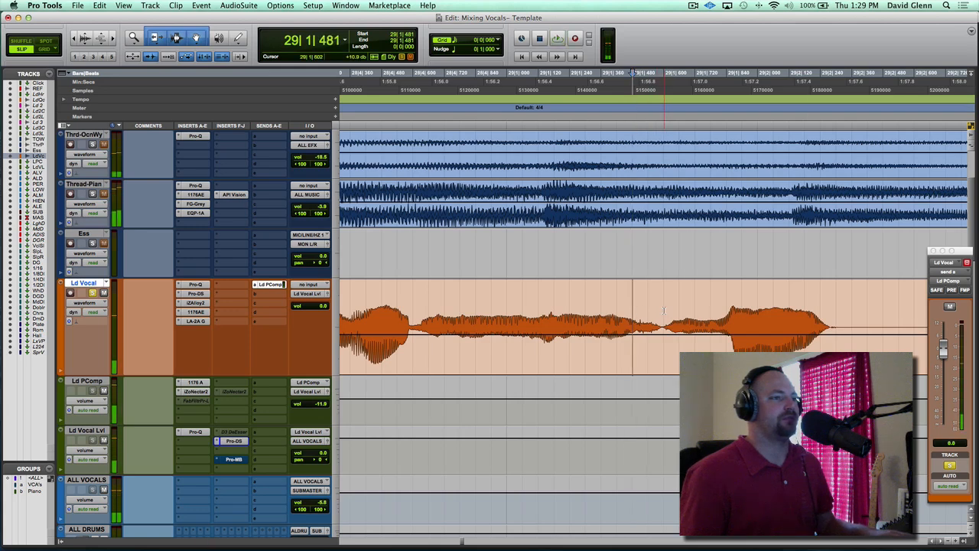
pyautogui.keyDown('shift'); pyautogui.click(664, 310); pyautogui.keyUp('shift')
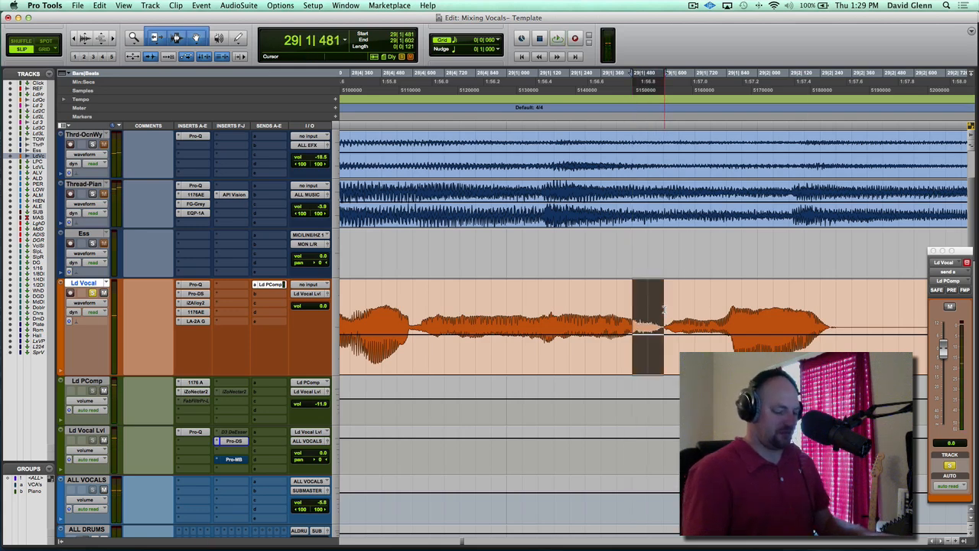
pyautogui.rightClick(665, 310)
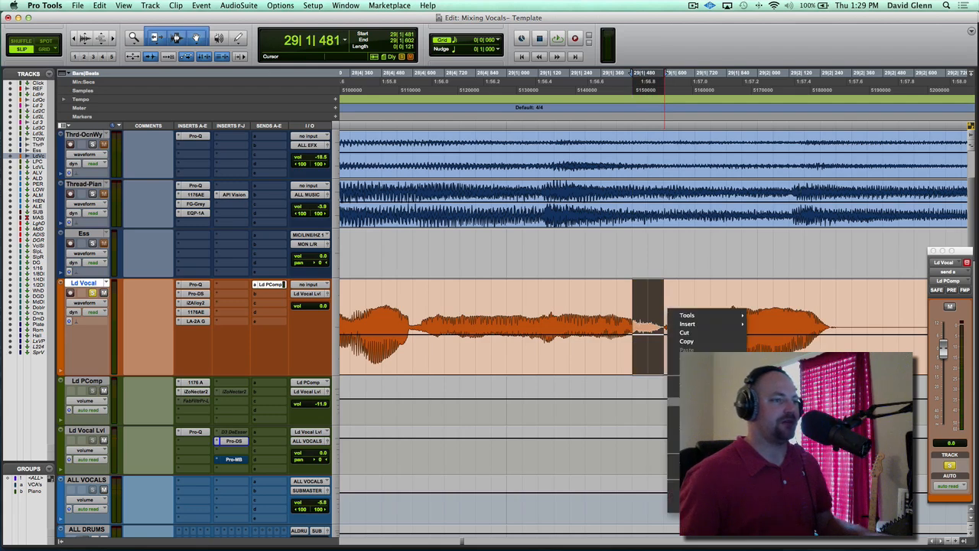
pyautogui.click(791, 444)
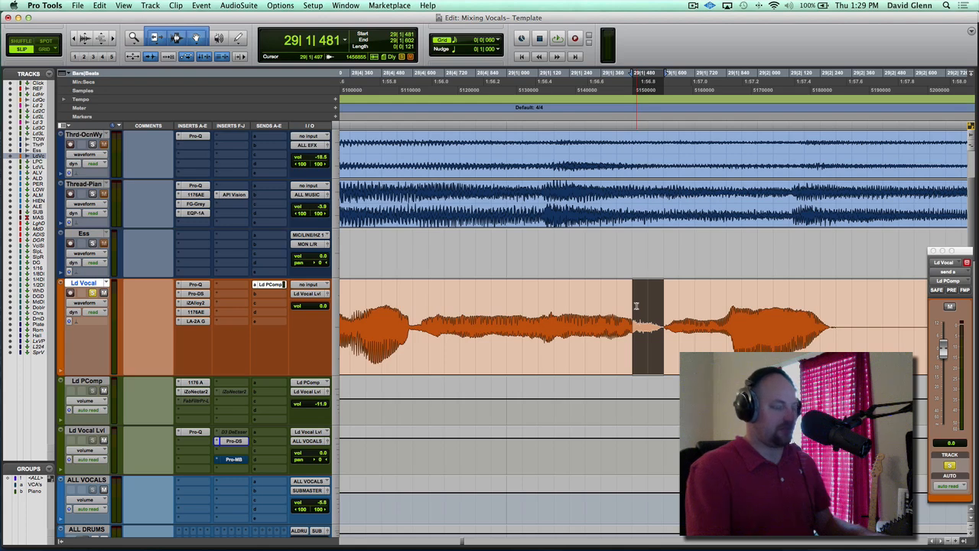
pyautogui.press('Delete')
pyautogui.press('p')
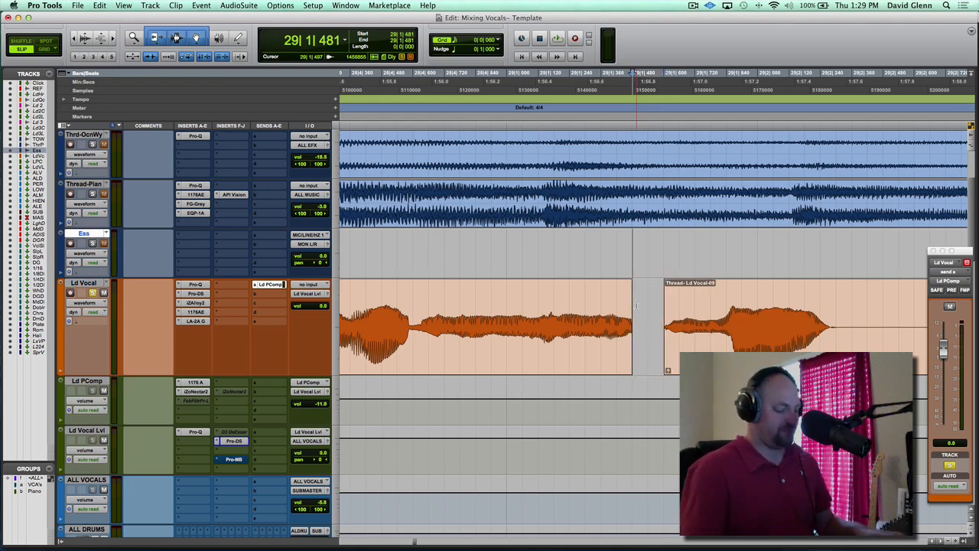
pyautogui.press('super+v')
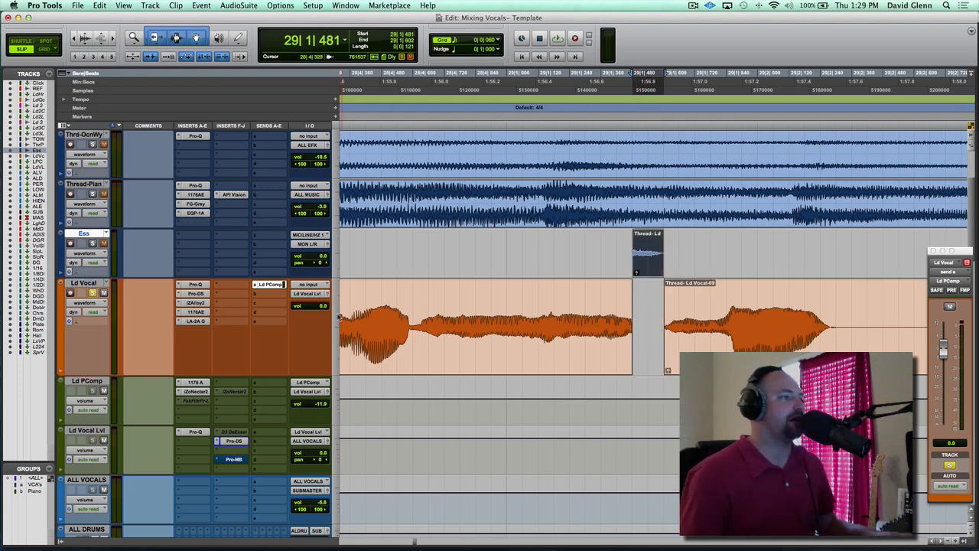
# Route the Ess track's output to the ALL VOCALS (Stereo) bus
pyautogui.click(307, 245)
pyautogui.moveTo(324, 255)
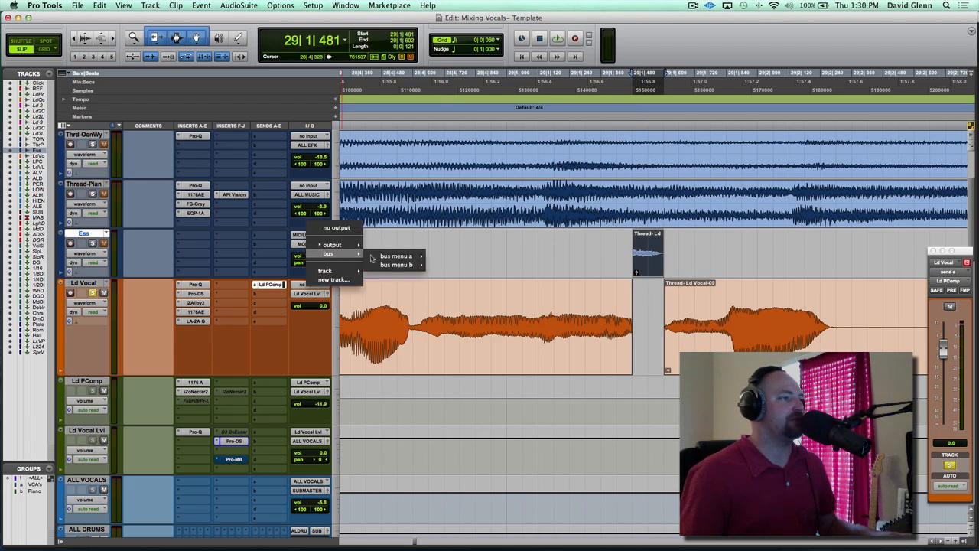
pyautogui.moveTo(396, 256)
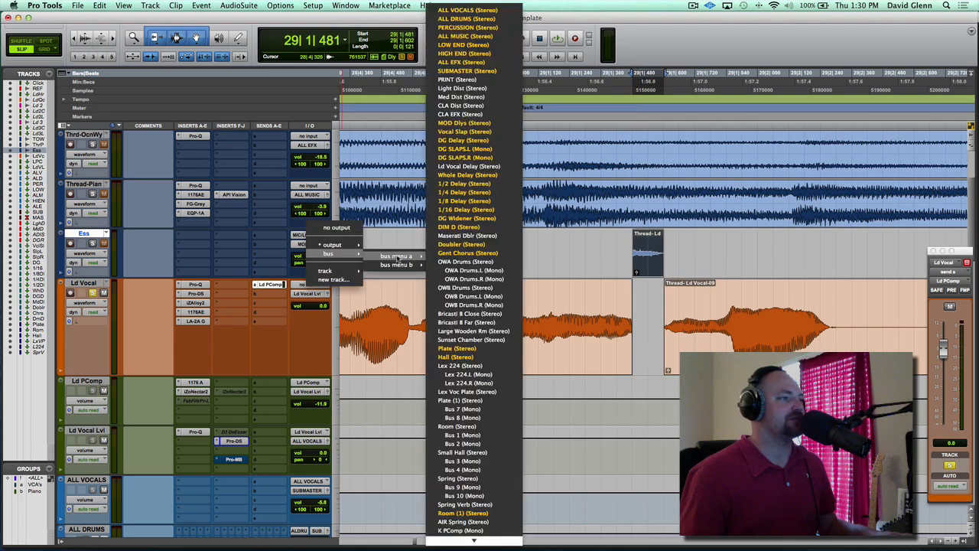
pyautogui.click(481, 11)
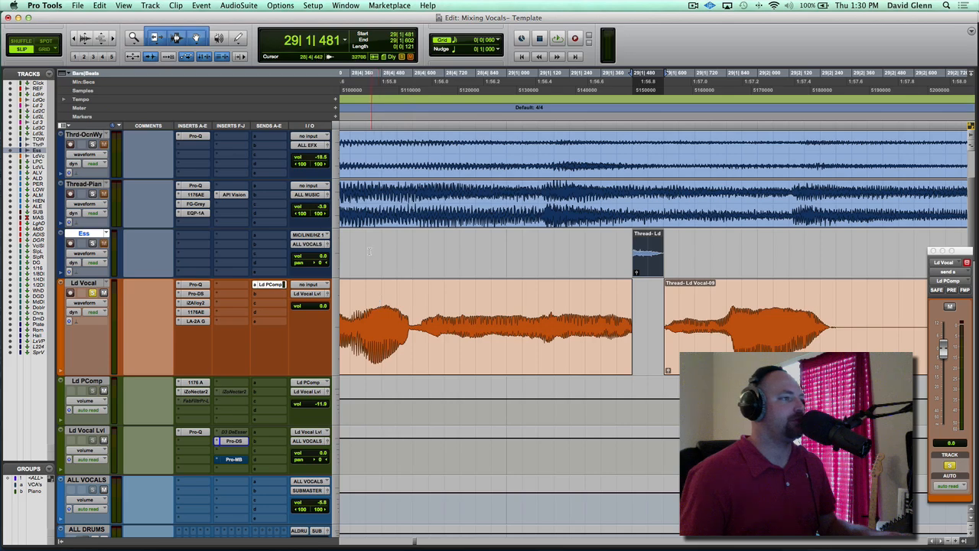
# Solo the Ess track alongside Ld Vocal and play the phrase from beat 28|4 with the separated sibilant
pyautogui.click(349, 246)
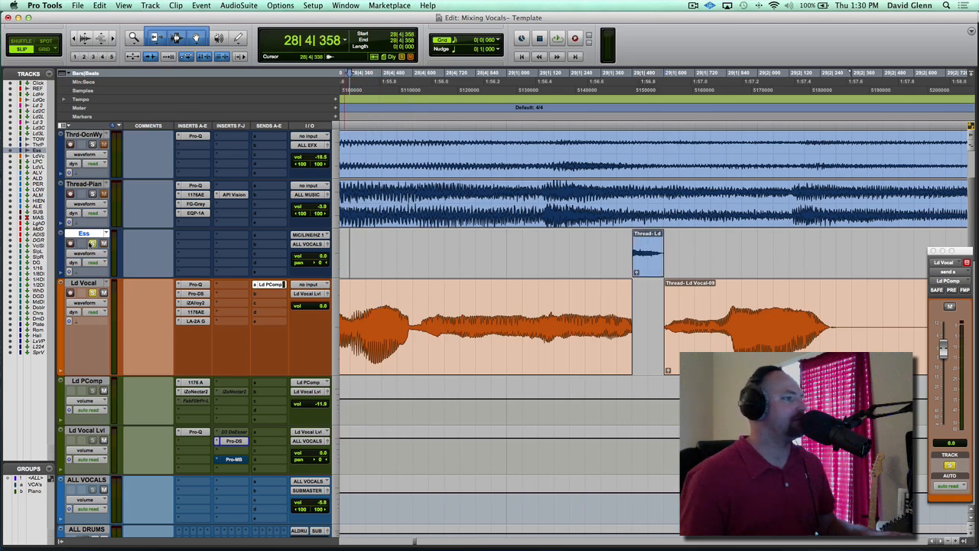
pyautogui.press('r')
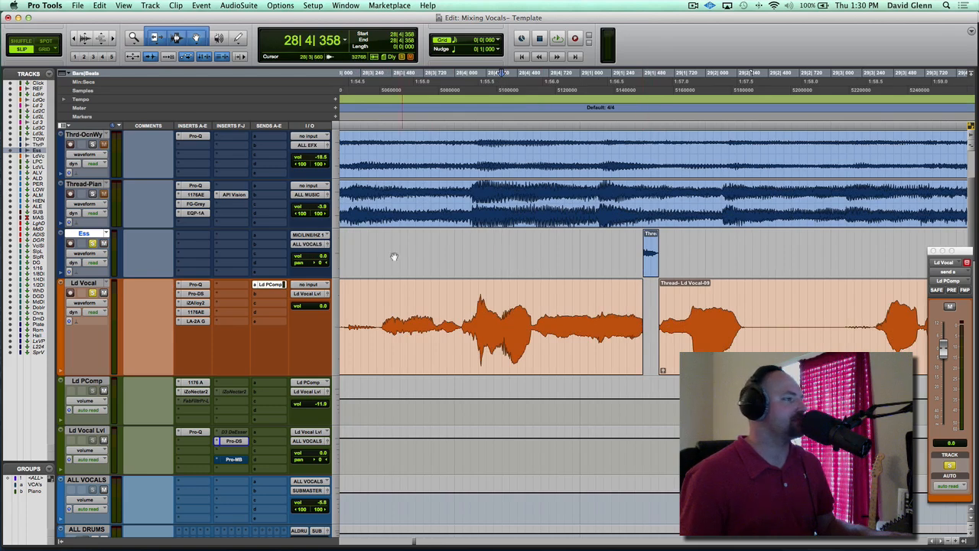
pyautogui.press('space')
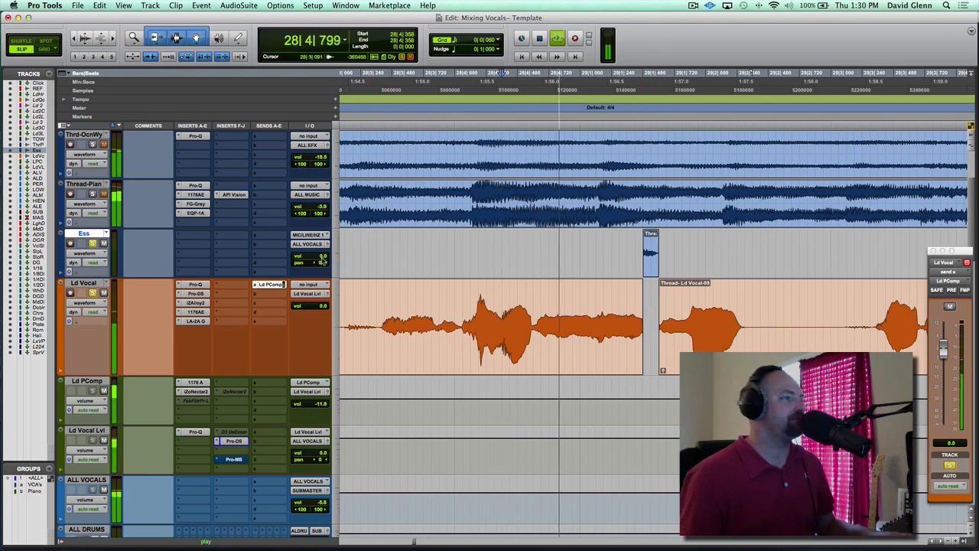
pyautogui.press('space')
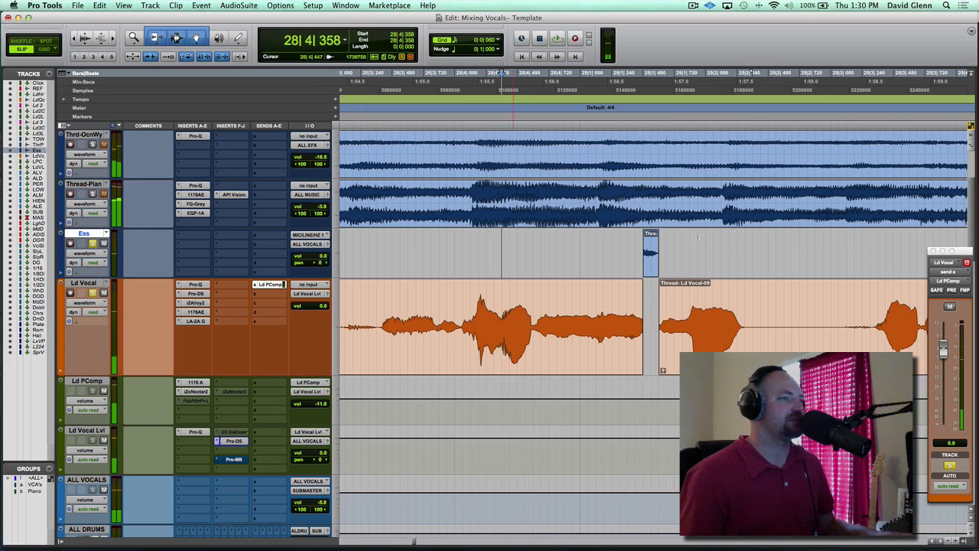
# Add short fades to the edges of the Ess clip and to the Ld Vocal clip edges on either side of the gap
pyautogui.click(606, 247)
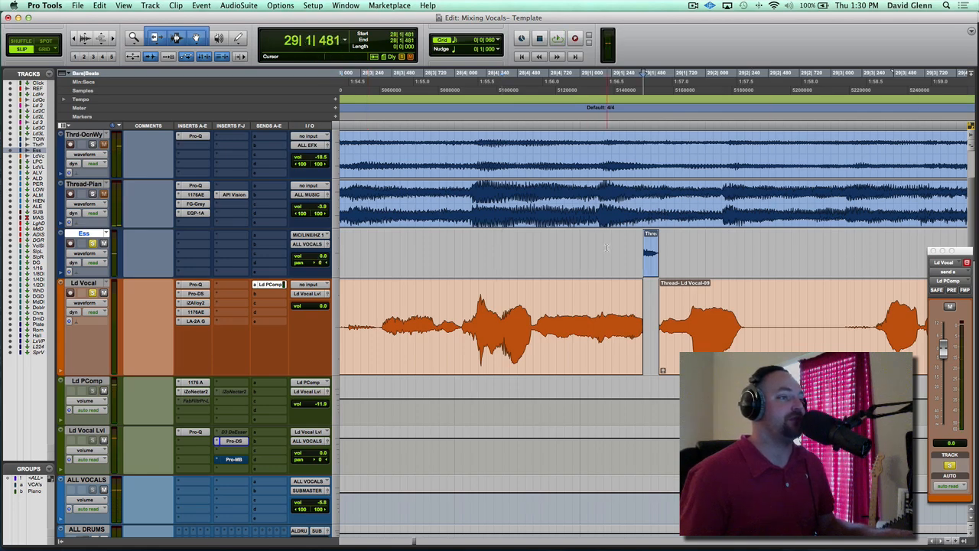
pyautogui.hscroll(3, 607, 247)
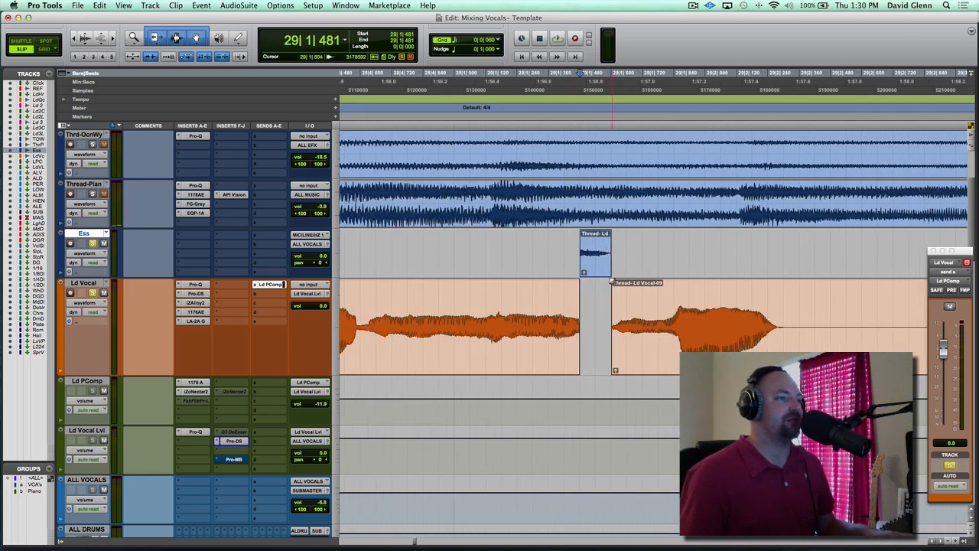
pyautogui.click(612, 283)
pyautogui.moveTo(609, 234); pyautogui.dragTo(582, 232)
pyautogui.moveTo(576, 282); pyautogui.dragTo(574, 283)
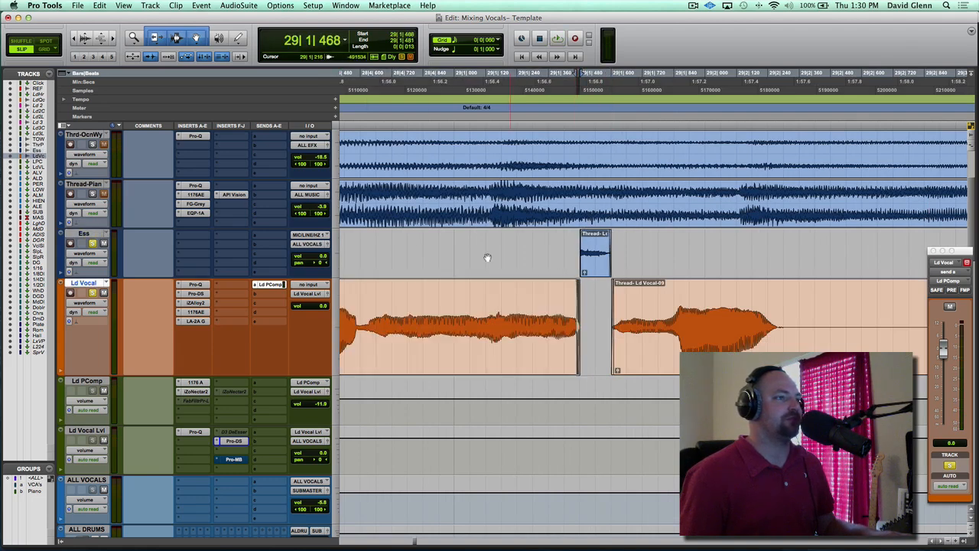
# Play the faded transition between Ld Vocal and the Ess clip twice from 28|4|615
pyautogui.click(364, 243)
pyautogui.press('space')
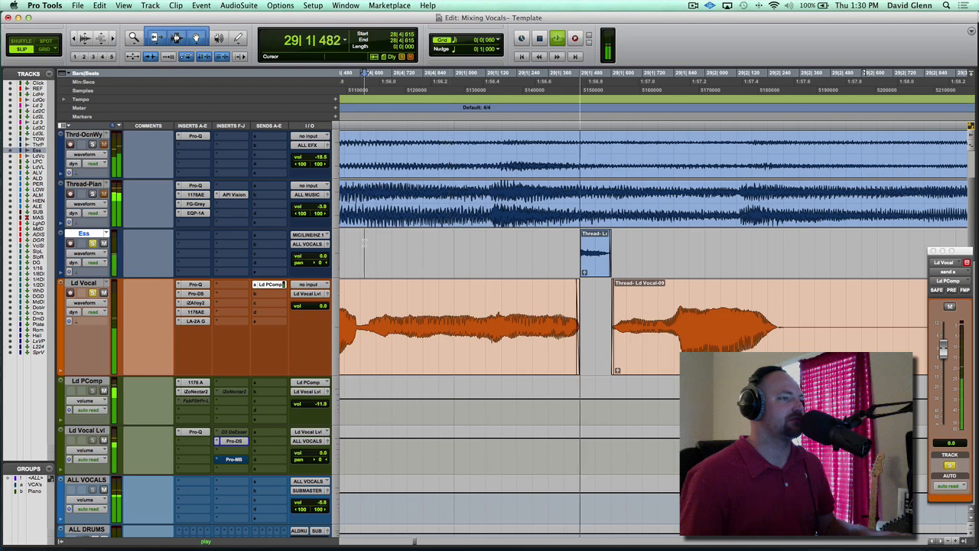
pyautogui.press('space')
pyautogui.press('space')
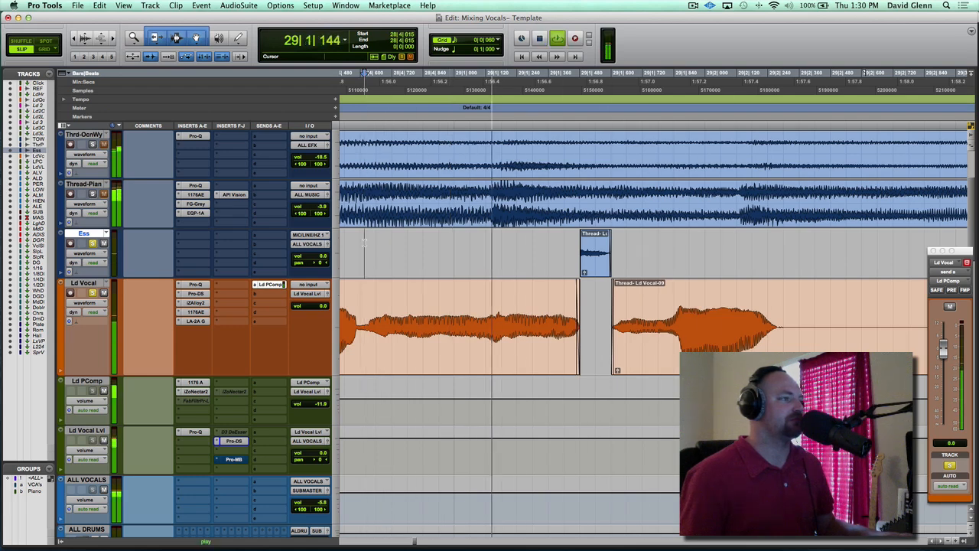
pyautogui.press('space')
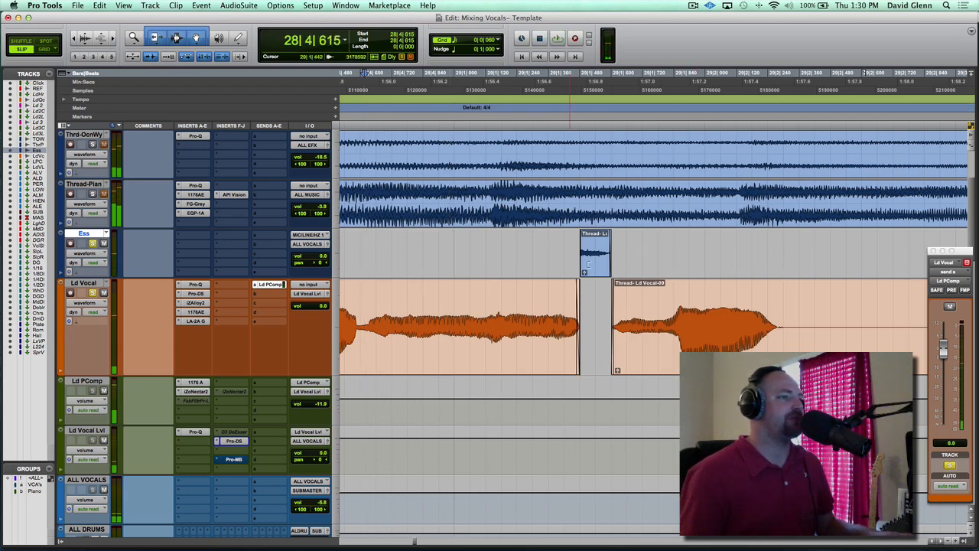
# Replace the fade-out on the Ld Vocal clip before the gap with a shorter one of about 7 ticks and audition it
pyautogui.click(578, 300)
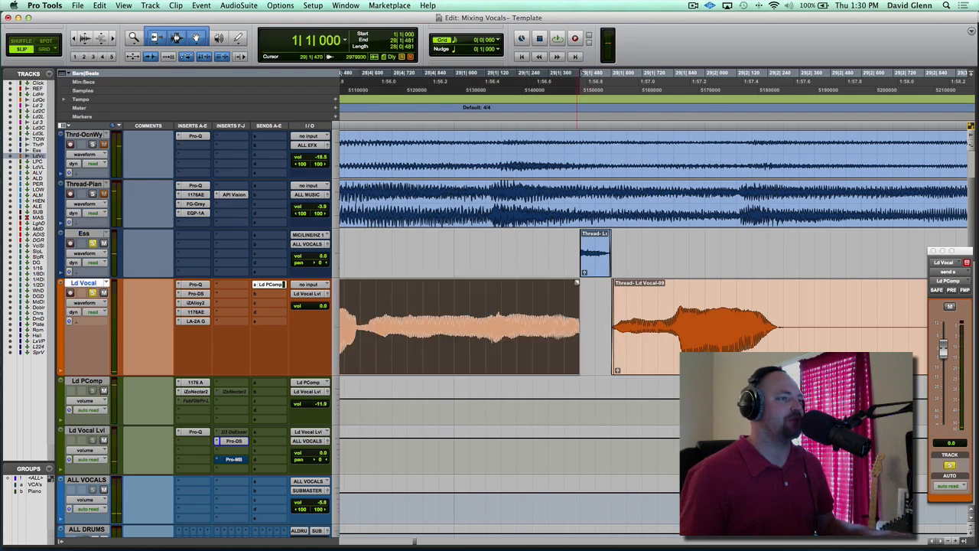
pyautogui.click(578, 282)
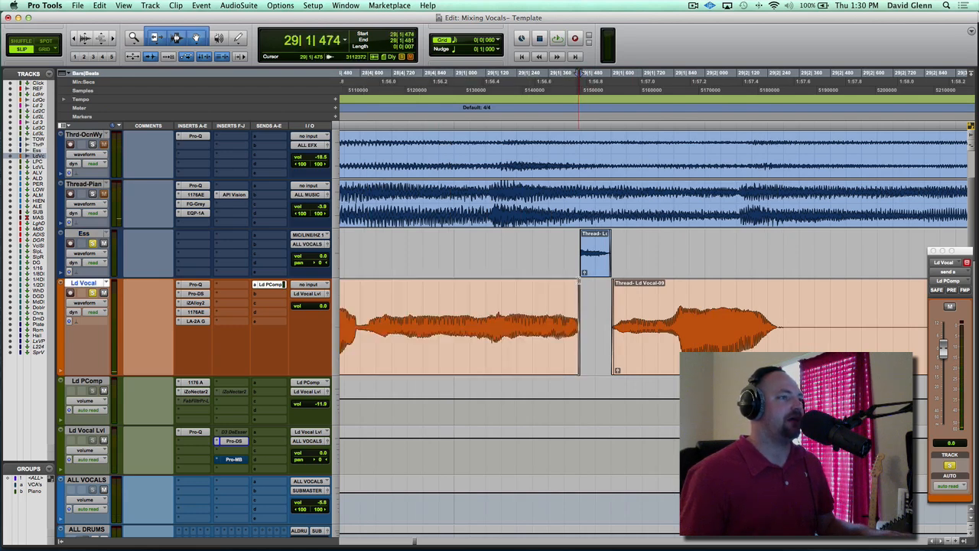
pyautogui.click(365, 249)
pyautogui.press('space')
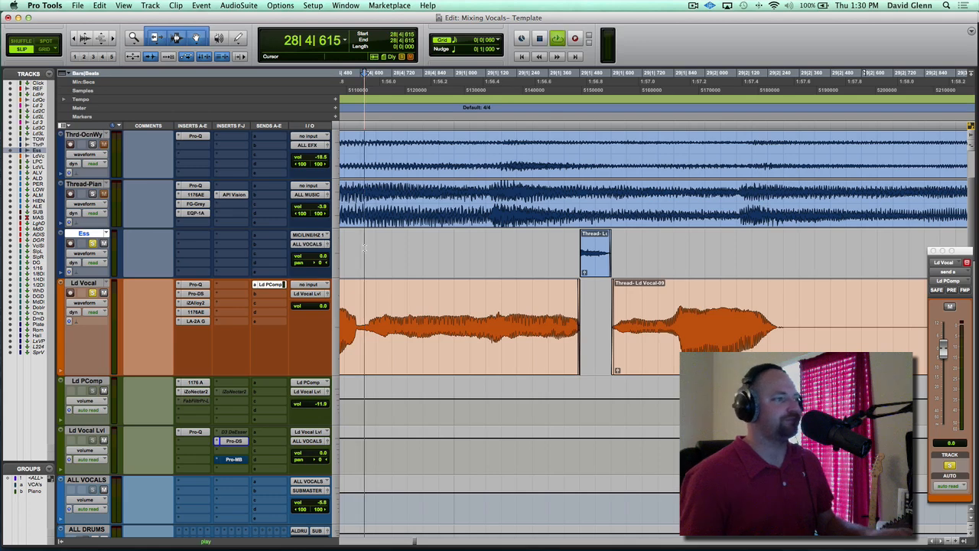
# Raise the Ess track volume to +4.2 dB and further to +6.0 dB while auditioning the phrase from 28|4|615
pyautogui.press('space')
pyautogui.click(320, 257)
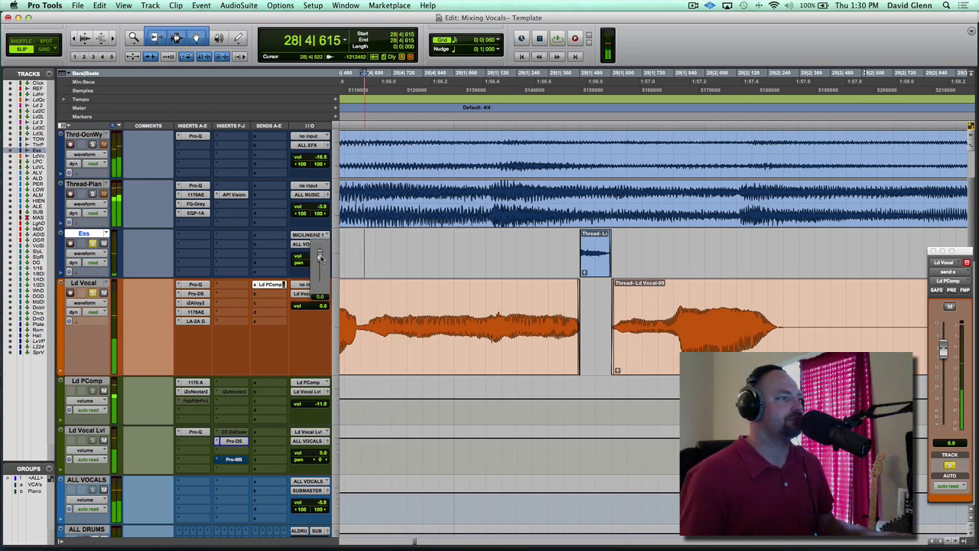
pyautogui.press('space')
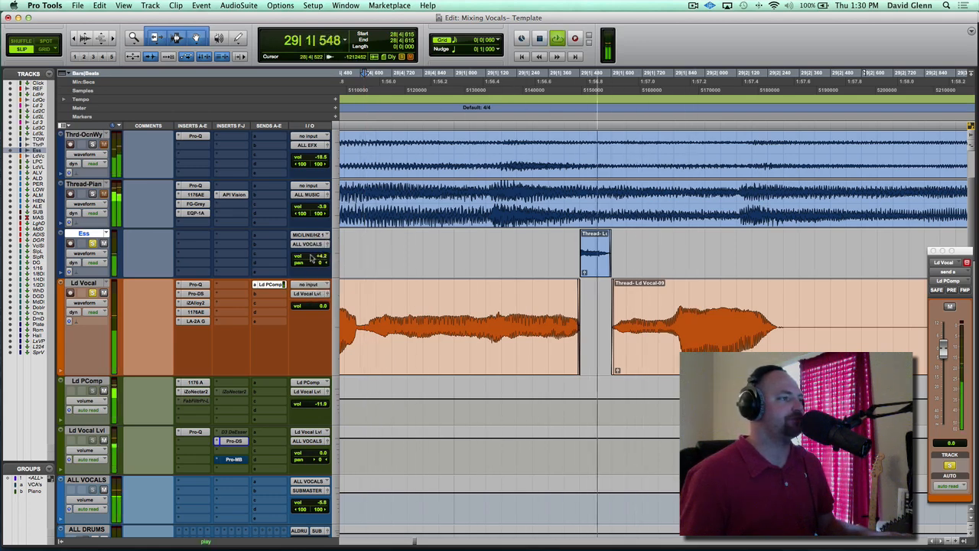
pyautogui.press('space')
pyautogui.moveTo(311, 258); pyautogui.dragTo(312, 253)
pyautogui.press('space')
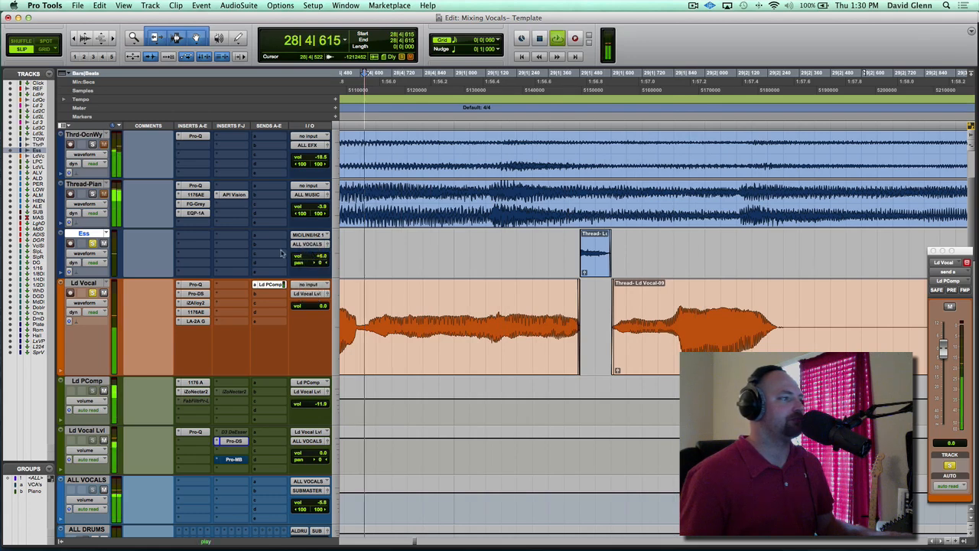
pyautogui.press('space')
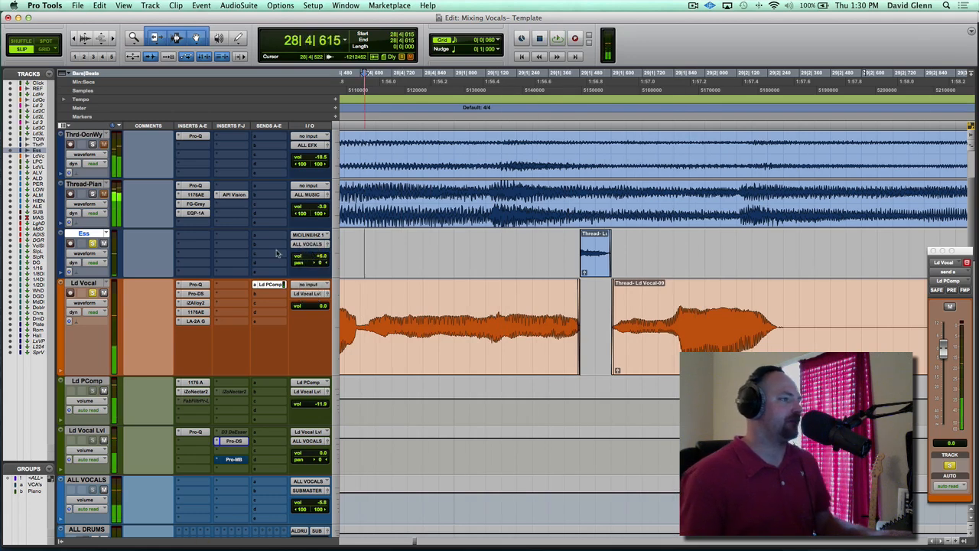
# Undo the sibilant separation back to the uncut Ld Vocal clip and play the phrase from 28|4|574
pyautogui.press('super+z')
pyautogui.press('super+z')
pyautogui.press('super+z')
pyautogui.press('super+z')
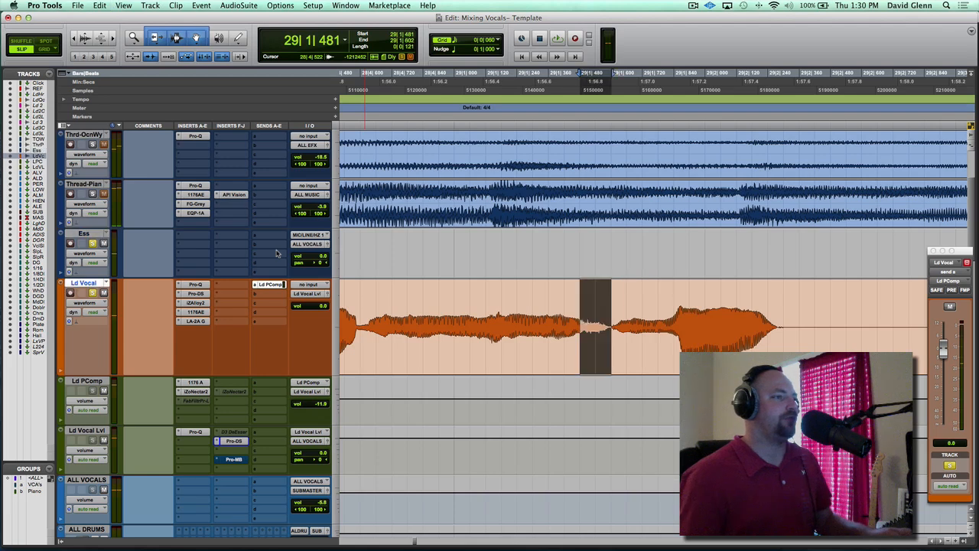
pyautogui.click(353, 238)
pyautogui.press('space')
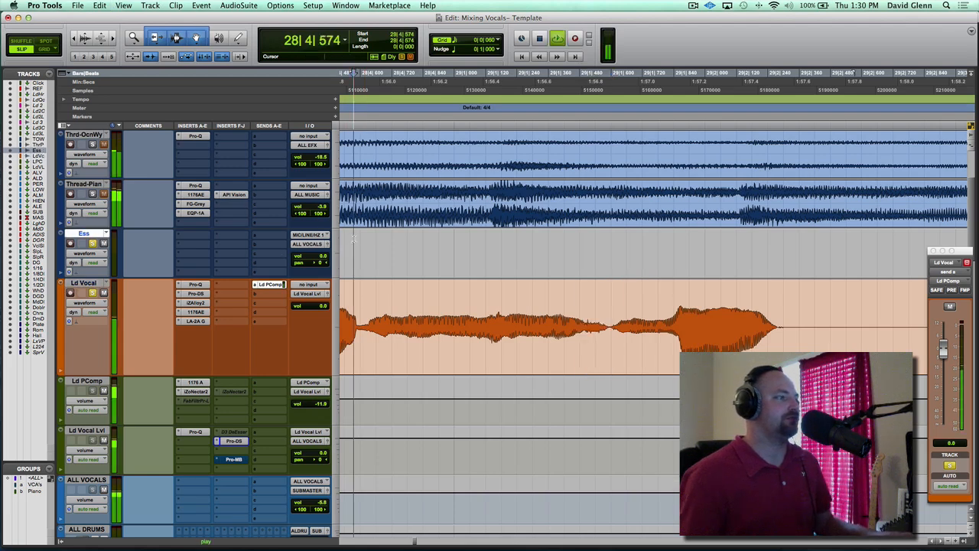
pyautogui.press('space')
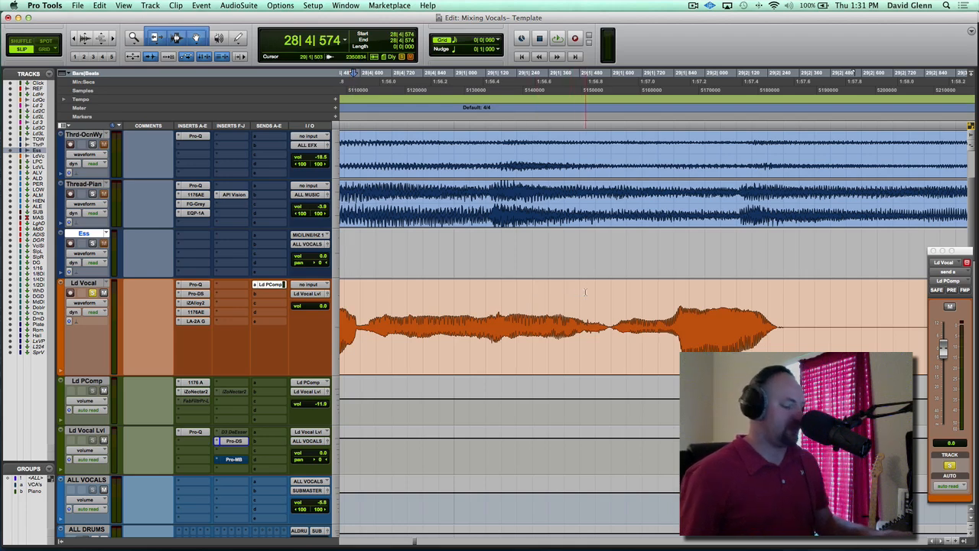
# Unsolo Ess and play the lead vocal sibilant from 28|4|574 and again from 29|1|384
pyautogui.press('space')
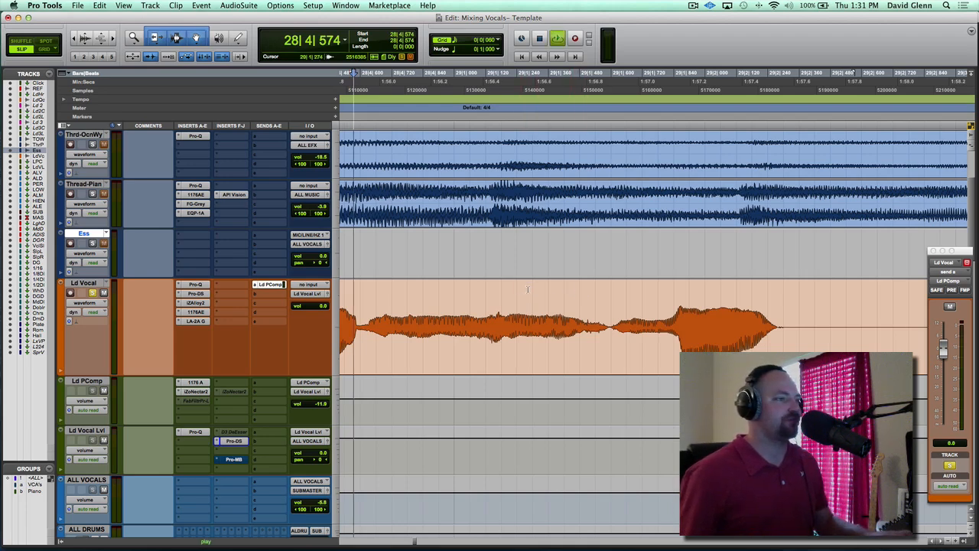
pyautogui.click(578, 297)
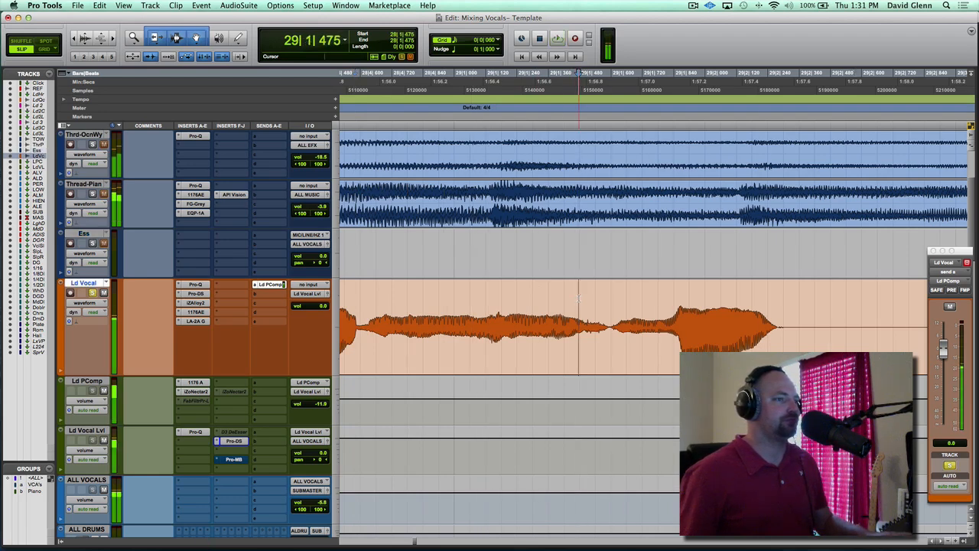
pyautogui.click(554, 300)
pyautogui.press('space')
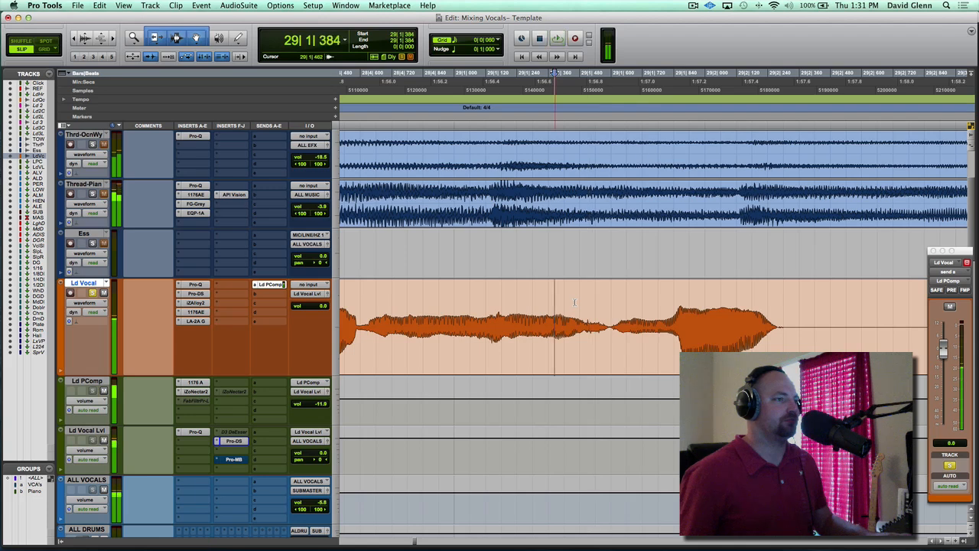
pyautogui.press('space')
pyautogui.press('space')
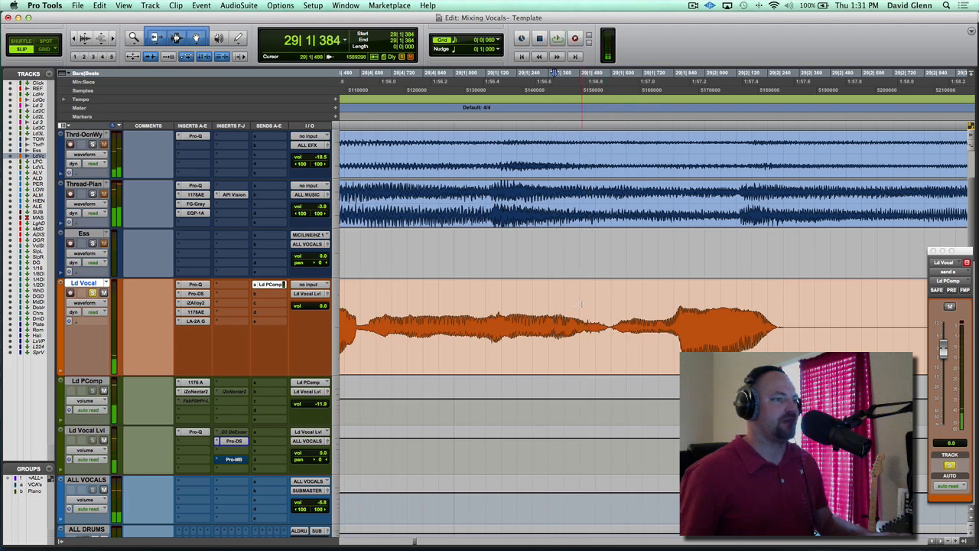
# Show the clip gain line on the clips and place the cursor near the Ld Vocal sibilant
pyautogui.rightClick(595, 308)
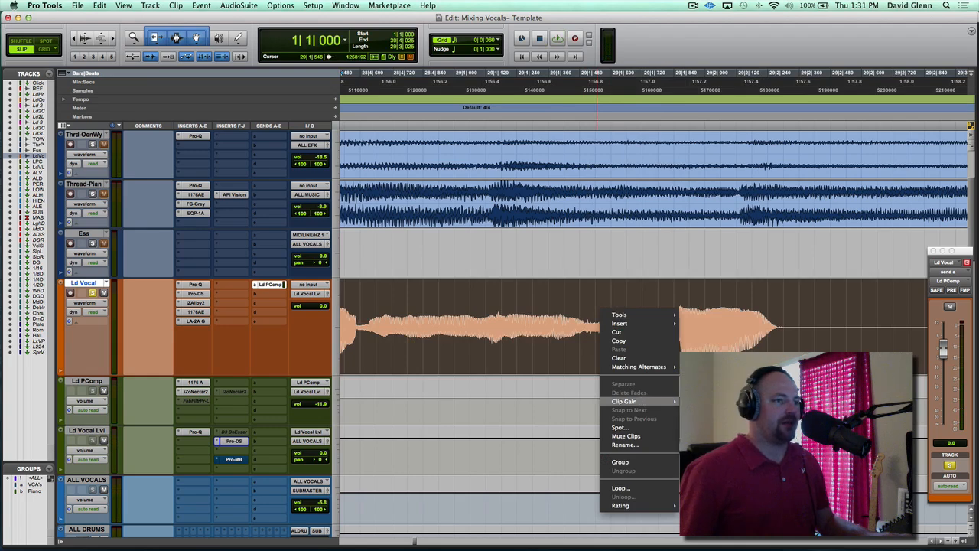
pyautogui.click(711, 401)
pyautogui.click(582, 308)
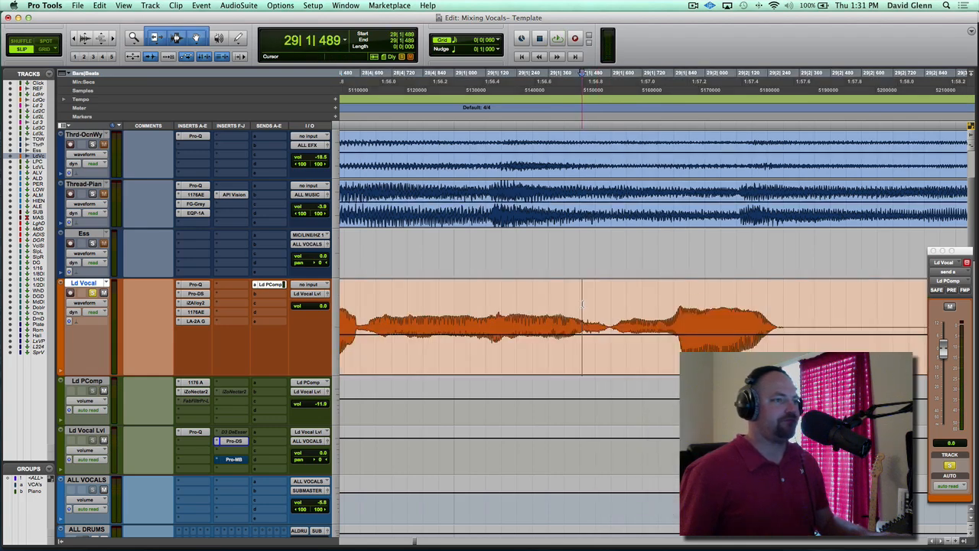
# Select the Ld Vocal sibilant from 29|1|506, about 92 ticks long, and lower its clip gain to -12.8 dB
pyautogui.press('t')
pyautogui.press('t')
pyautogui.press('alt+super+]')
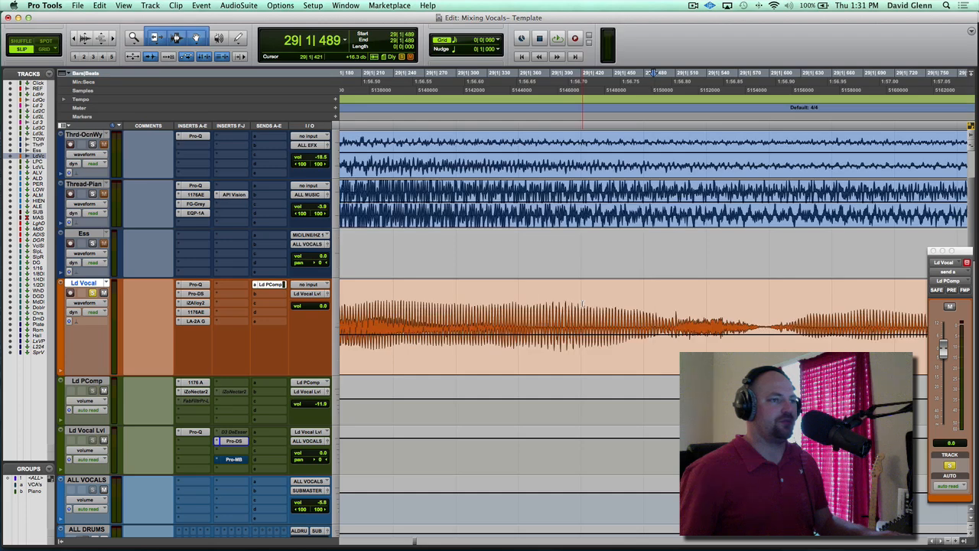
pyautogui.moveTo(671, 303); pyautogui.dragTo(767, 303)
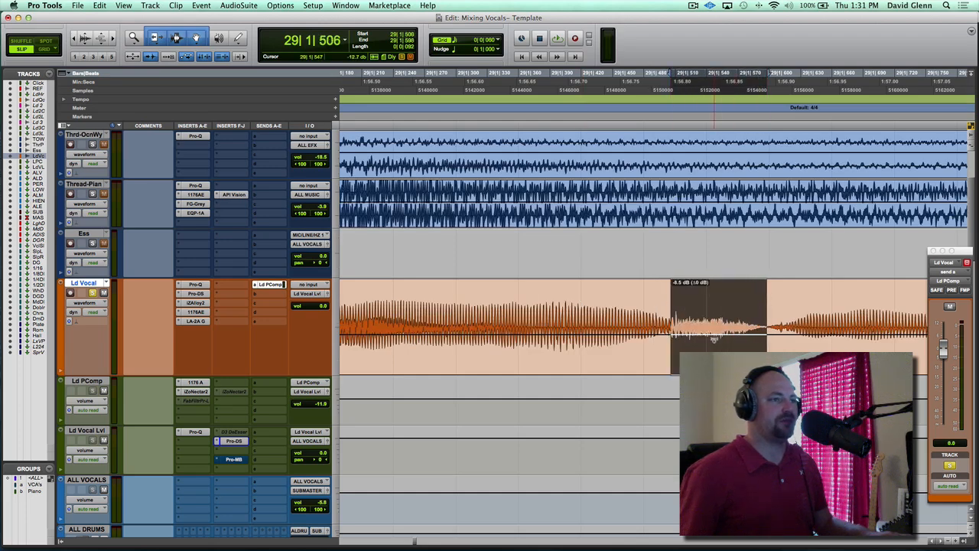
pyautogui.moveTo(712, 339); pyautogui.dragTo(706, 342)
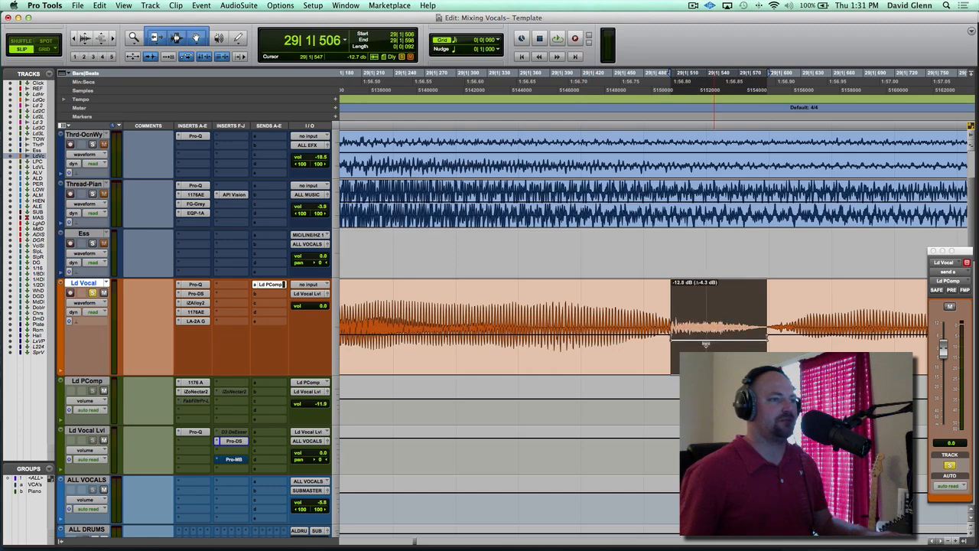
# Play the Ld Vocal phrase twice from 28|4|627 with the sibilant's clip gain lowered
pyautogui.press('r')
pyautogui.press('r')
pyautogui.click(439, 295)
pyautogui.press('space')
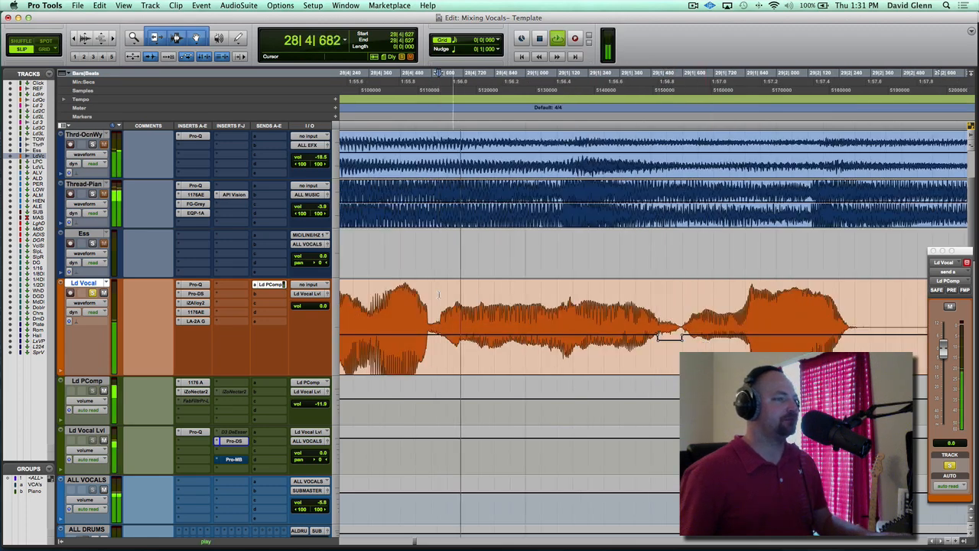
pyautogui.press('space')
# Undo the sibilant's clip gain cut, play the phrase from 28|4|627 for comparison, and redo the cut
pyautogui.press('space')
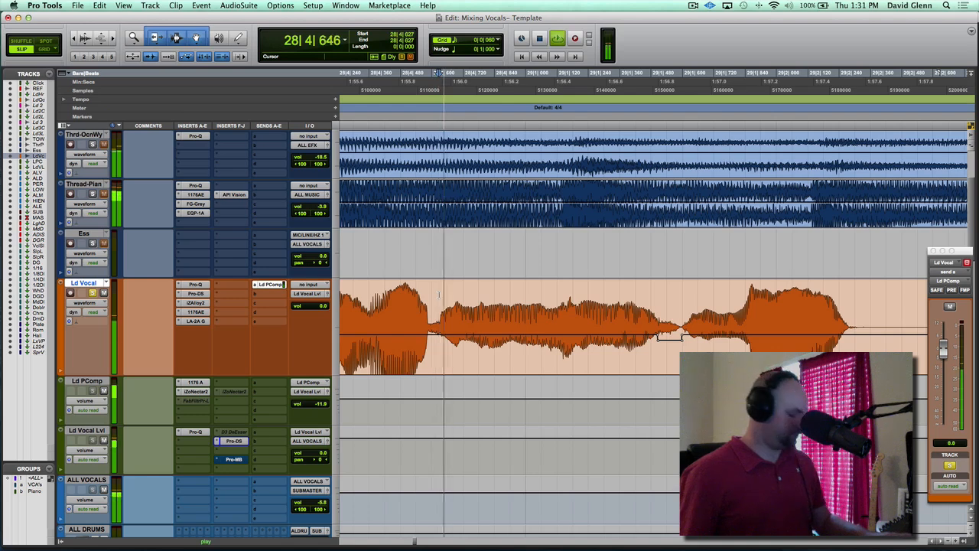
pyautogui.press('space')
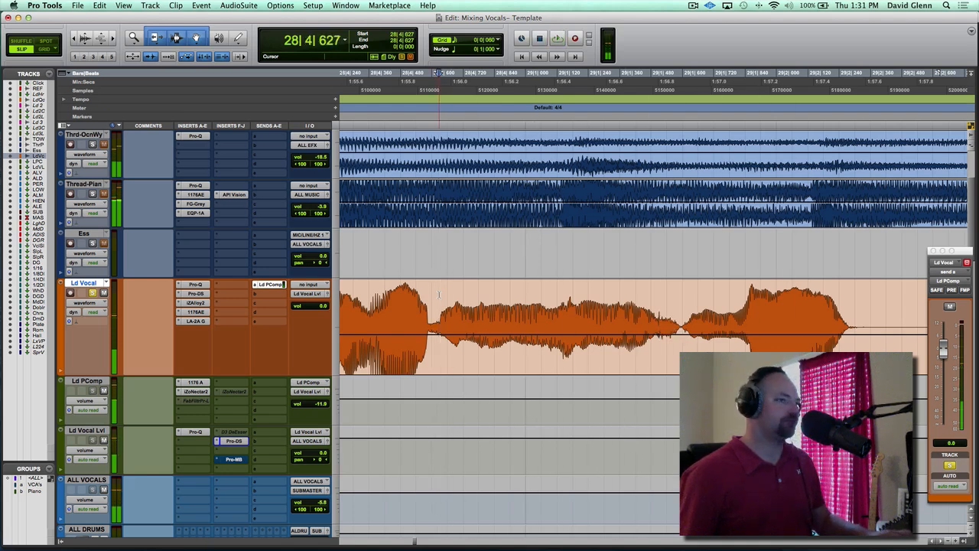
pyautogui.press('space')
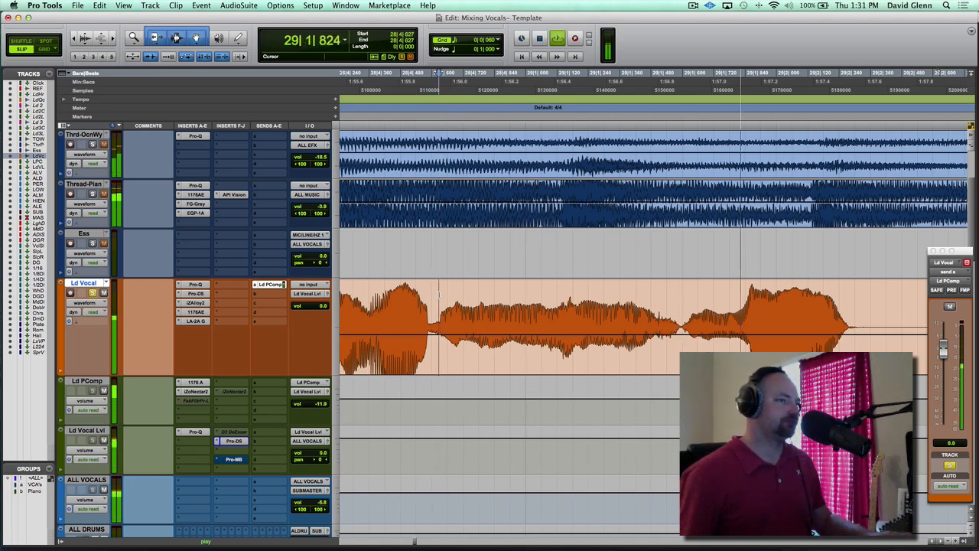
pyautogui.press('space')
pyautogui.press('super+shift+z')
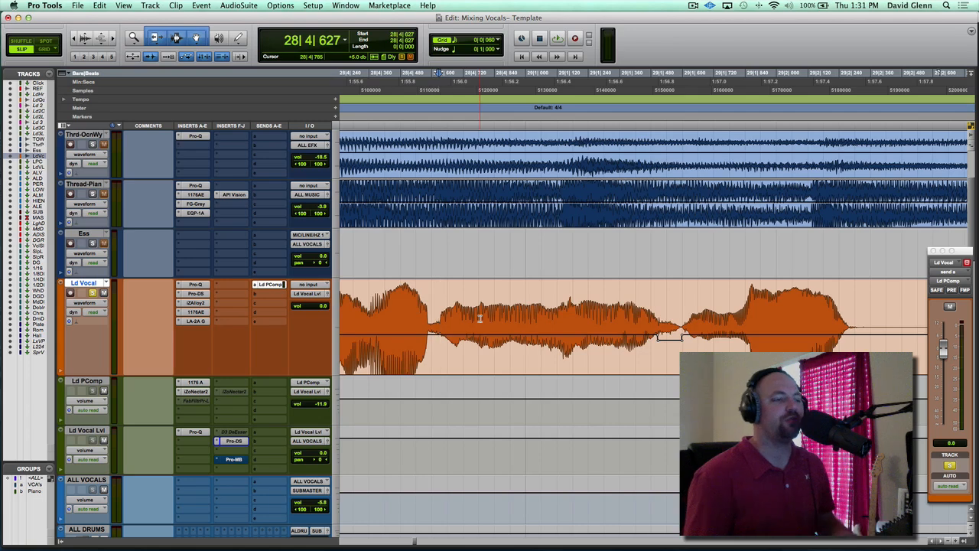
# Unsolo the Ld Vocal track and go back to the earlier vocal phrases around bar 17
pyautogui.press('r')
pyautogui.press('r')
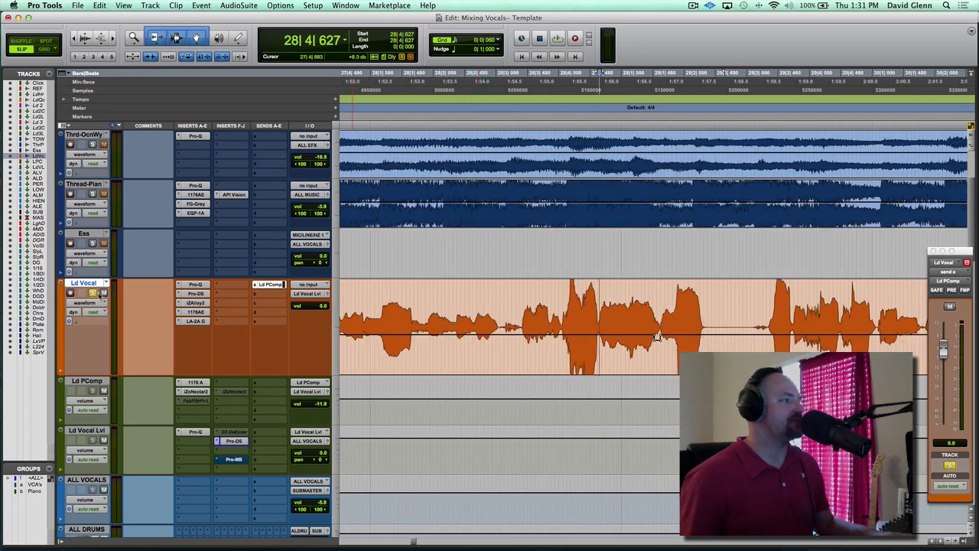
pyautogui.press('r')
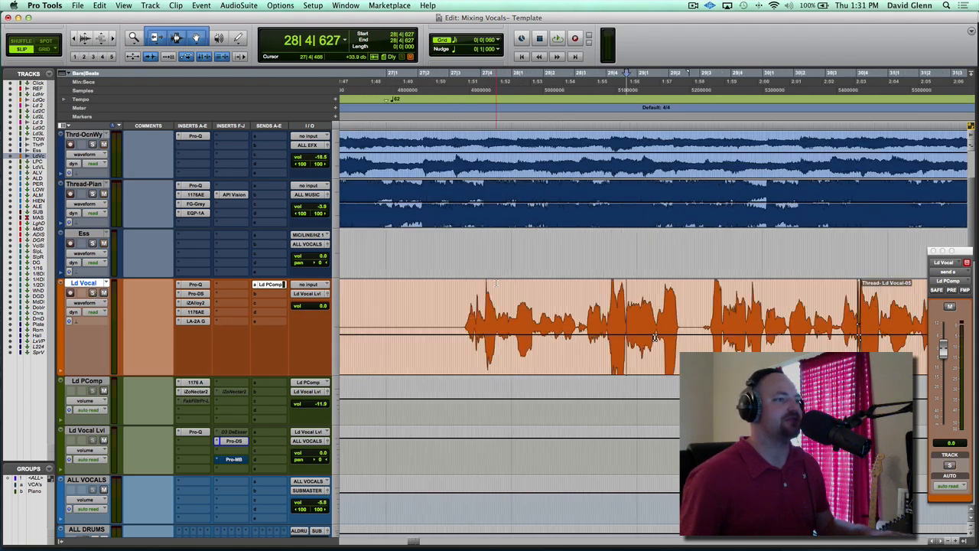
pyautogui.hscroll(-10, 496, 283)
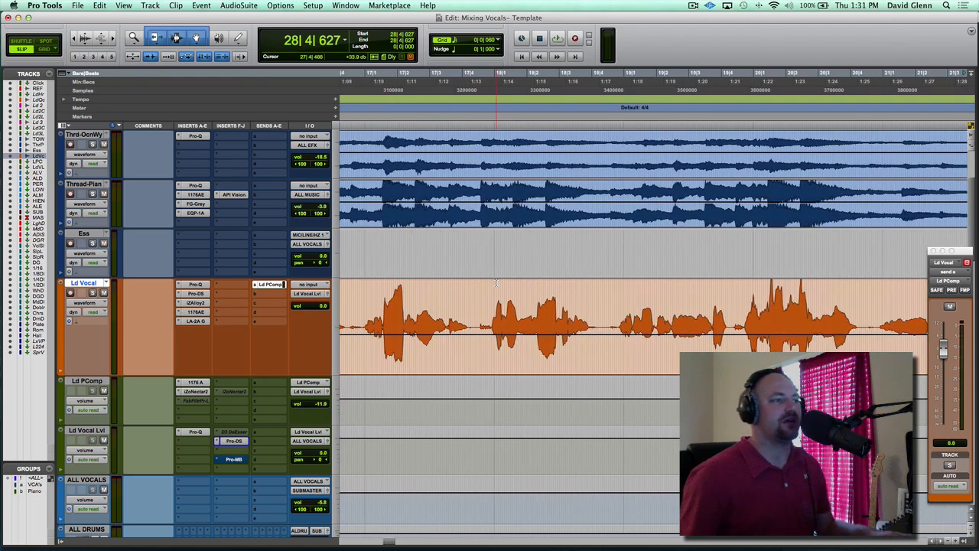
# Examine the Ld Vocal waveform and clip gain line around bar 17 and in the earlier phrases near bar 6
pyautogui.click(479, 305)
pyautogui.press('t')
pyautogui.press('t')
pyautogui.press('t')
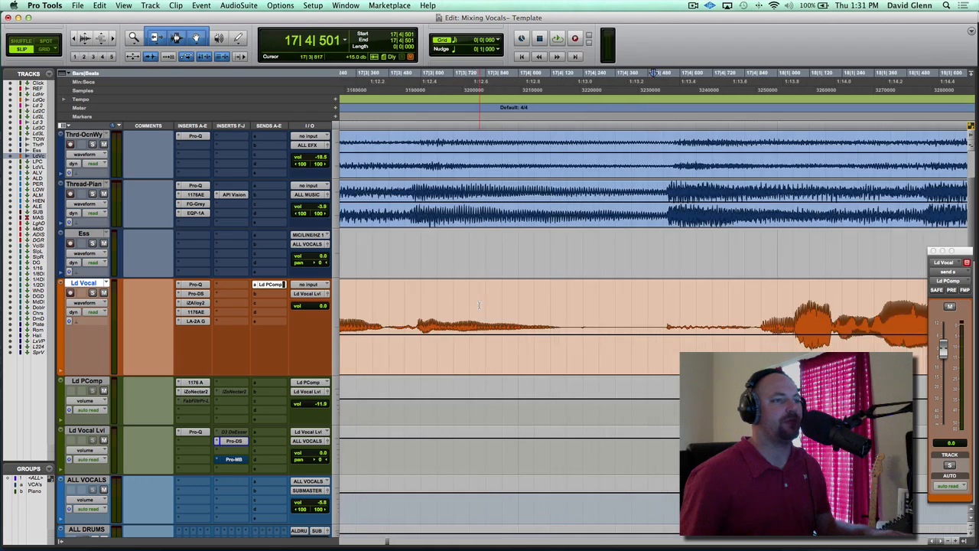
pyautogui.press('super+alt+bracketright')
pyautogui.hscroll(-3, 480, 305)
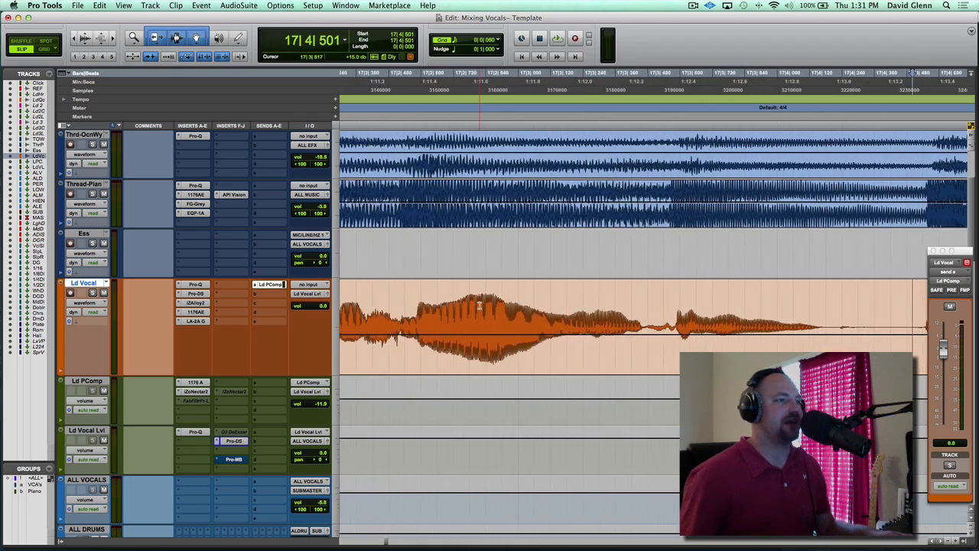
pyautogui.press('r')
pyautogui.press('r')
pyautogui.hscroll(-15, 480, 305)
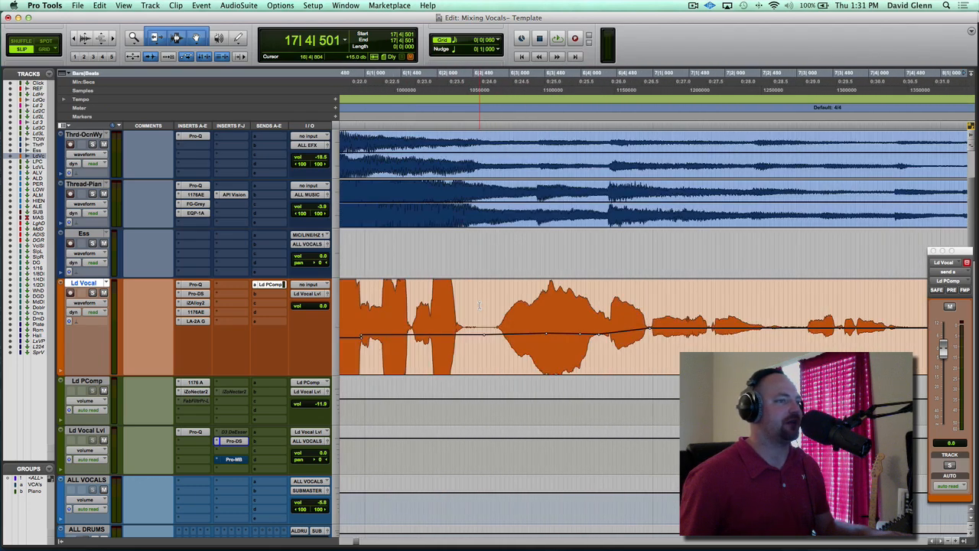
# Play the quiet Ld Vocal phrase in the full mix from 7|1|034
pyautogui.hscroll(3, 480, 305)
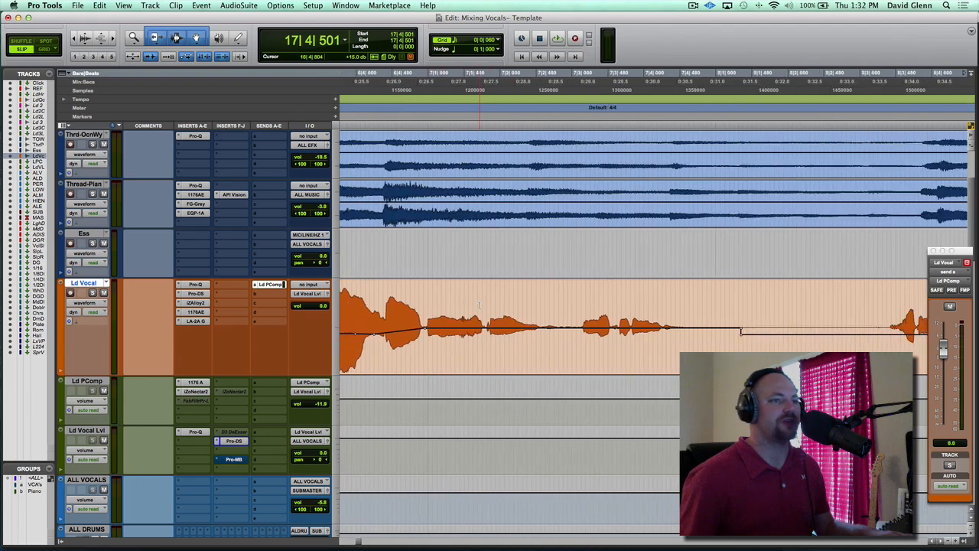
pyautogui.click(431, 306)
pyautogui.press('space')
pyautogui.press('t')
pyautogui.press('t')
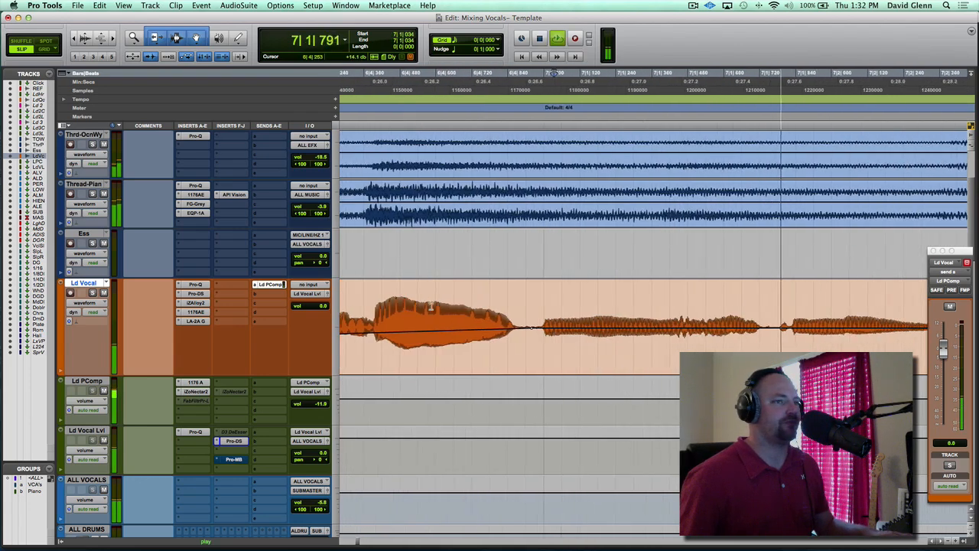
pyautogui.press('space')
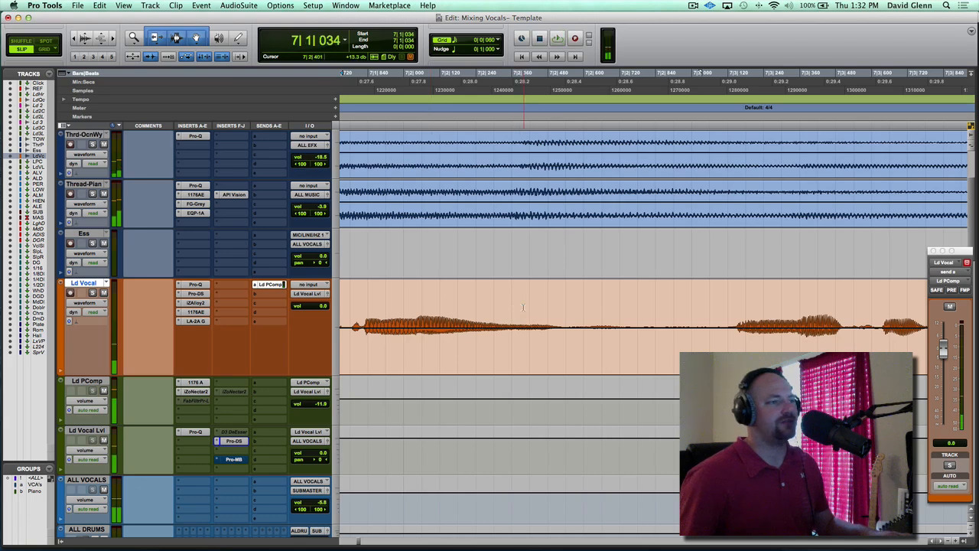
# Play the louder Ld Vocal section in the full mix from 27|3|516 and follow its waveform through bar 28
pyautogui.click(514, 306)
pyautogui.press('r')
pyautogui.press('r')
pyautogui.press('r')
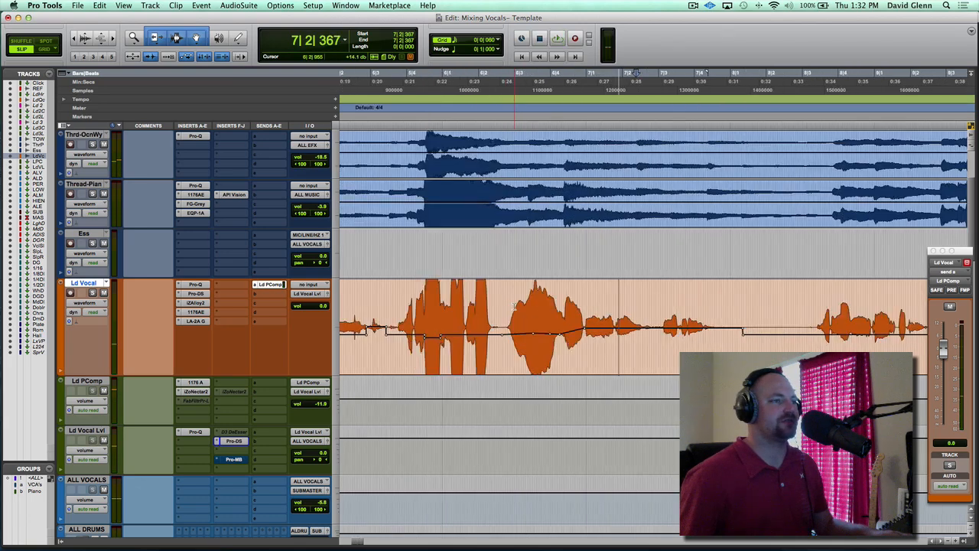
pyautogui.press('r')
pyautogui.press('r')
pyautogui.hscroll(10, 617, 305)
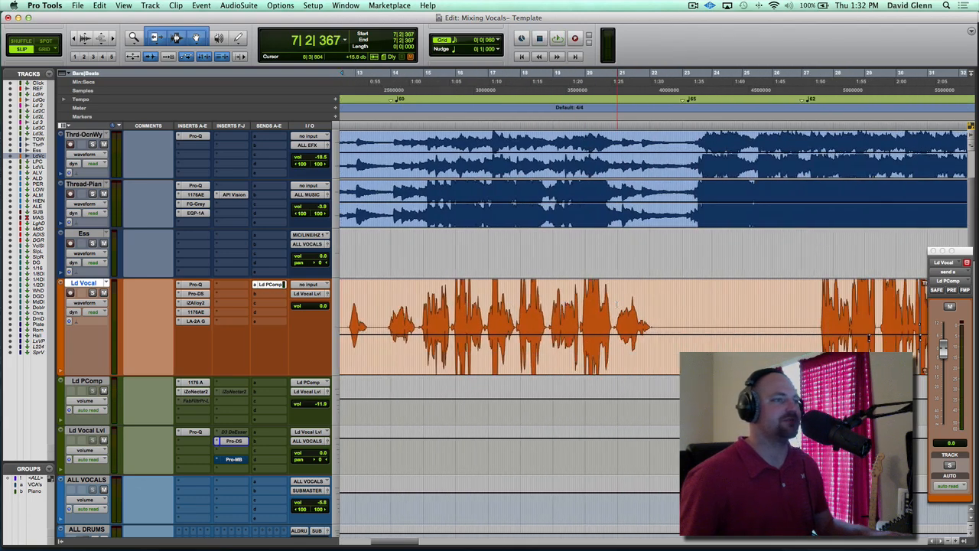
pyautogui.click(567, 304)
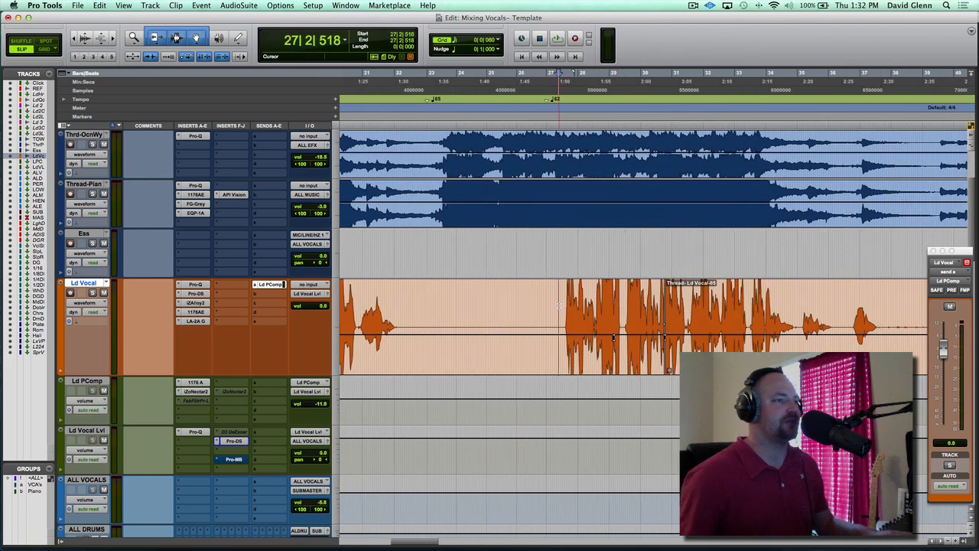
pyautogui.press('space')
pyautogui.press('t')
pyautogui.press('t')
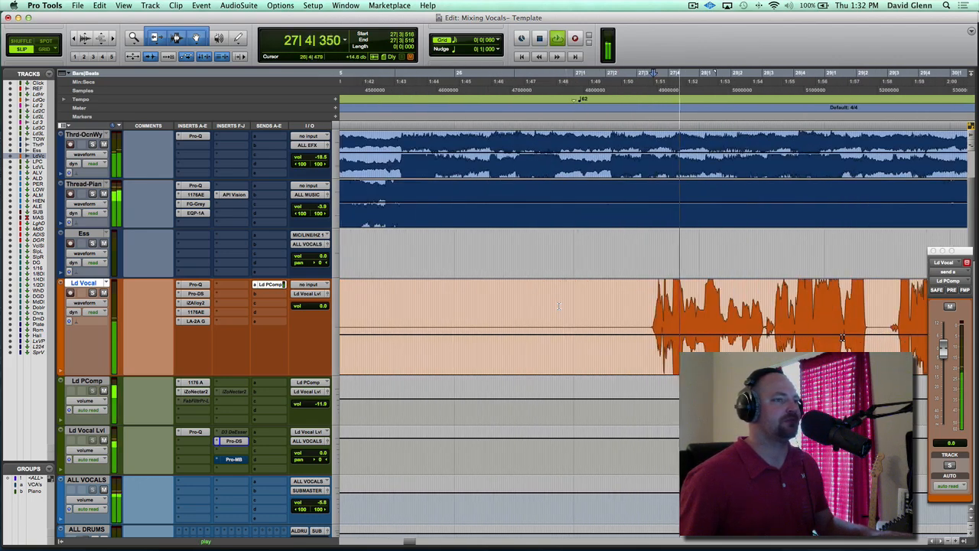
pyautogui.press('t')
pyautogui.press('t')
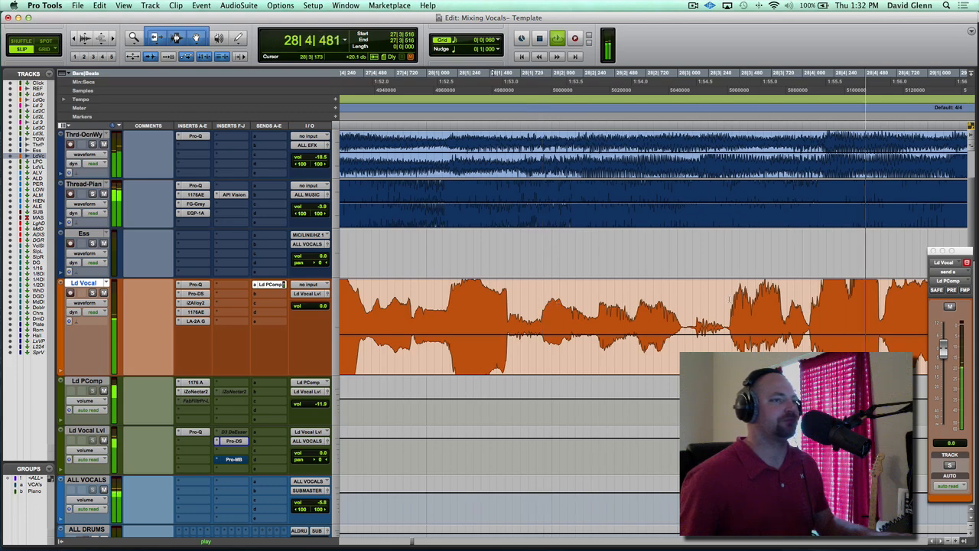
# Replay the Ld Vocal phrase in the mix from 28|3|385 to pinpoint the harsh spot near the end of beat 3
pyautogui.press('space')
pyautogui.click(774, 300)
pyautogui.press('t')
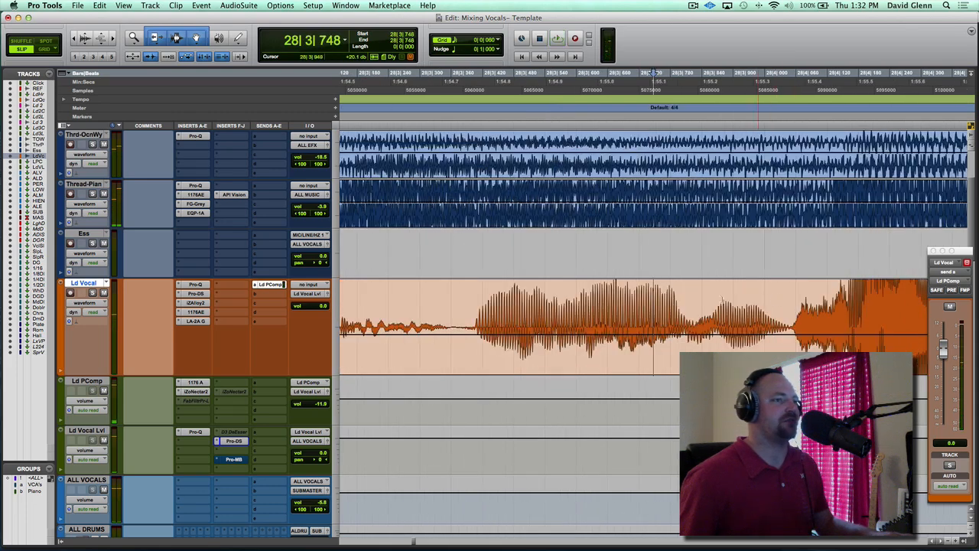
pyautogui.press('space')
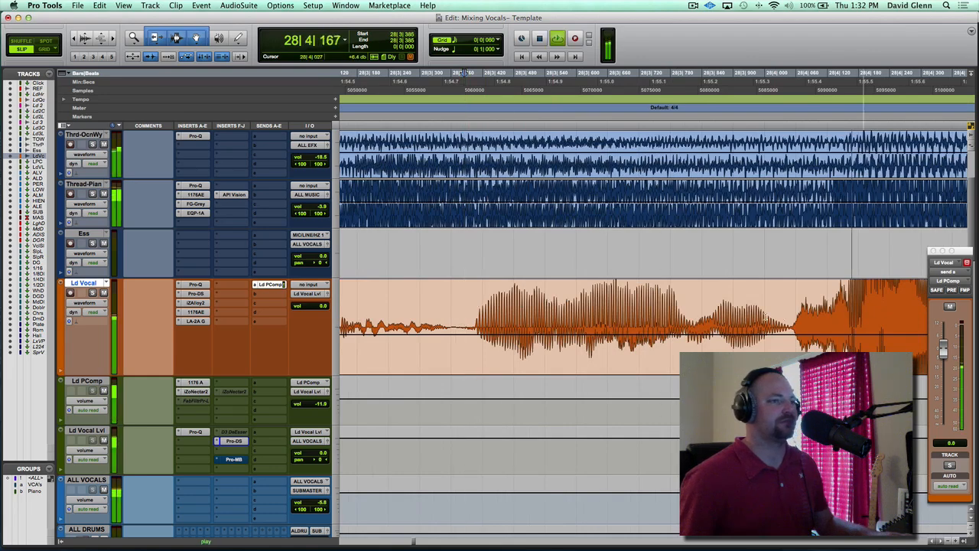
pyautogui.press('space')
pyautogui.click(709, 323)
pyautogui.press('t')
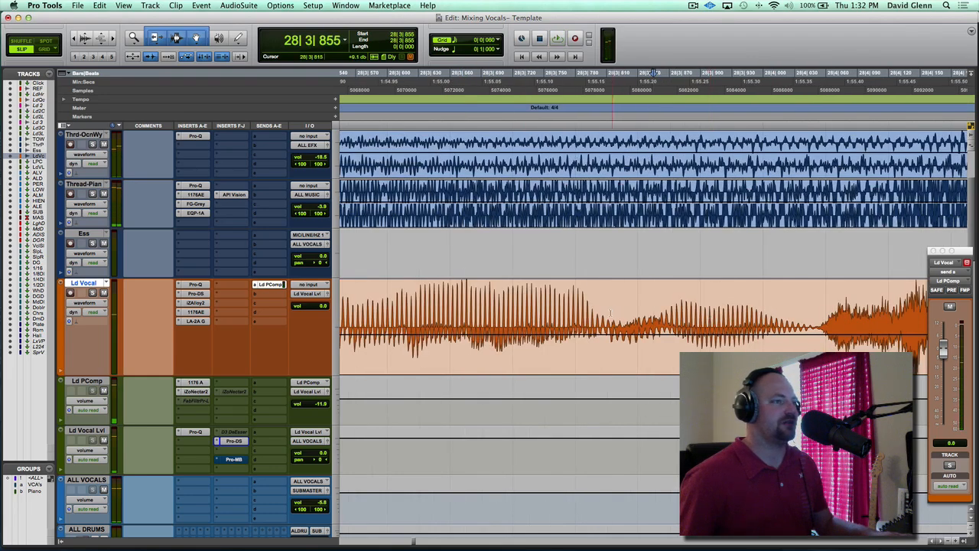
# Lower the clip gain of the short Ld Vocal stretch from 28|3|811 to 28|3|863
pyautogui.moveTo(610, 312); pyautogui.dragTo(633, 348)
pyautogui.press('r')
pyautogui.press('r')
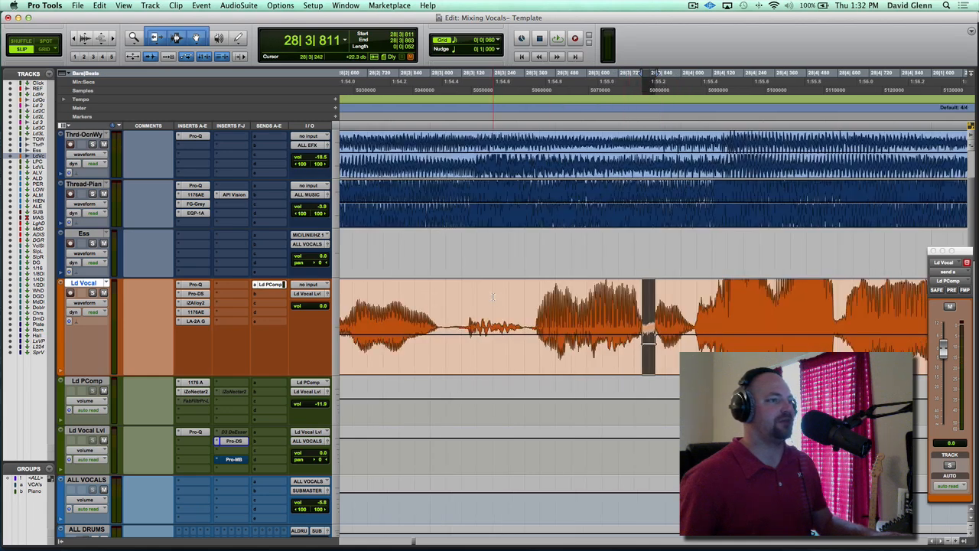
# Play the full mix from 28|3|240 to check the Ld Vocal clip gain cut in context
pyautogui.click(493, 296)
pyautogui.press('space')
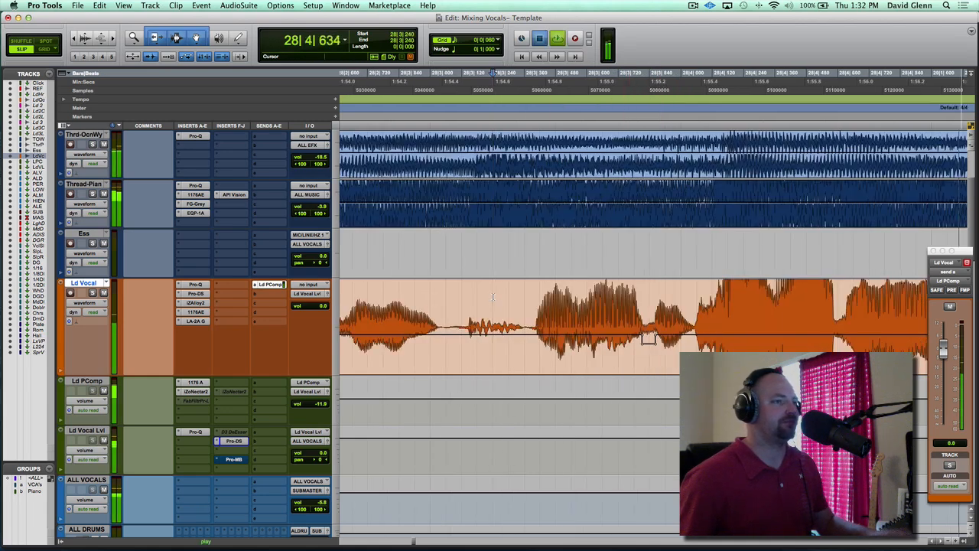
pyautogui.press('space')
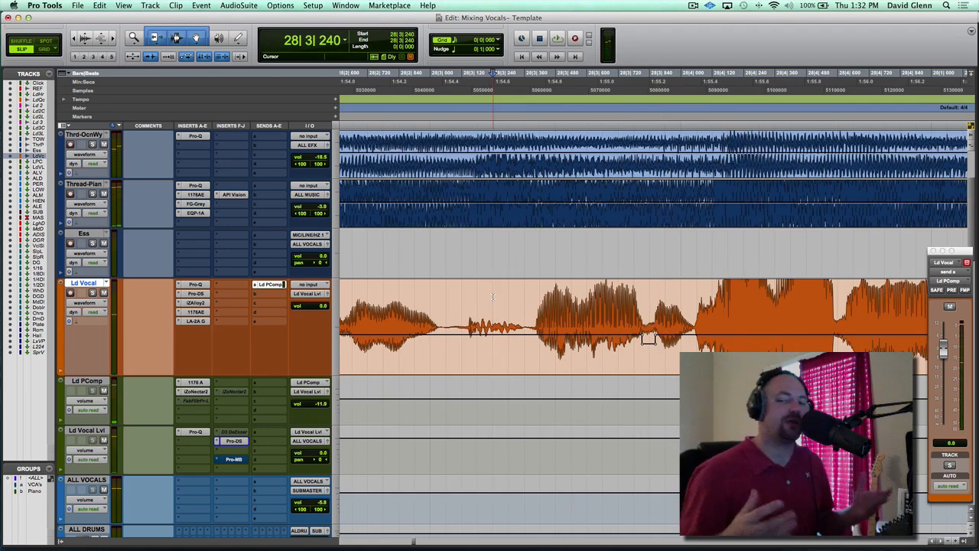